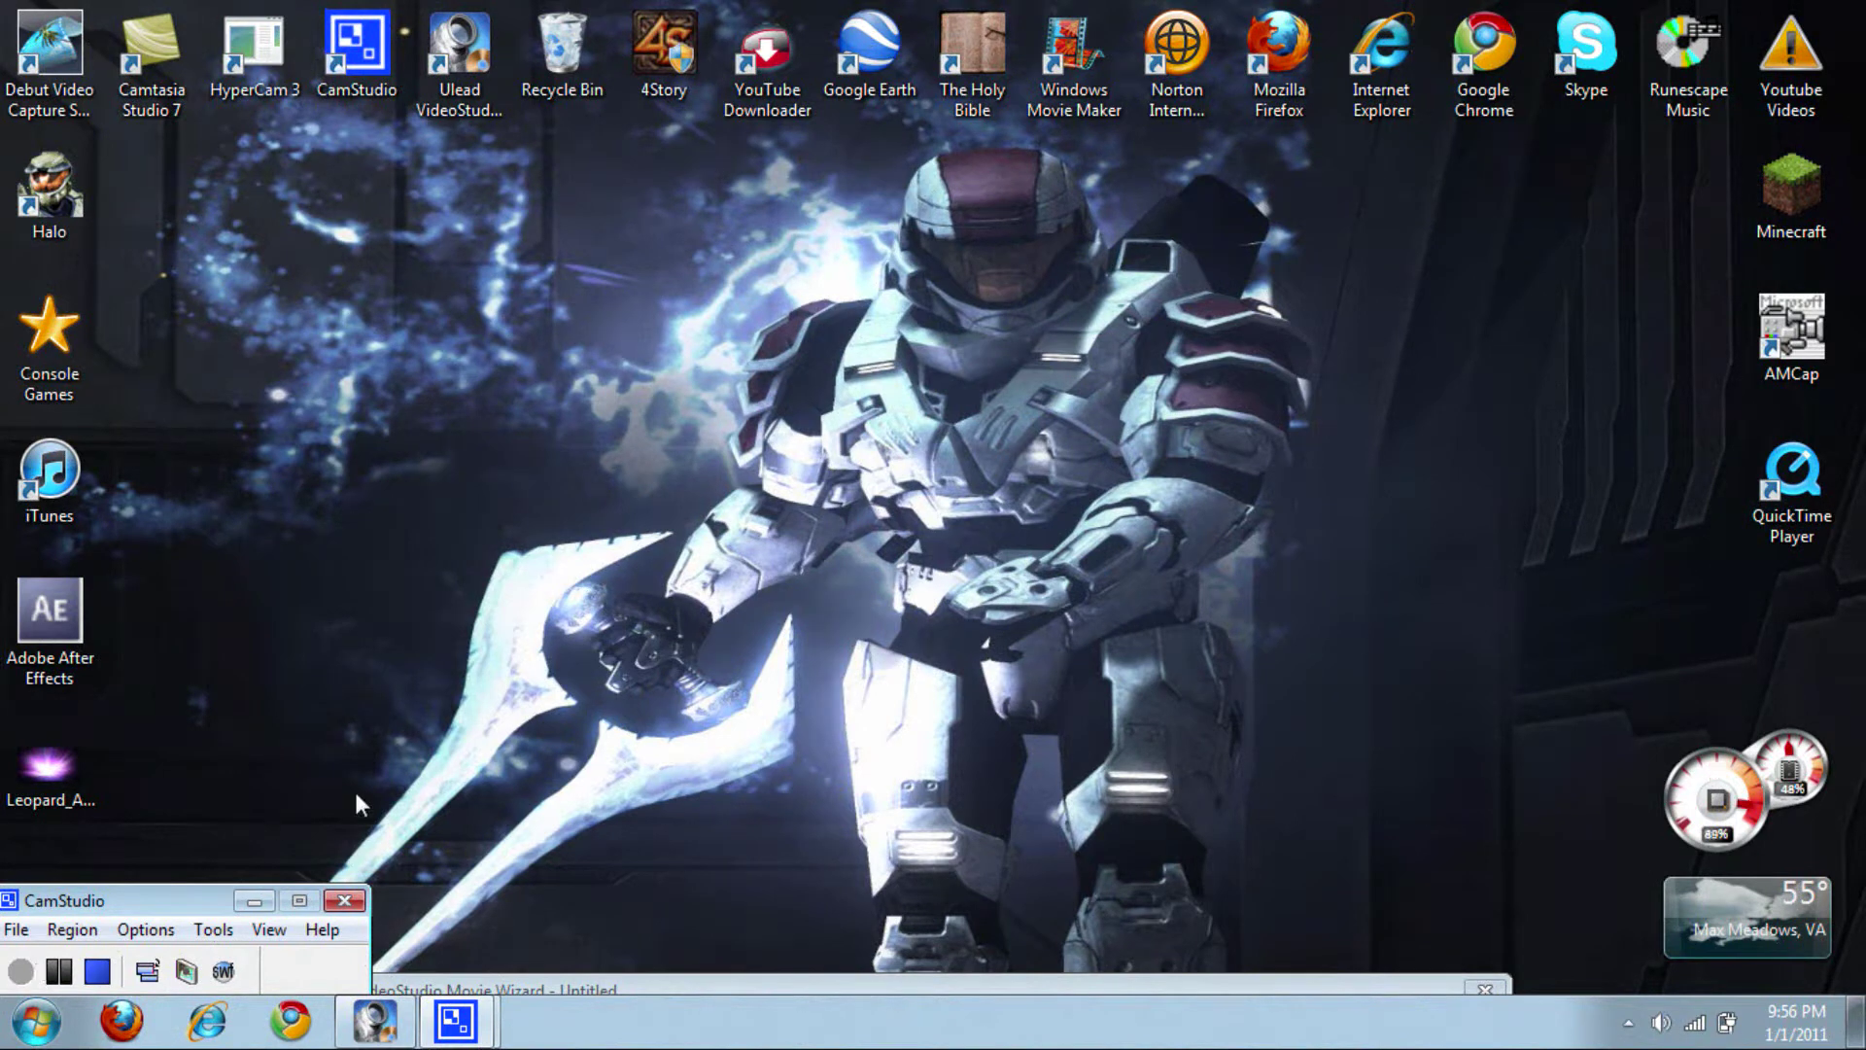
- Move the Ulead VideoStudio SE DVD shortcut beside CamStudio and raise the Movie Wizard fully into view
drag(457, 59, 873, 446)
click(1020, 482)
drag(982, 588, 690, 359)
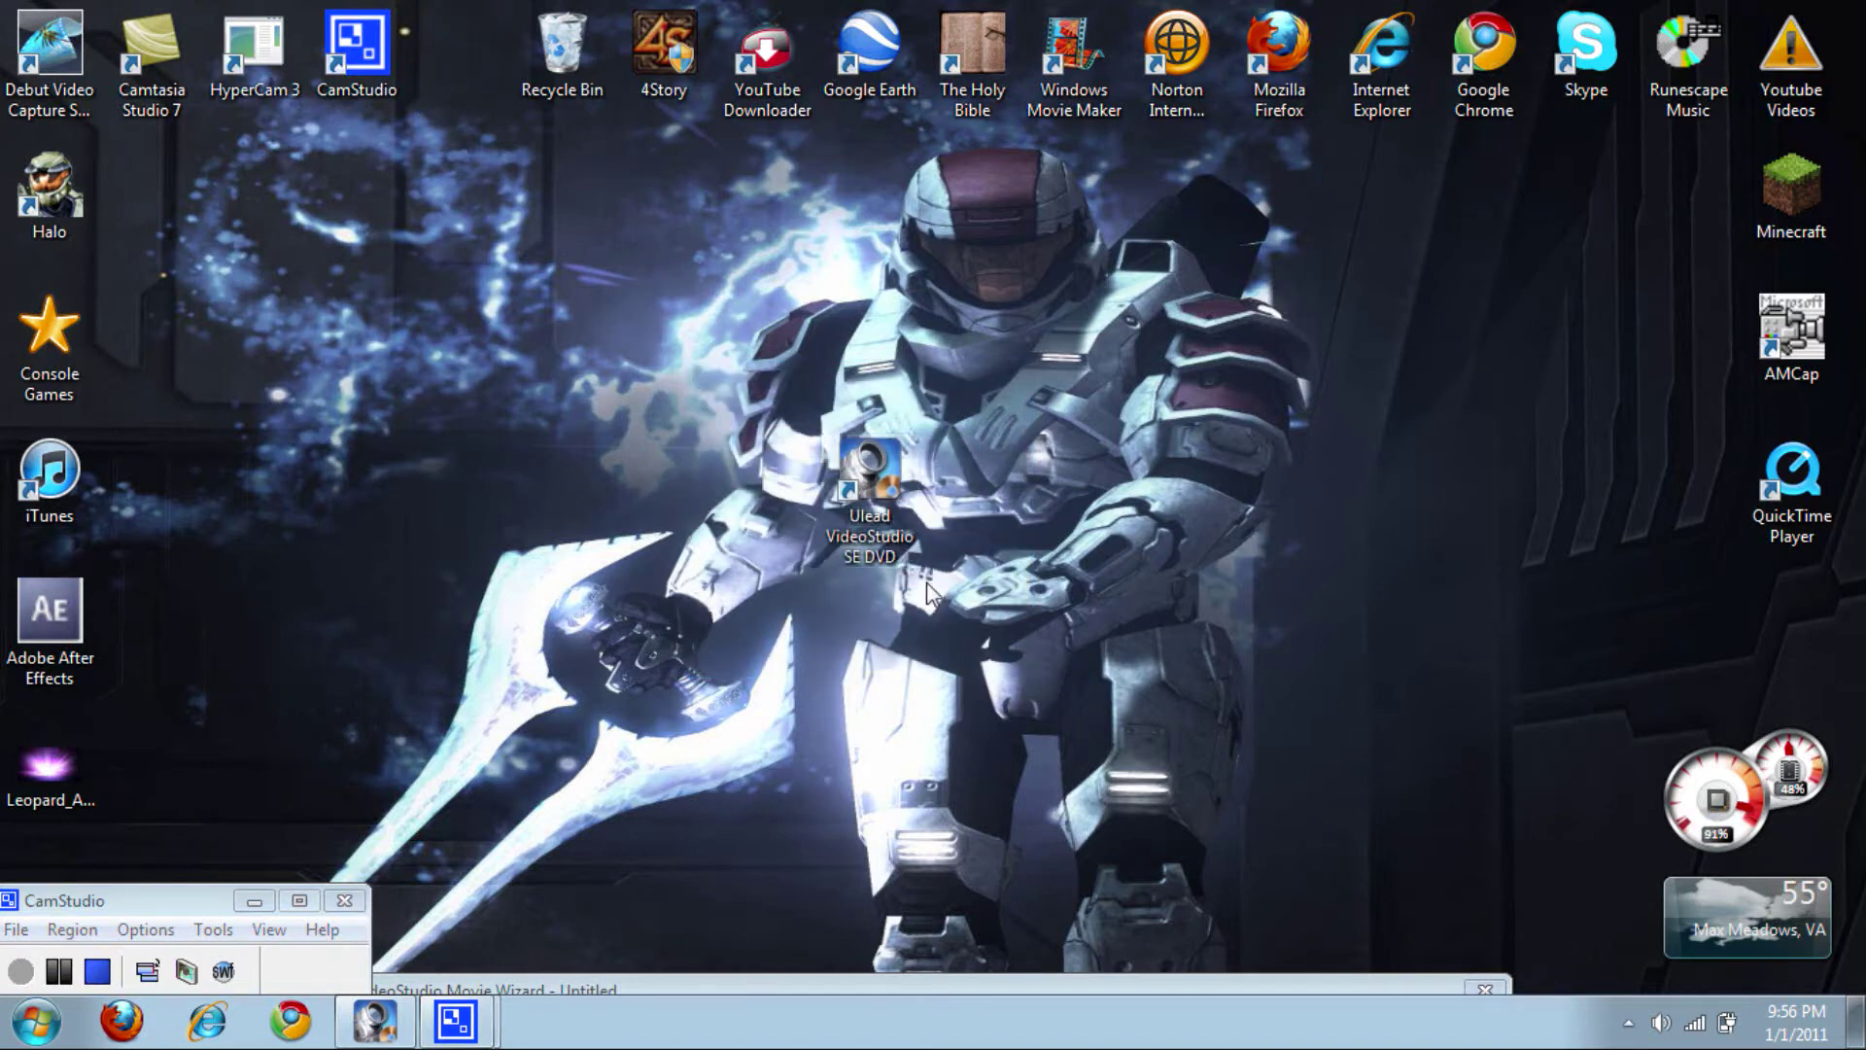
drag(929, 593, 687, 399)
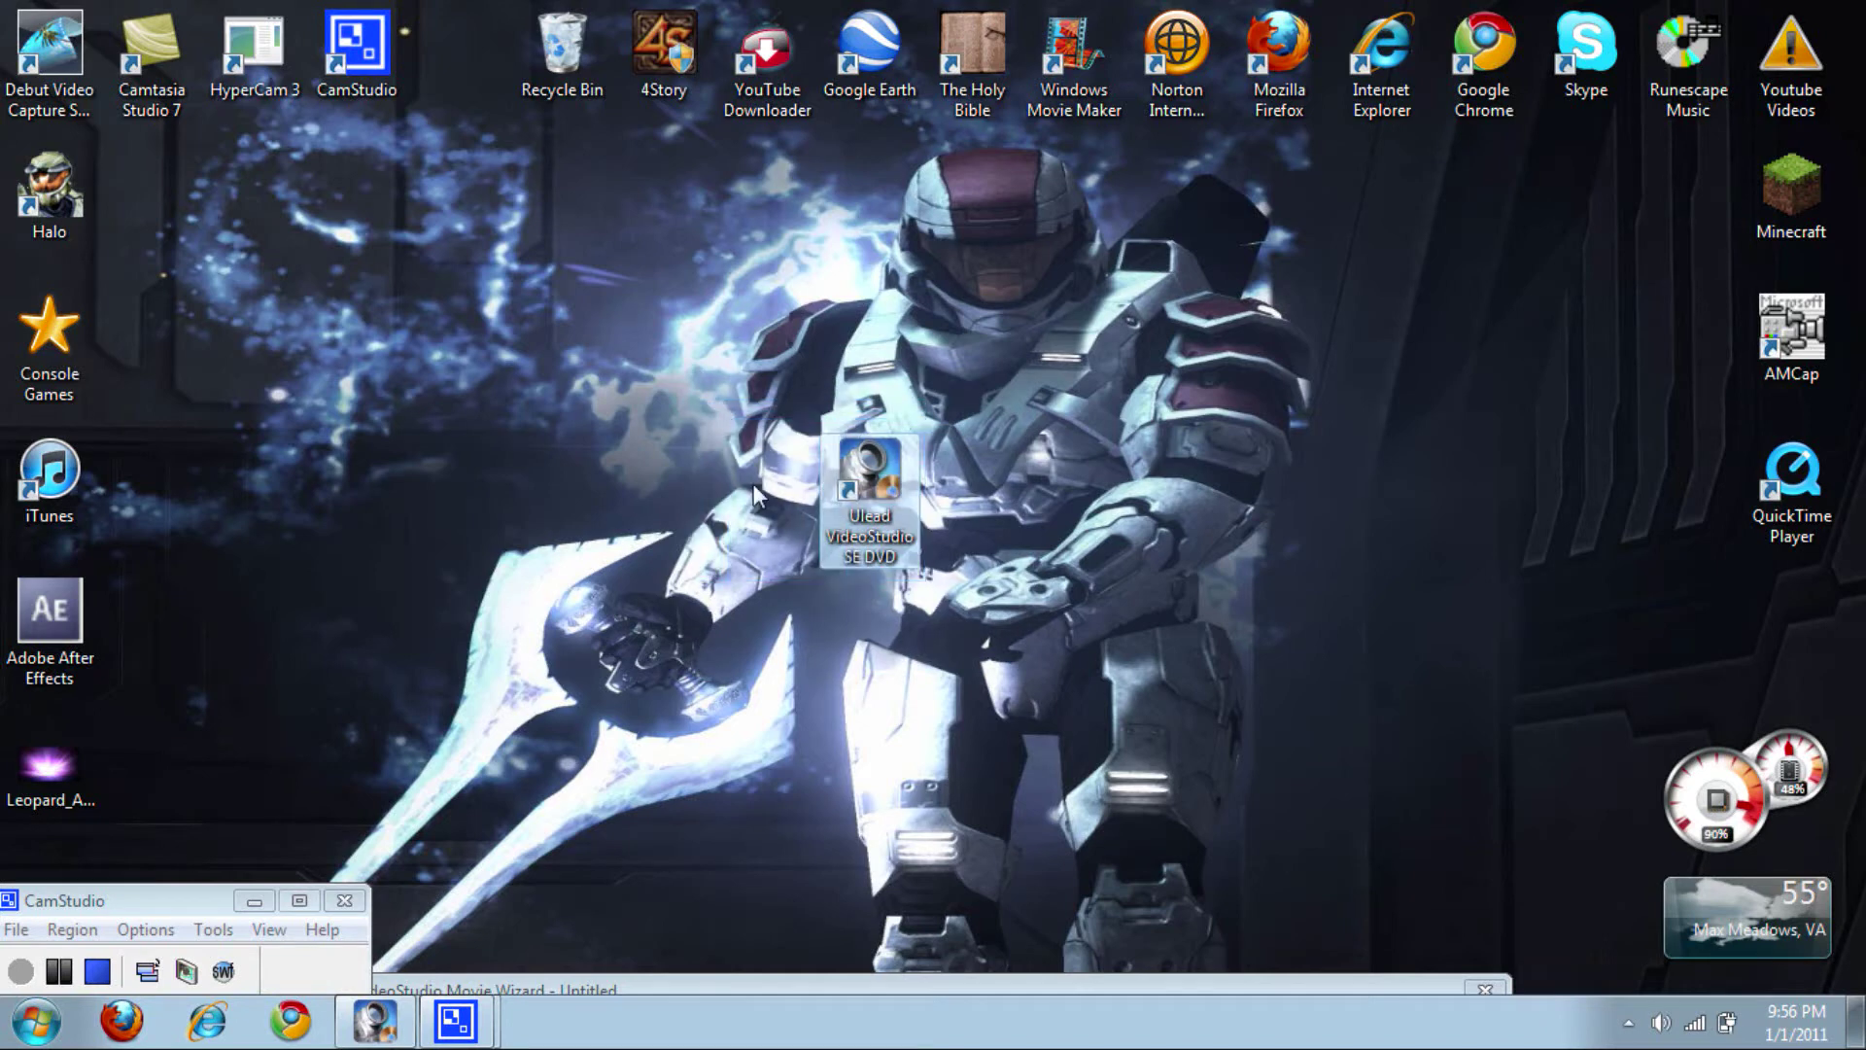
drag(819, 483, 511, 54)
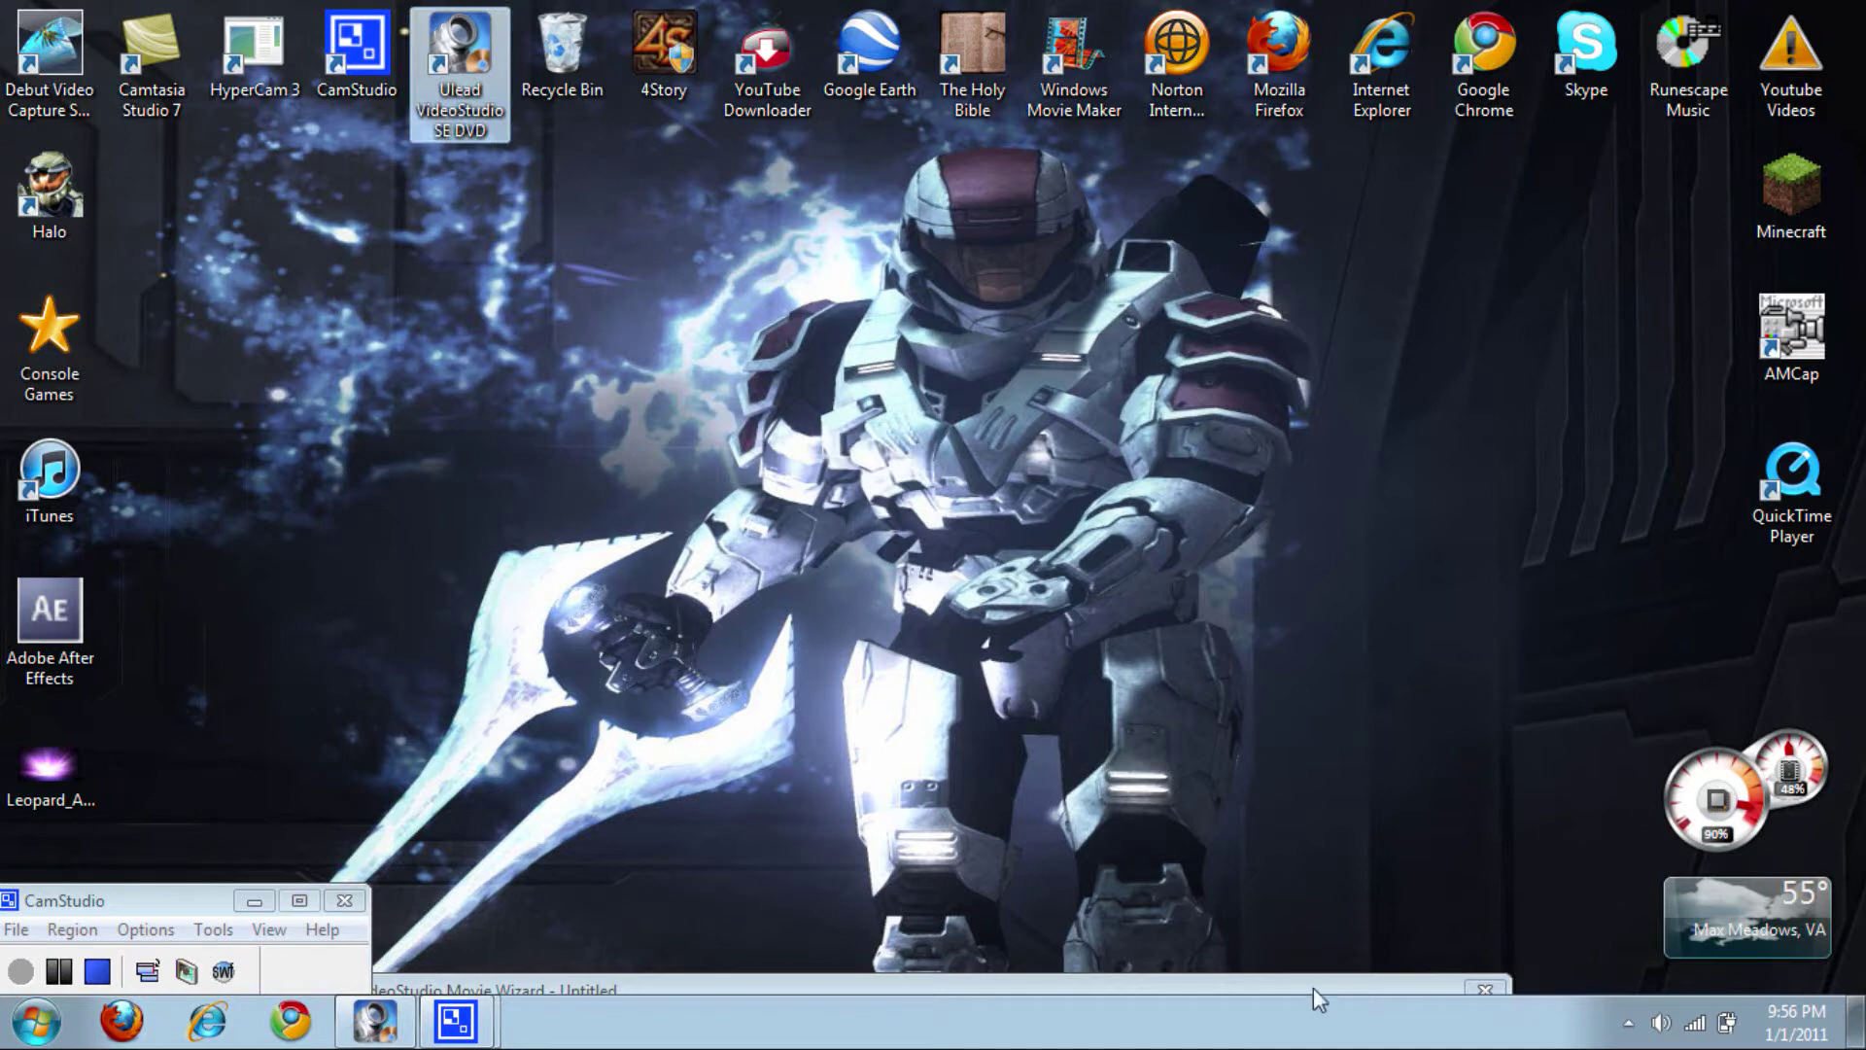
drag(1314, 988, 1298, 762)
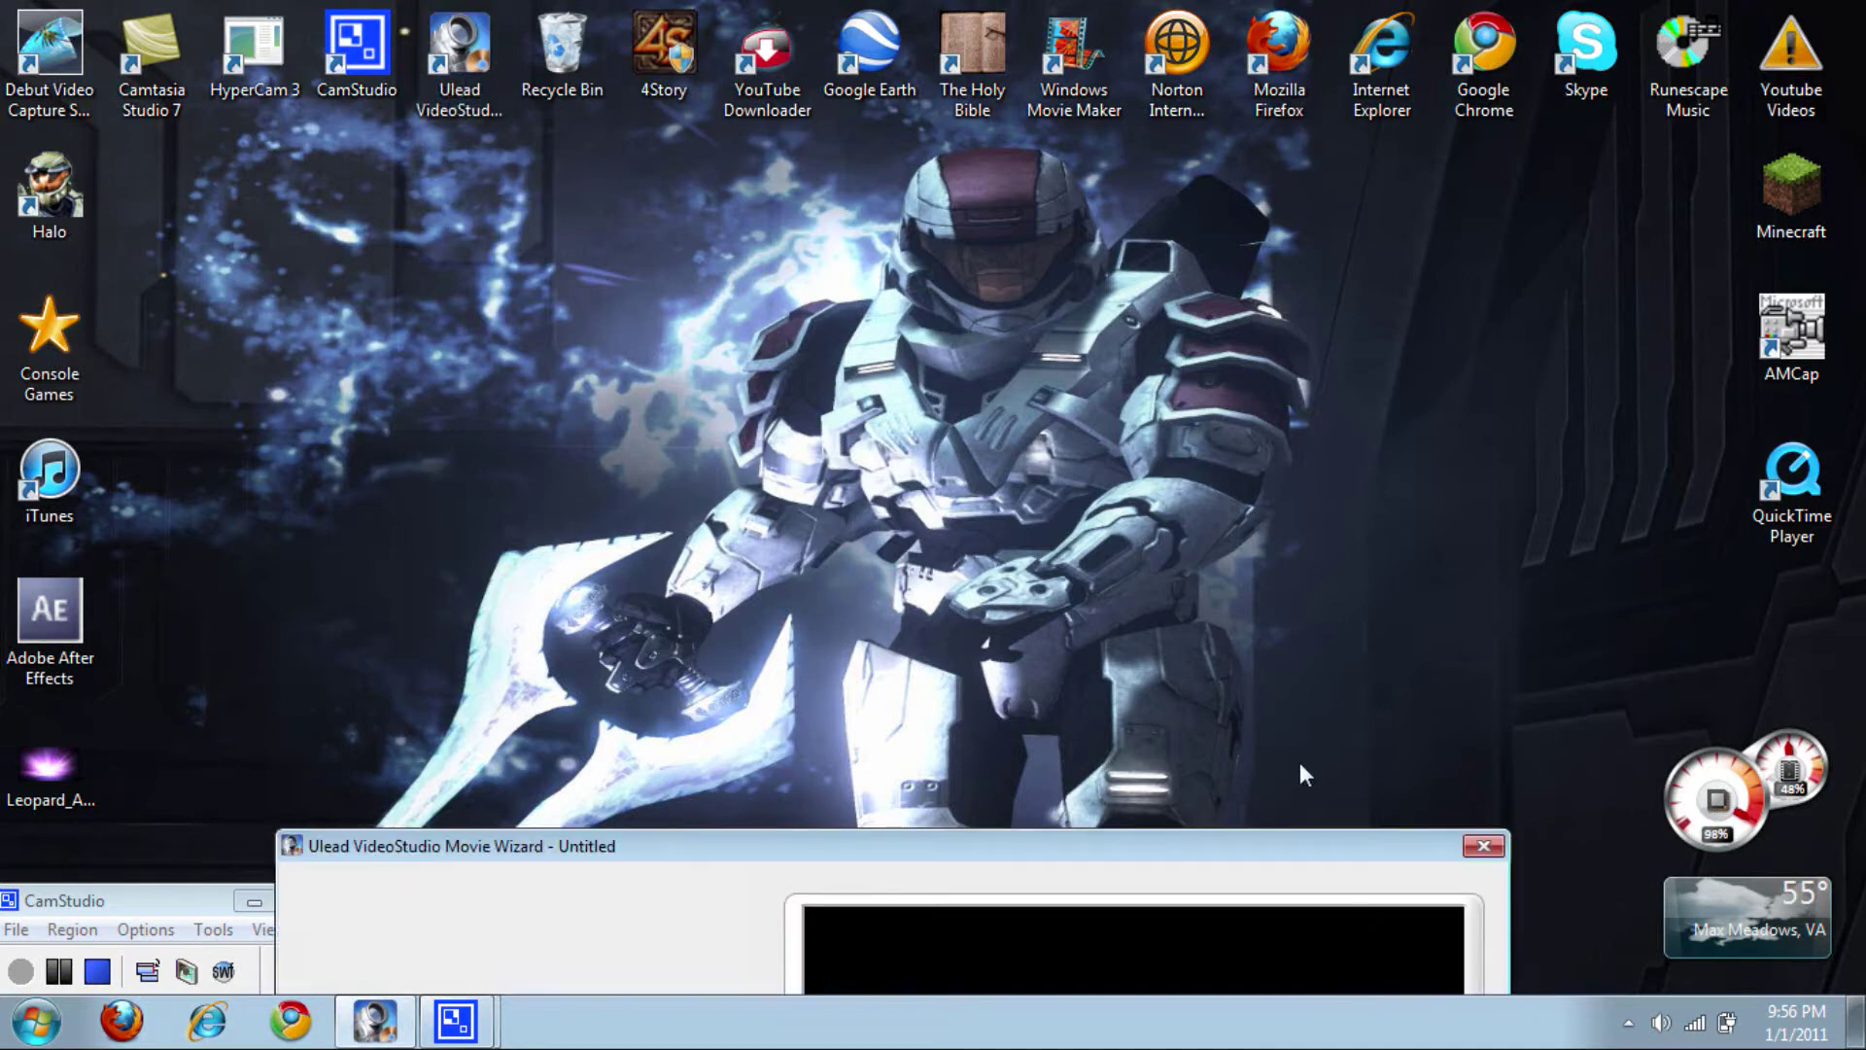
drag(1299, 846, 1332, 98)
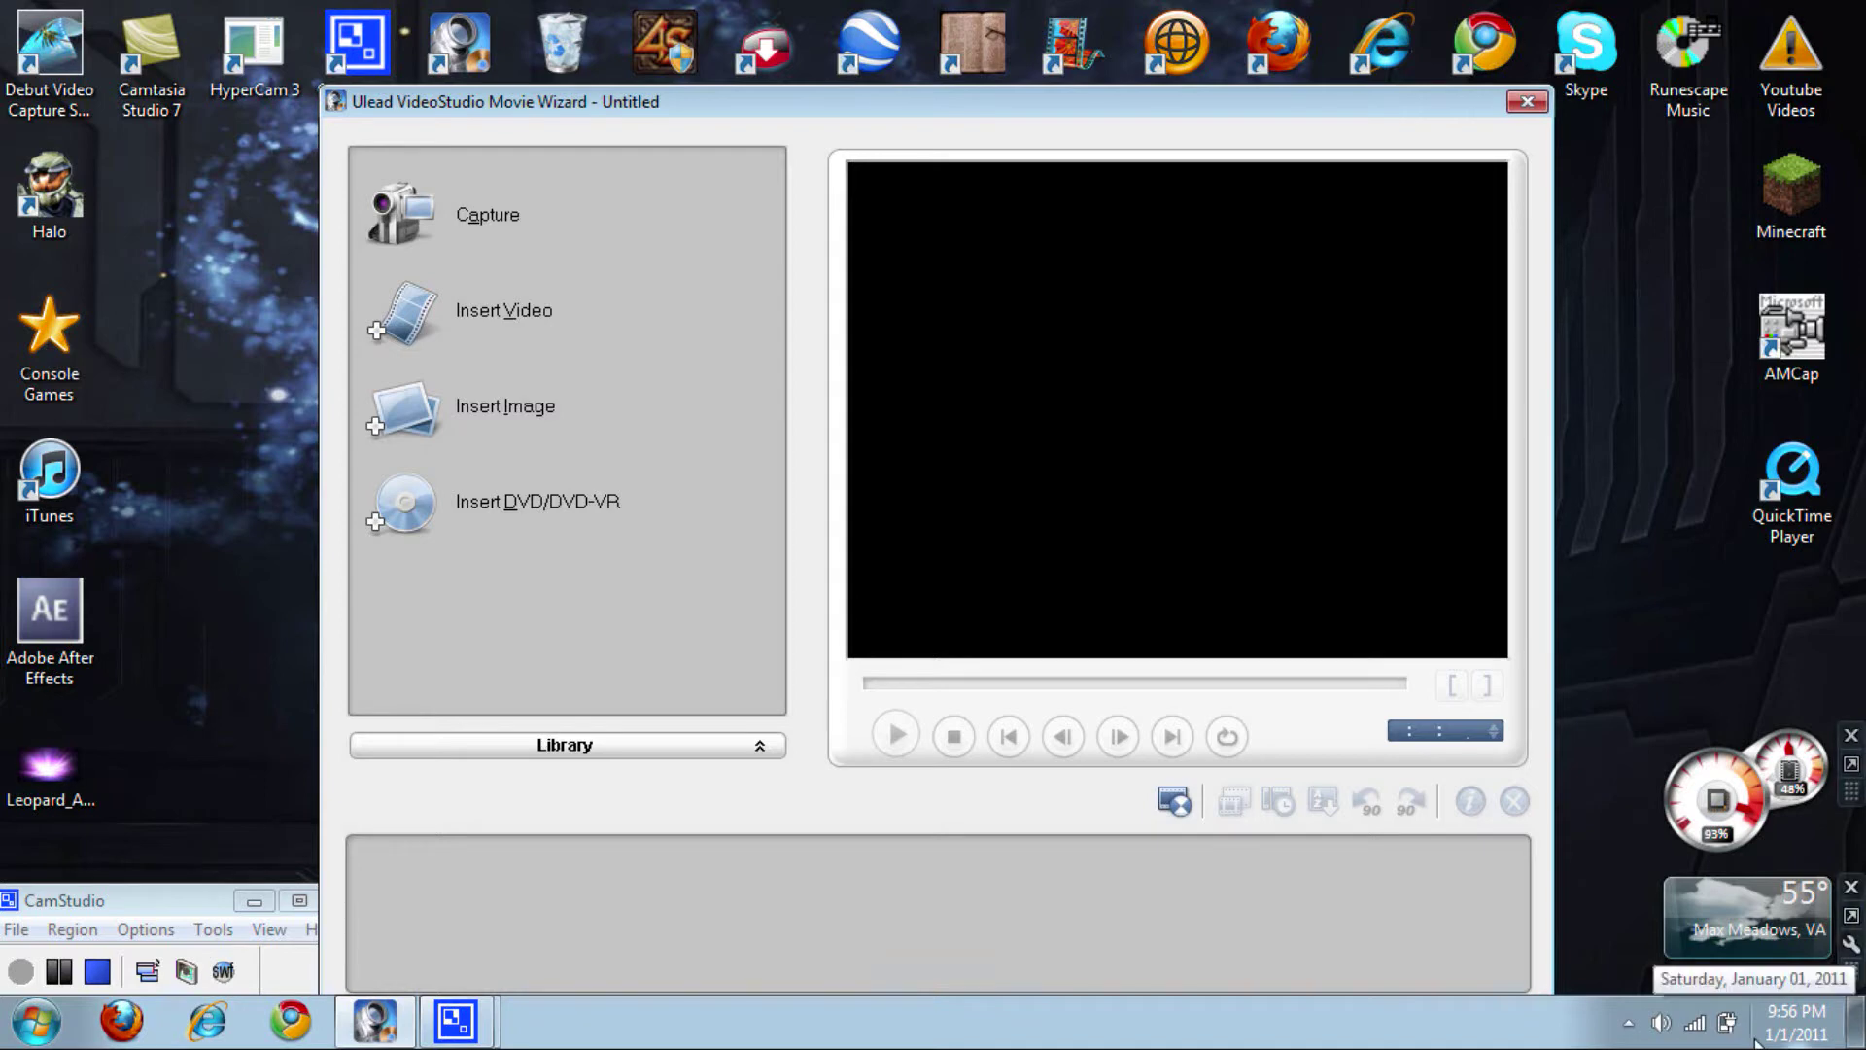
- Open the Recording devices list from the speaker tray icon's sound options
mouse_move(1726, 1025)
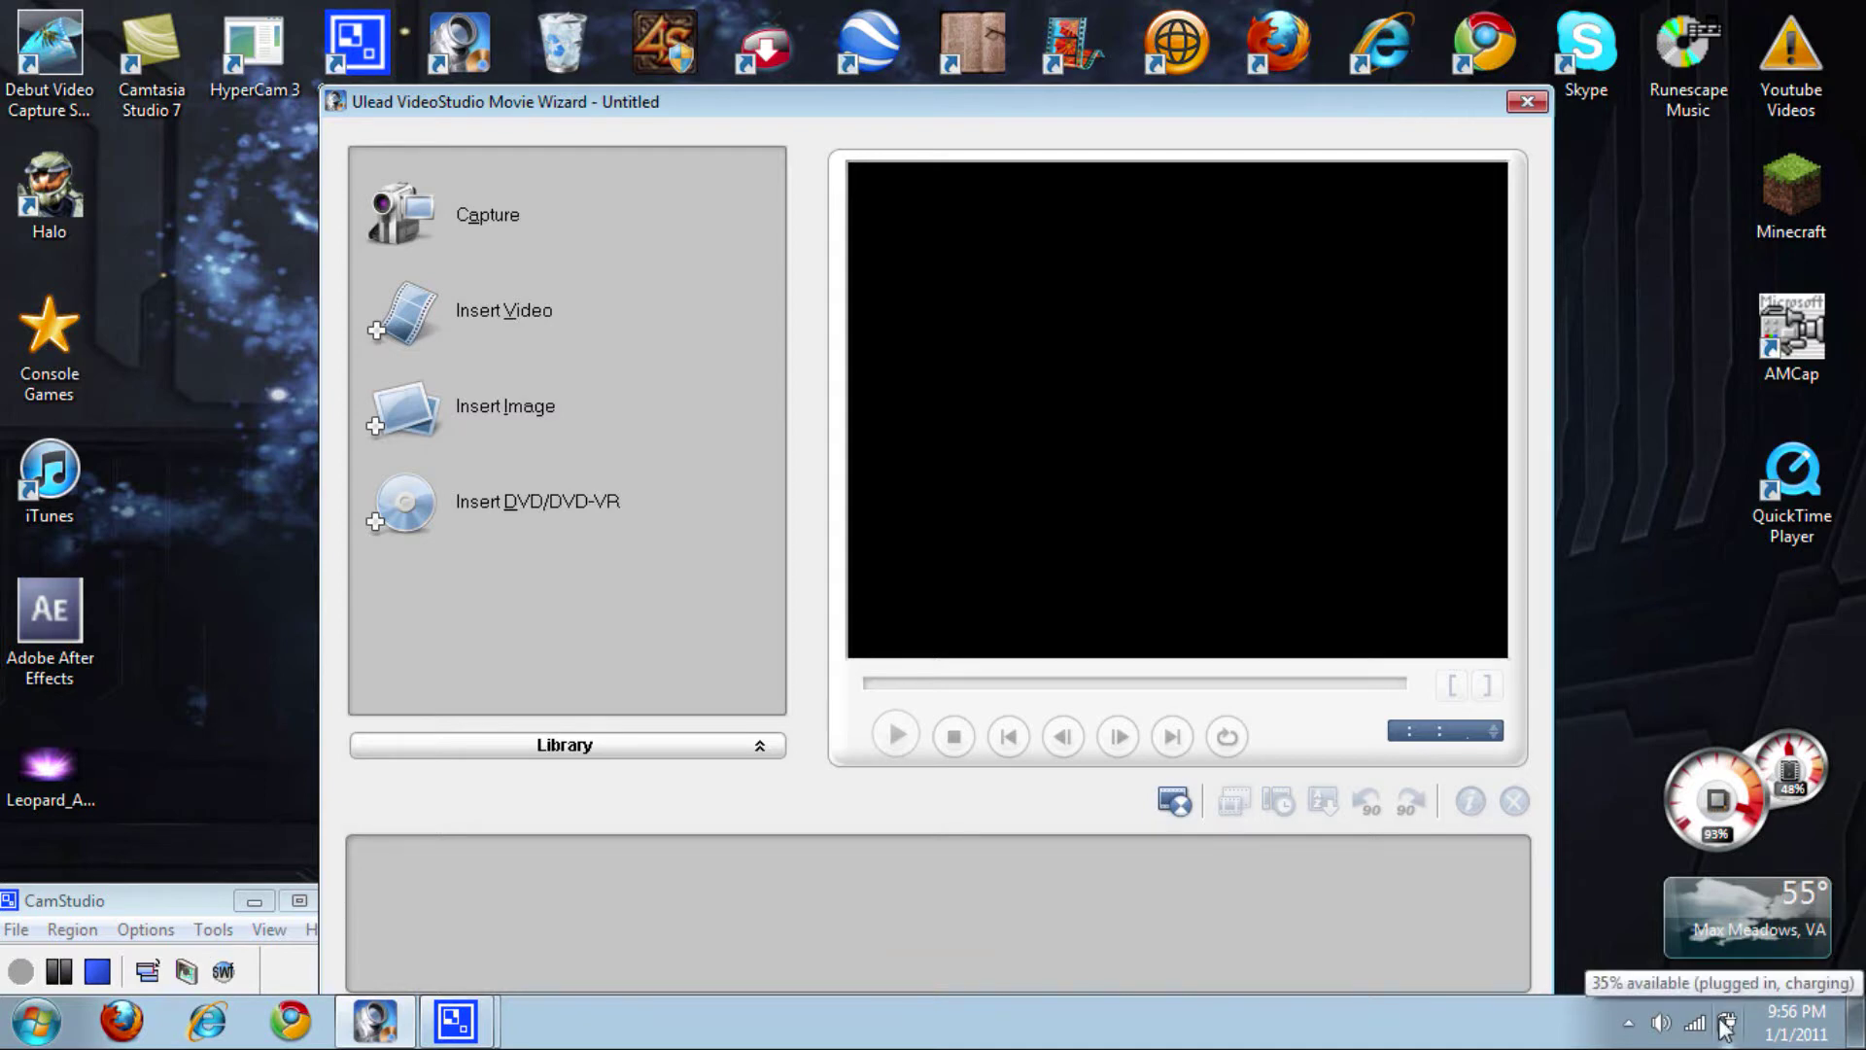
click(1726, 1025)
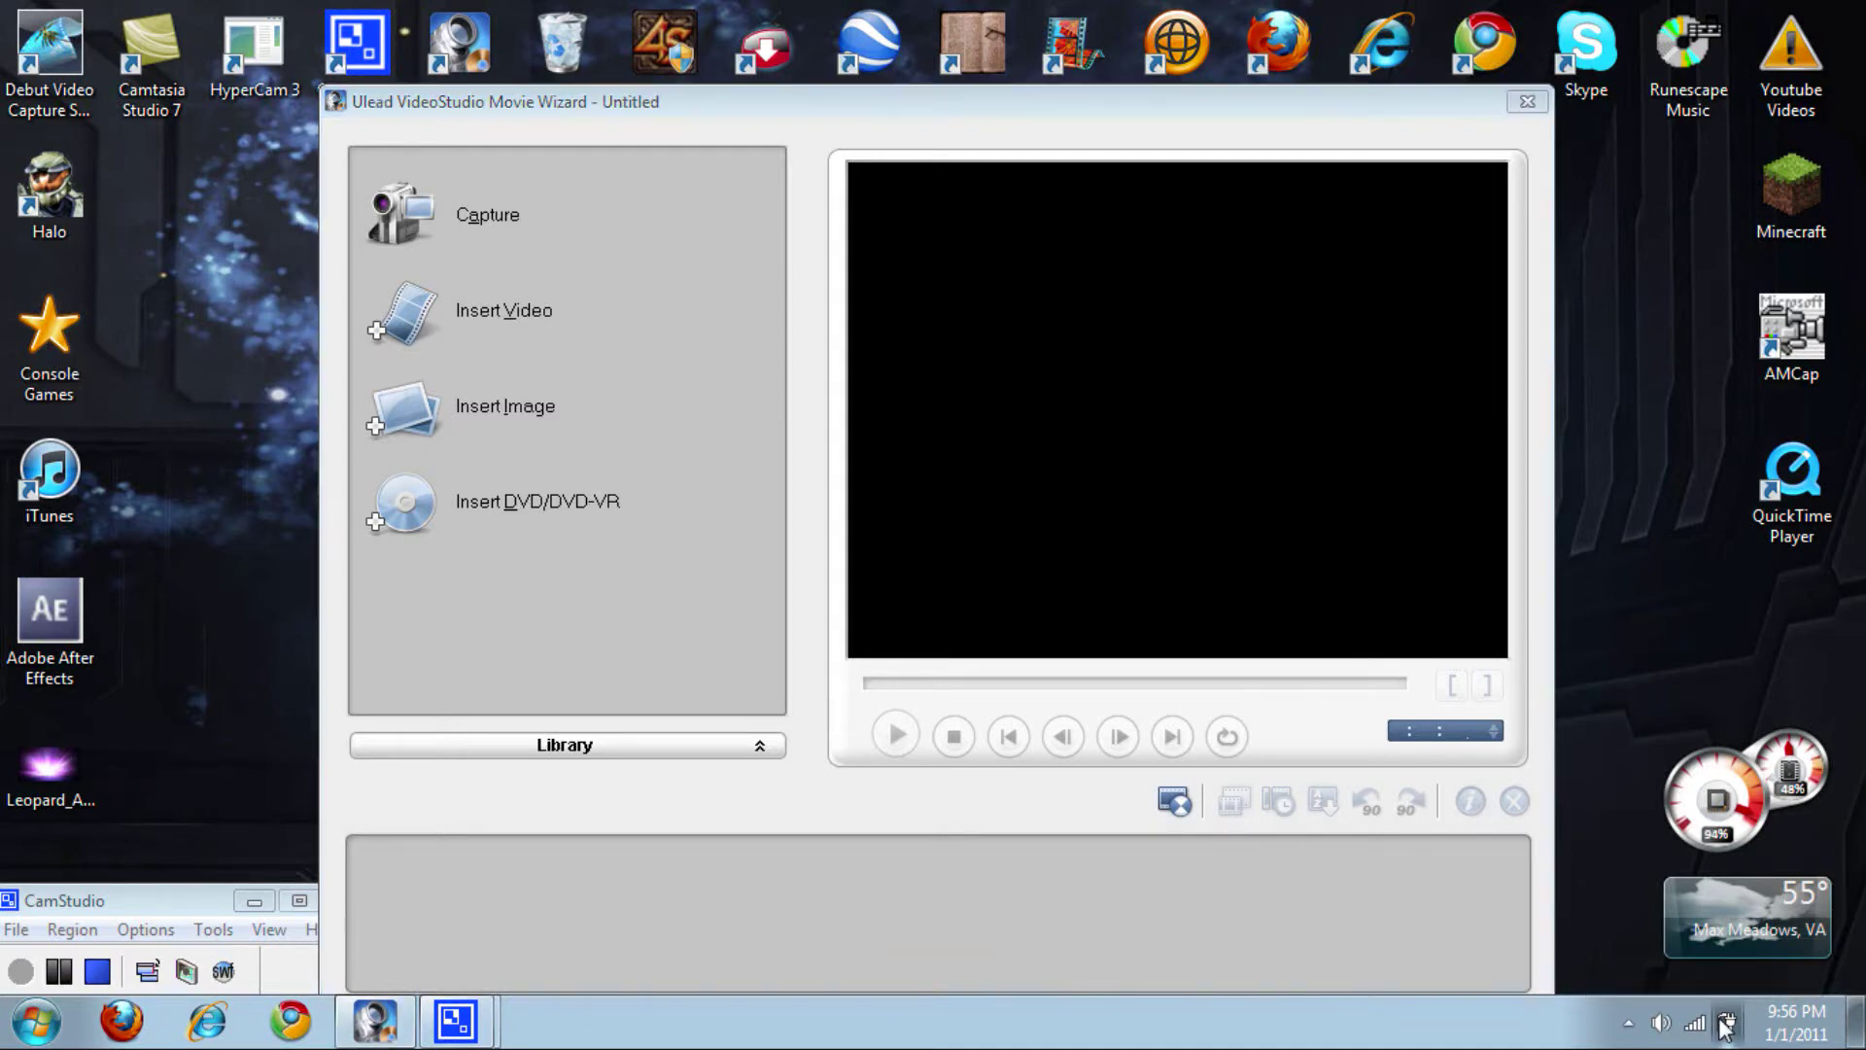
click(1727, 1025)
click(1661, 1023)
right_click(1661, 1024)
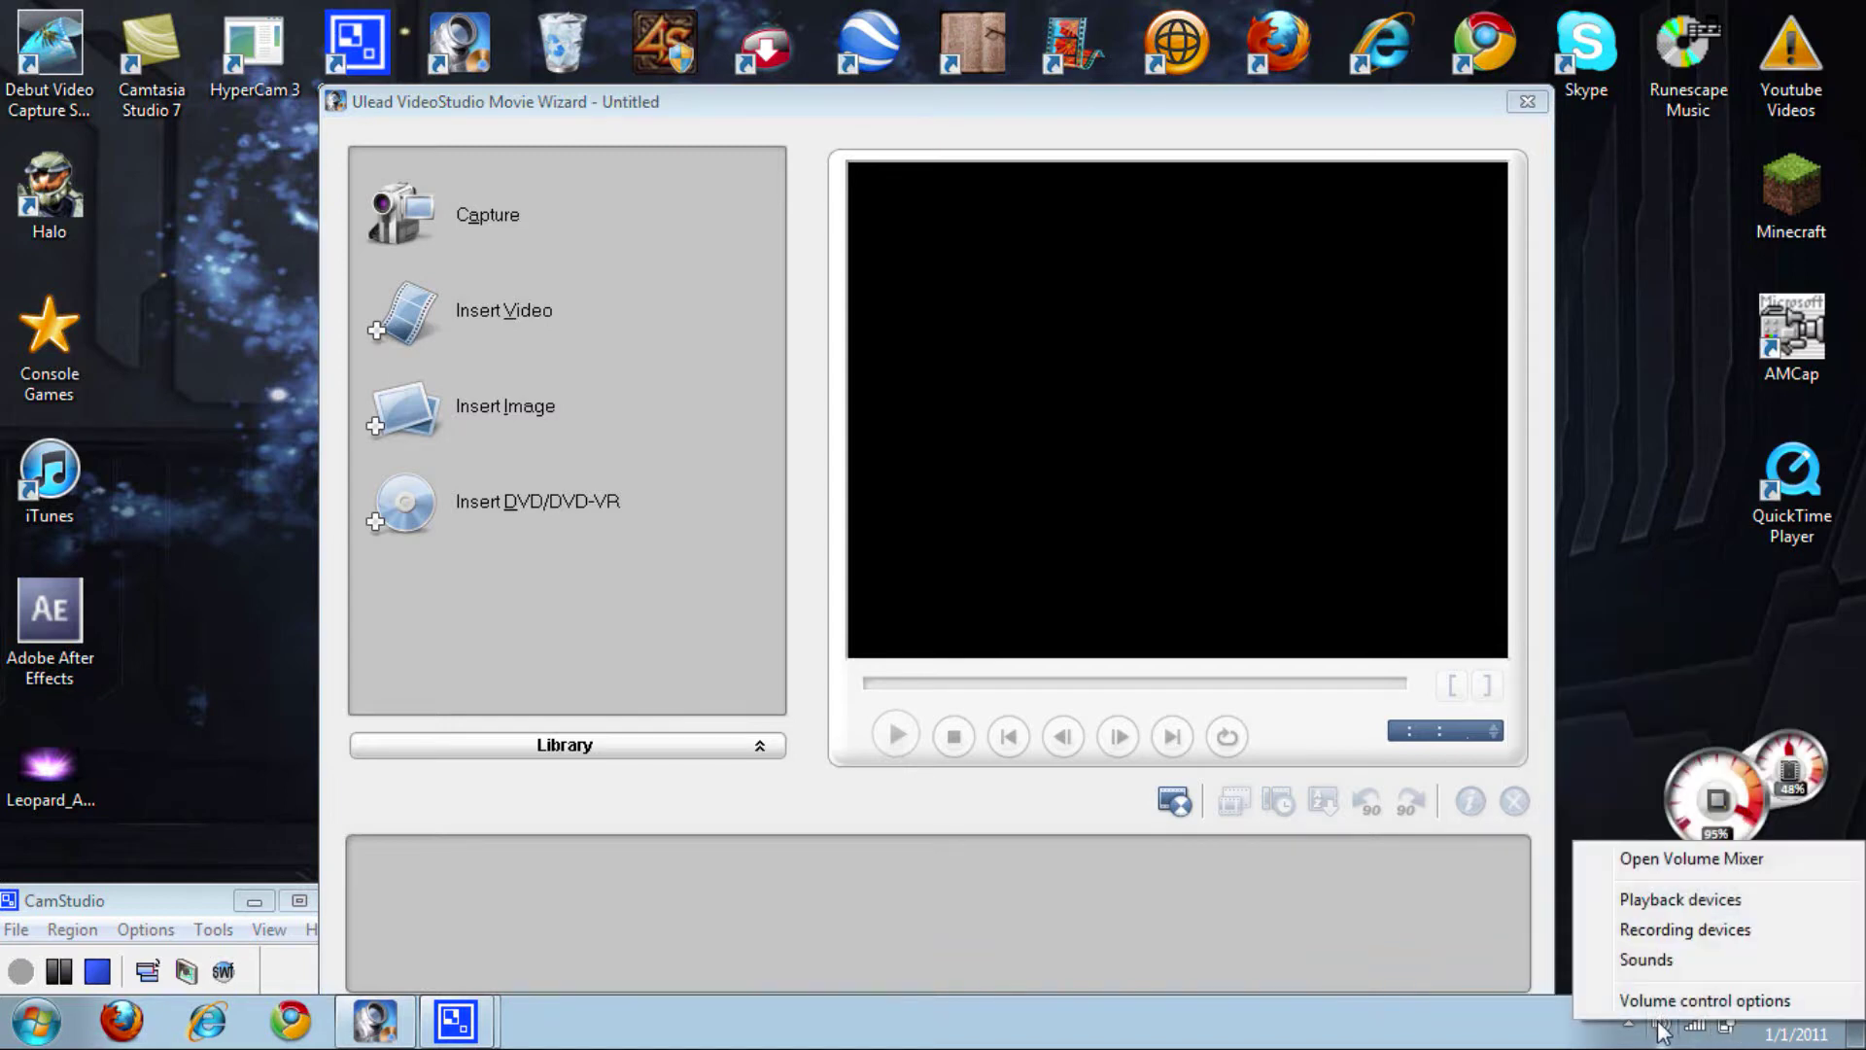
click(1679, 932)
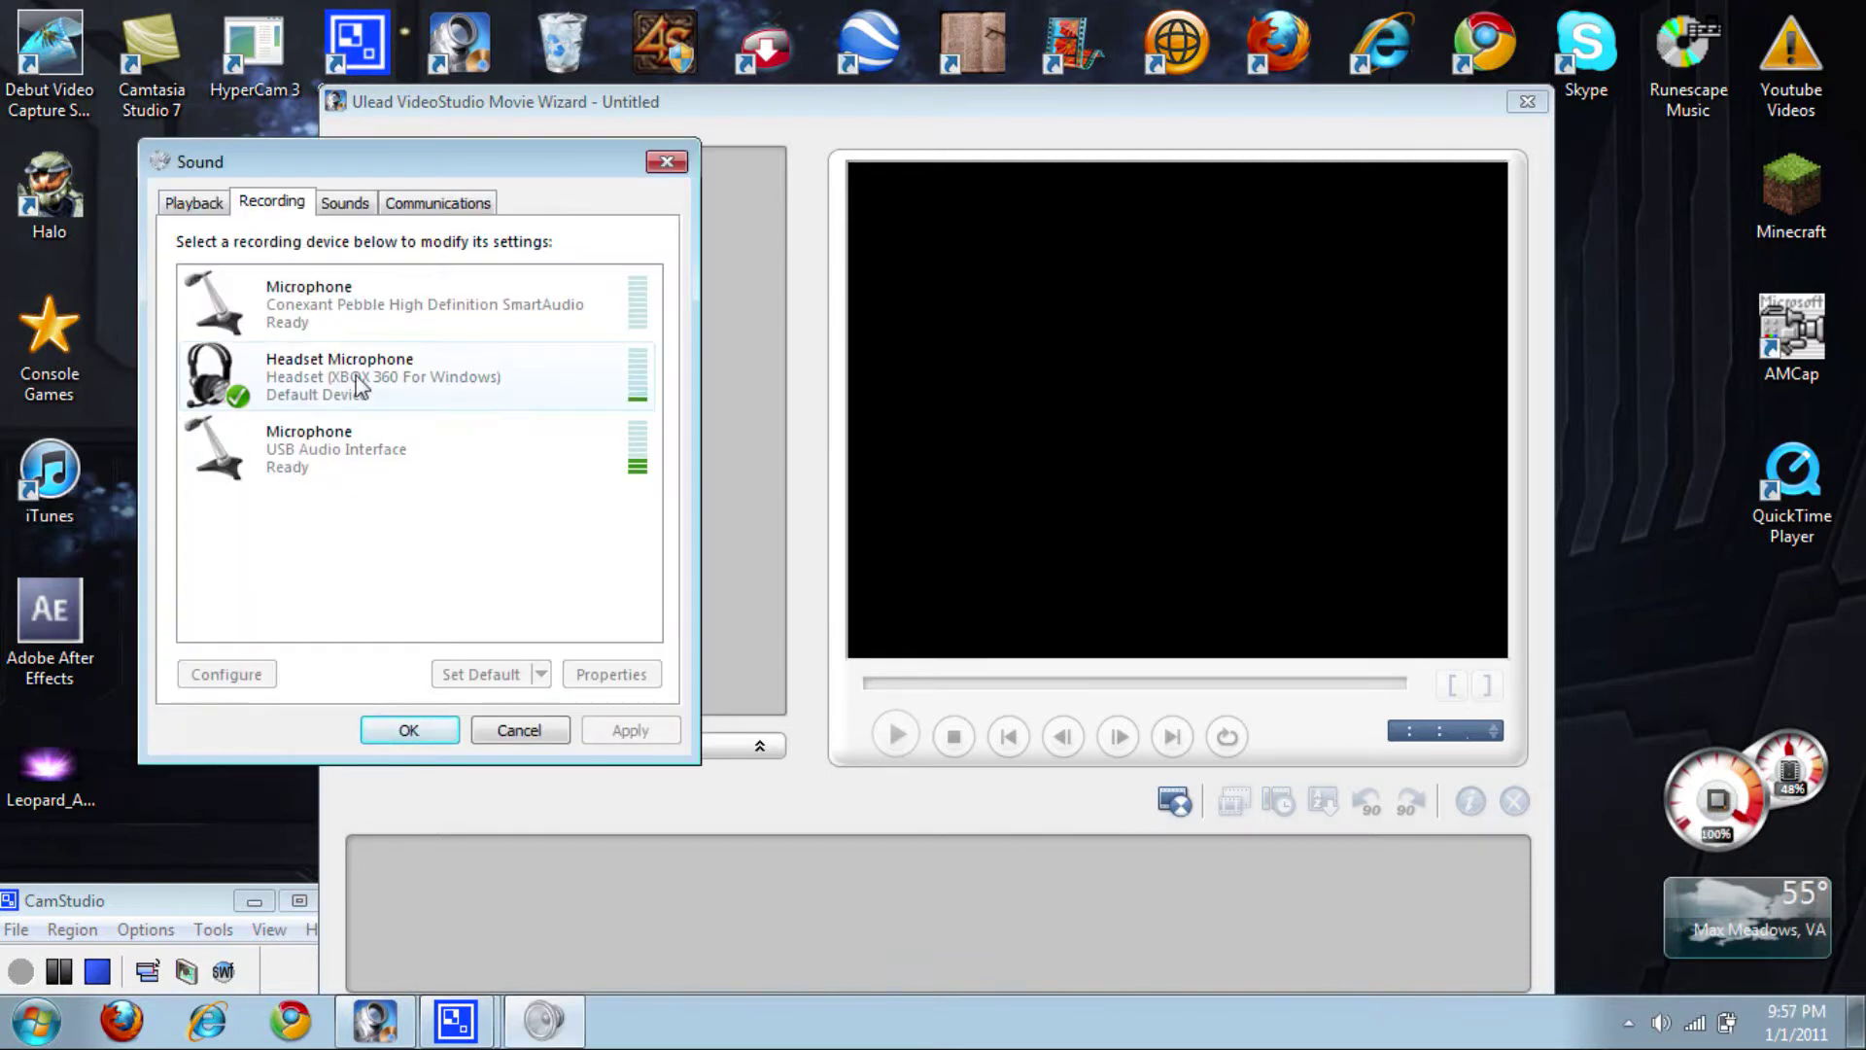
- Lower the USB Audio Interface microphone's recording level from 37 to 33 and close the settings
click(358, 467)
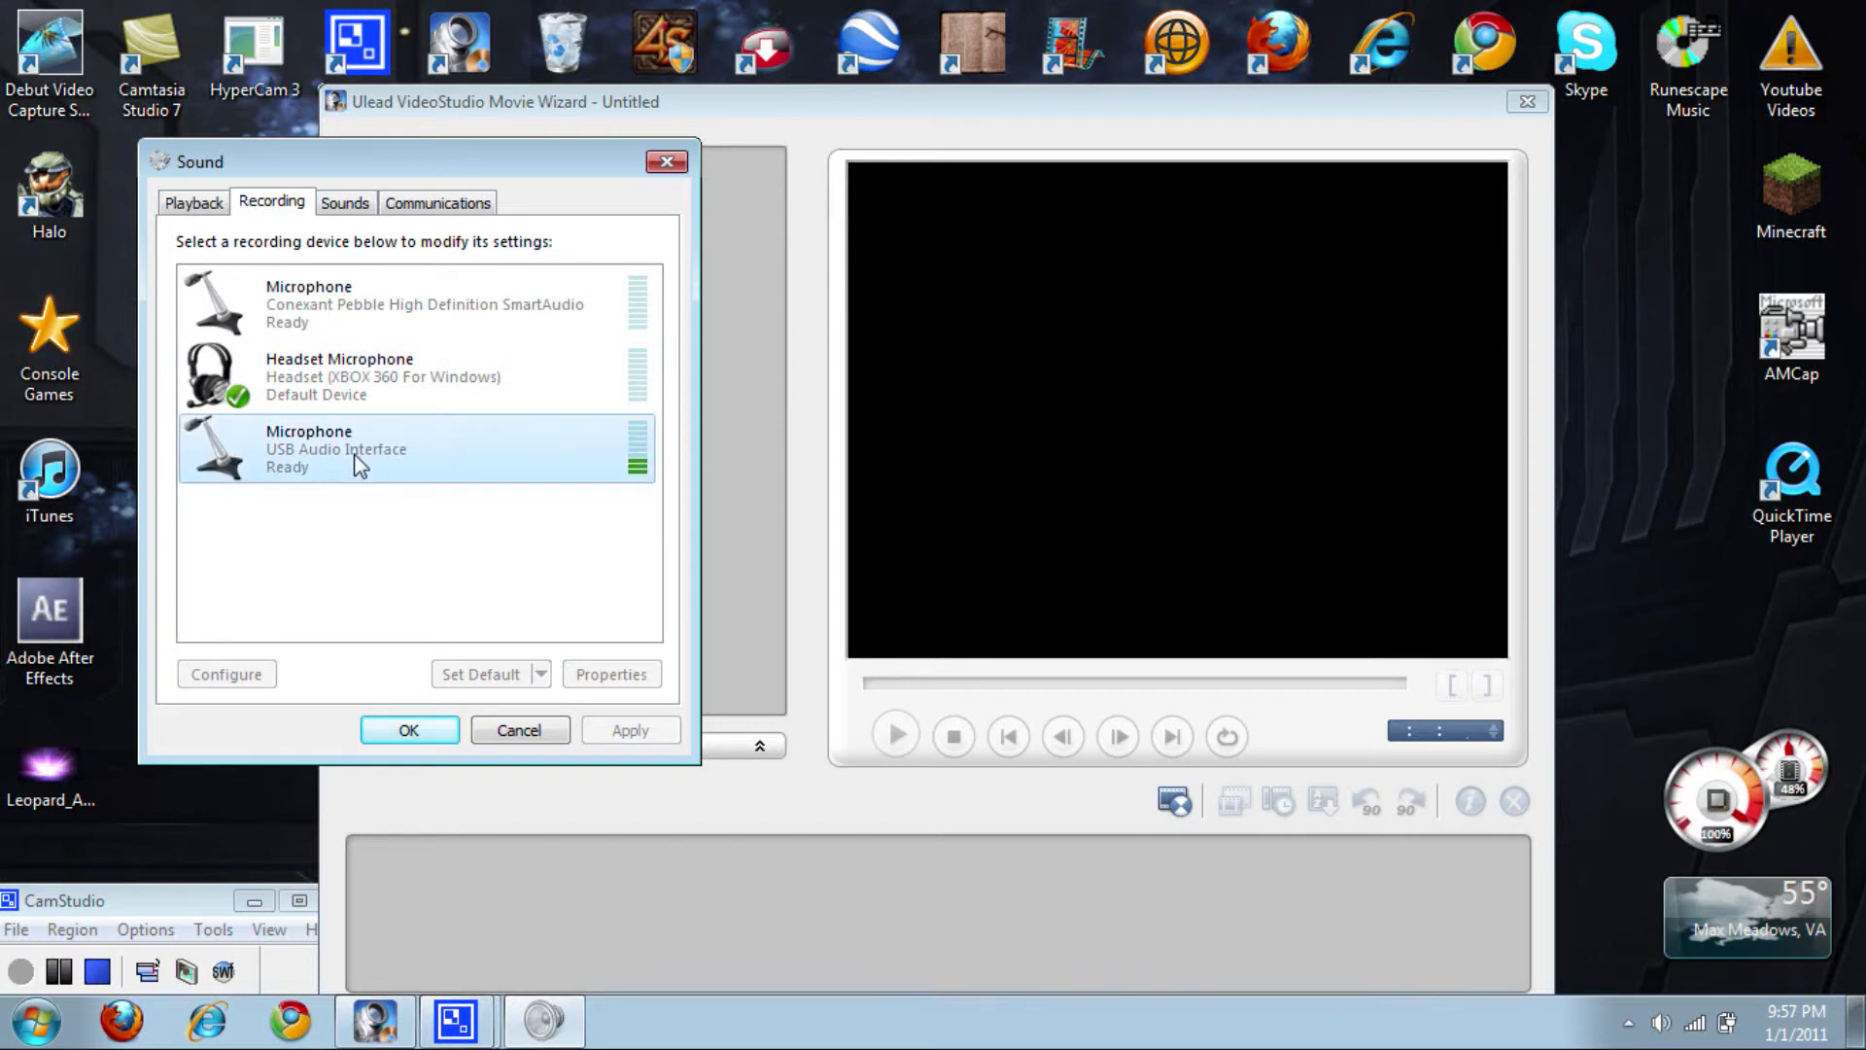
double_click(357, 466)
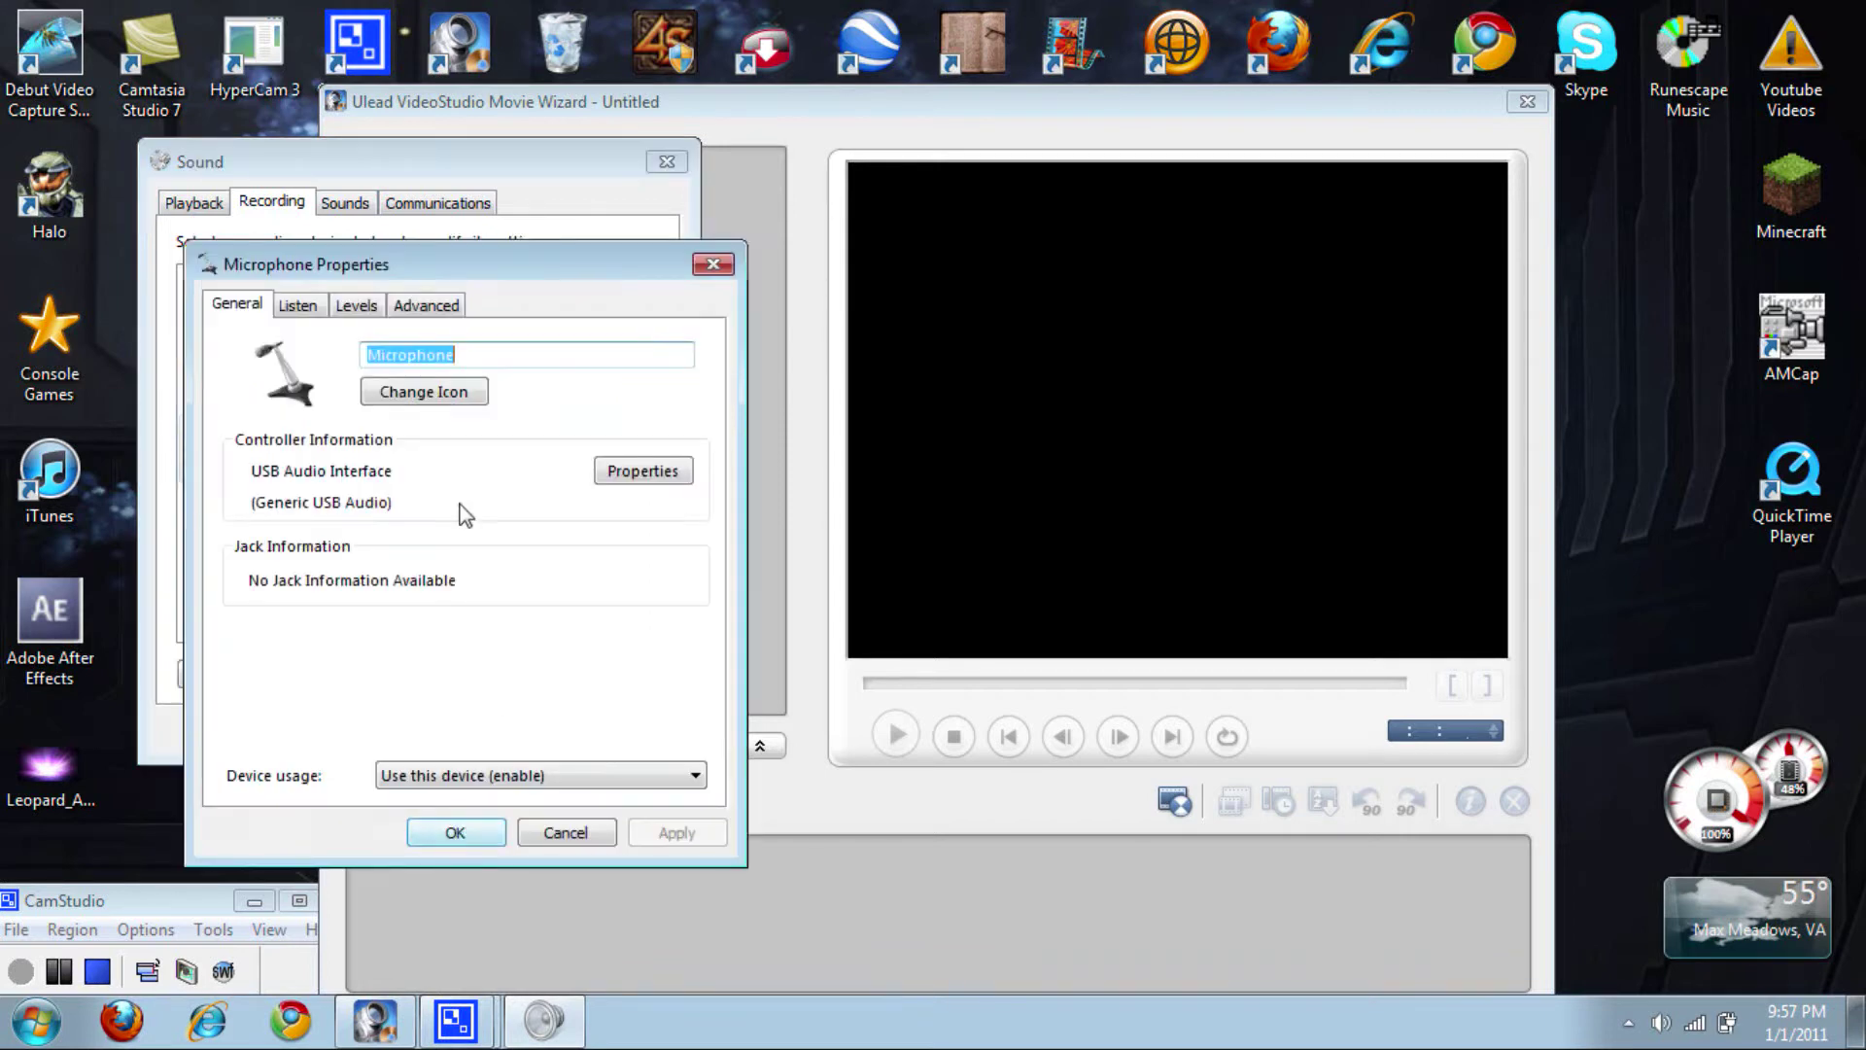
drag(544, 273, 448, 253)
click(260, 279)
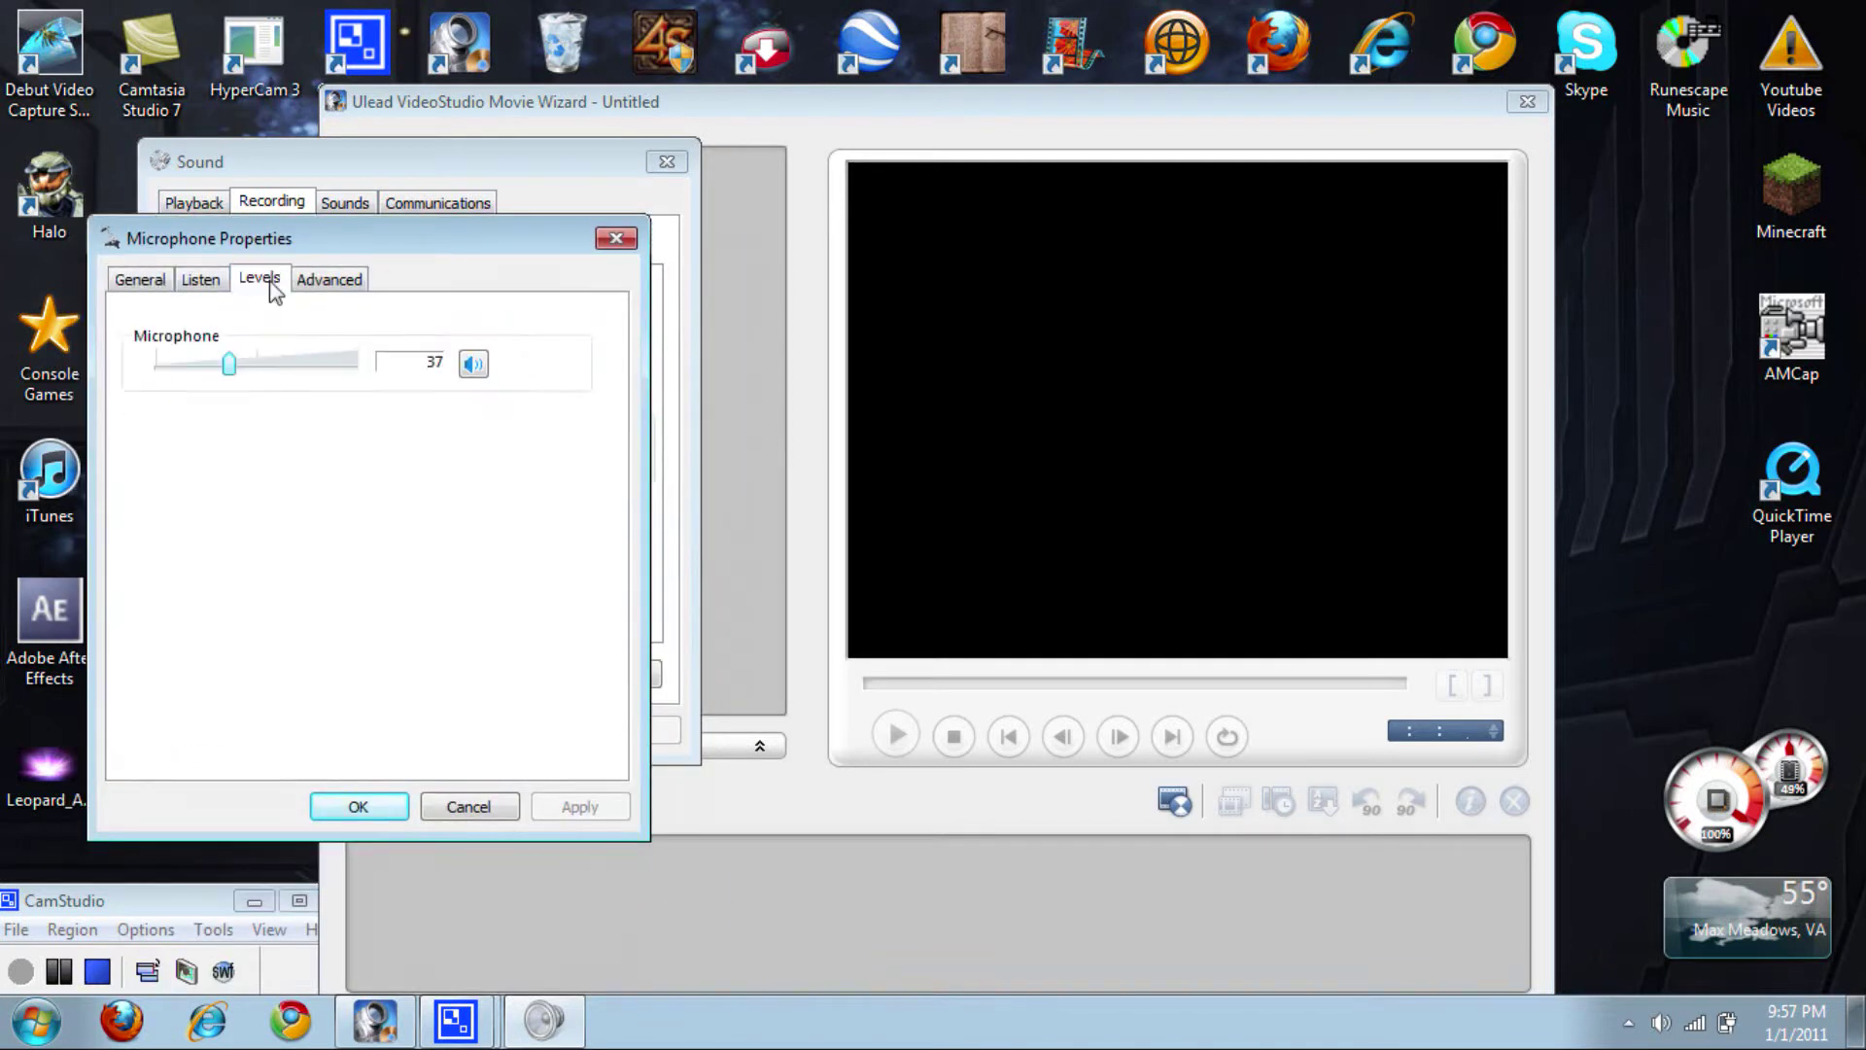
drag(231, 370, 237, 409)
click(384, 806)
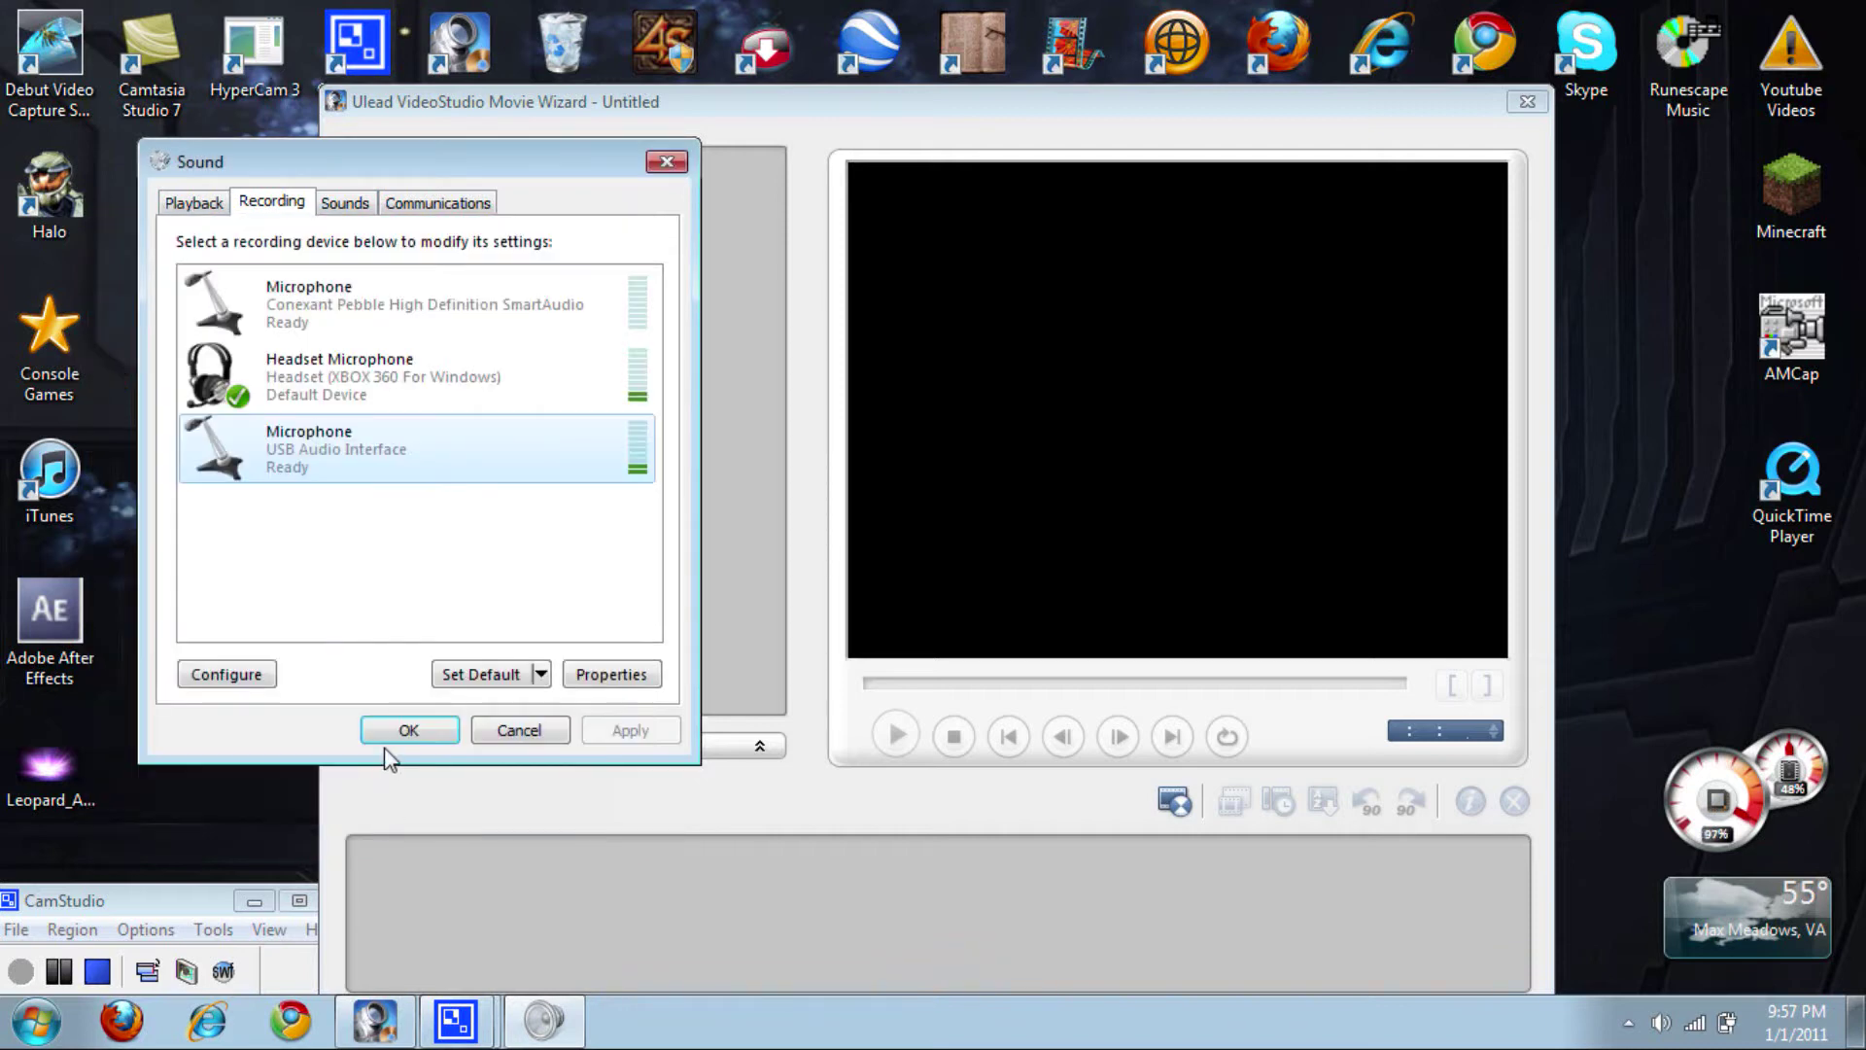
click(387, 743)
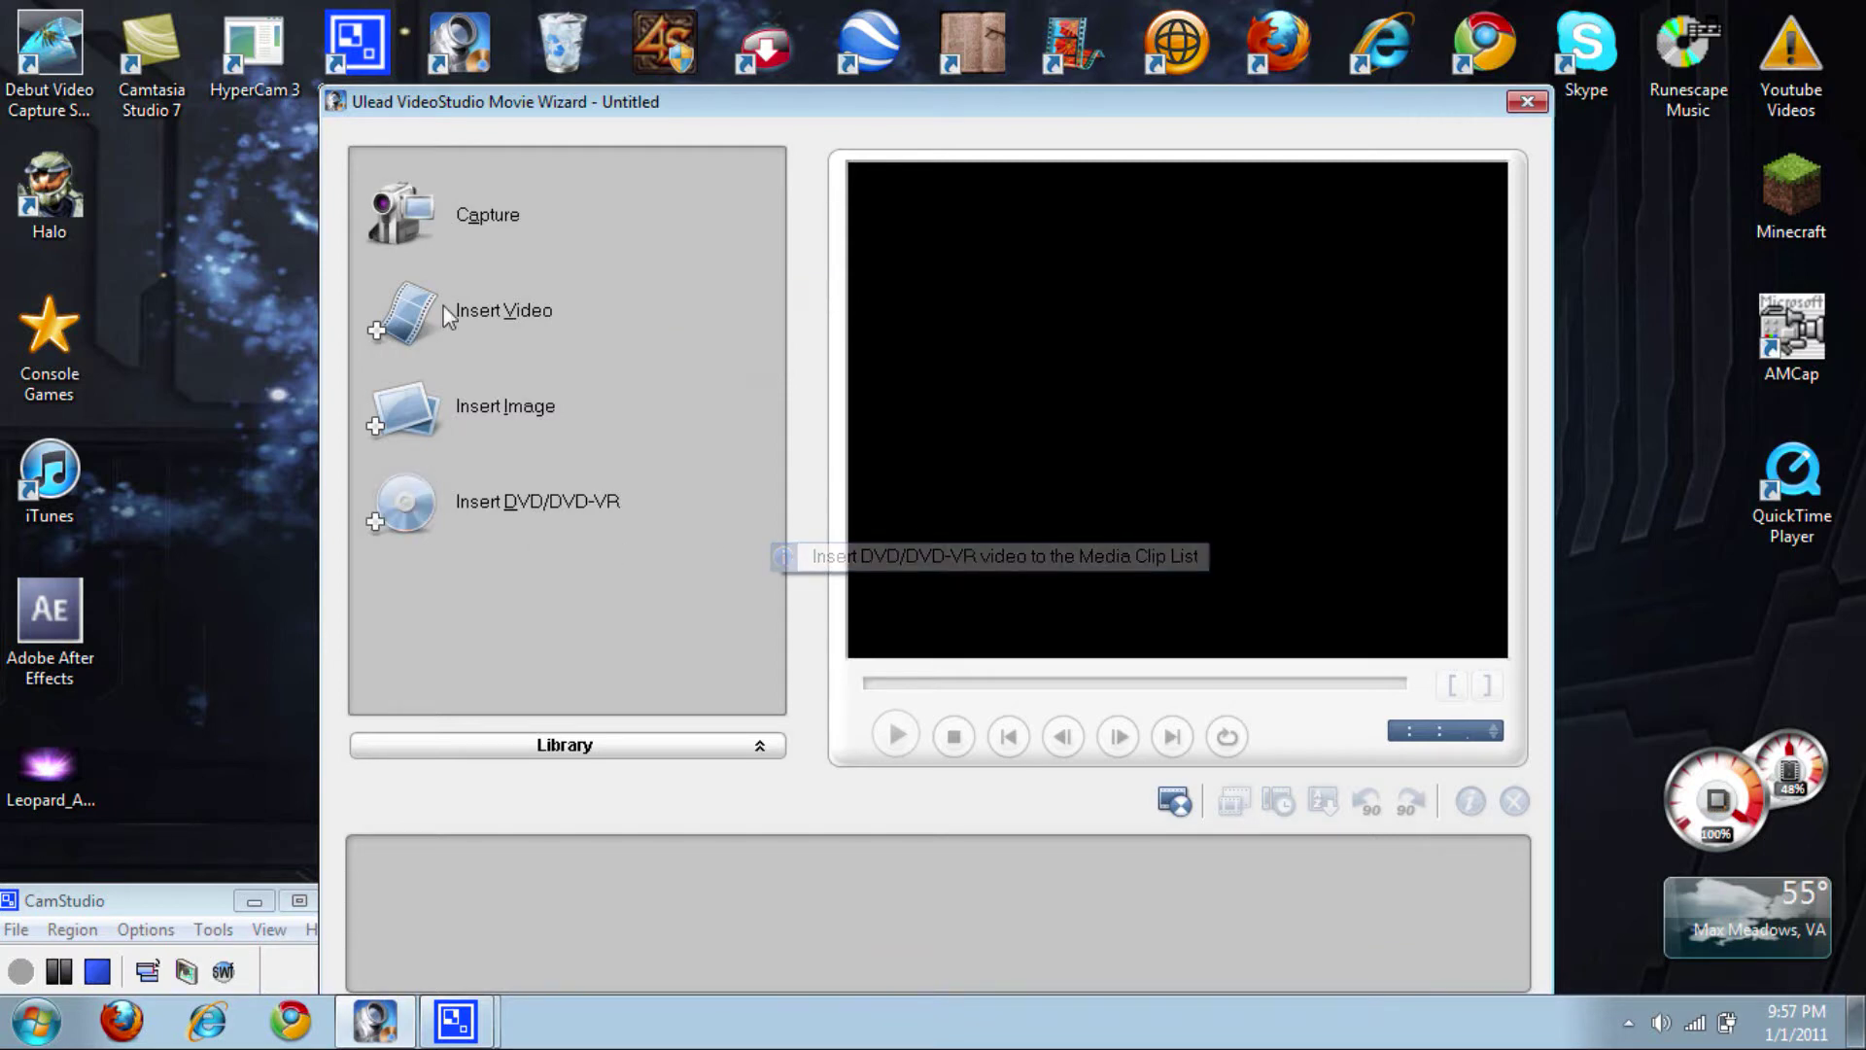
- Set up capture from the USB2.0 Grabber in MPEG, accepting Upper Field First field order
click(495, 221)
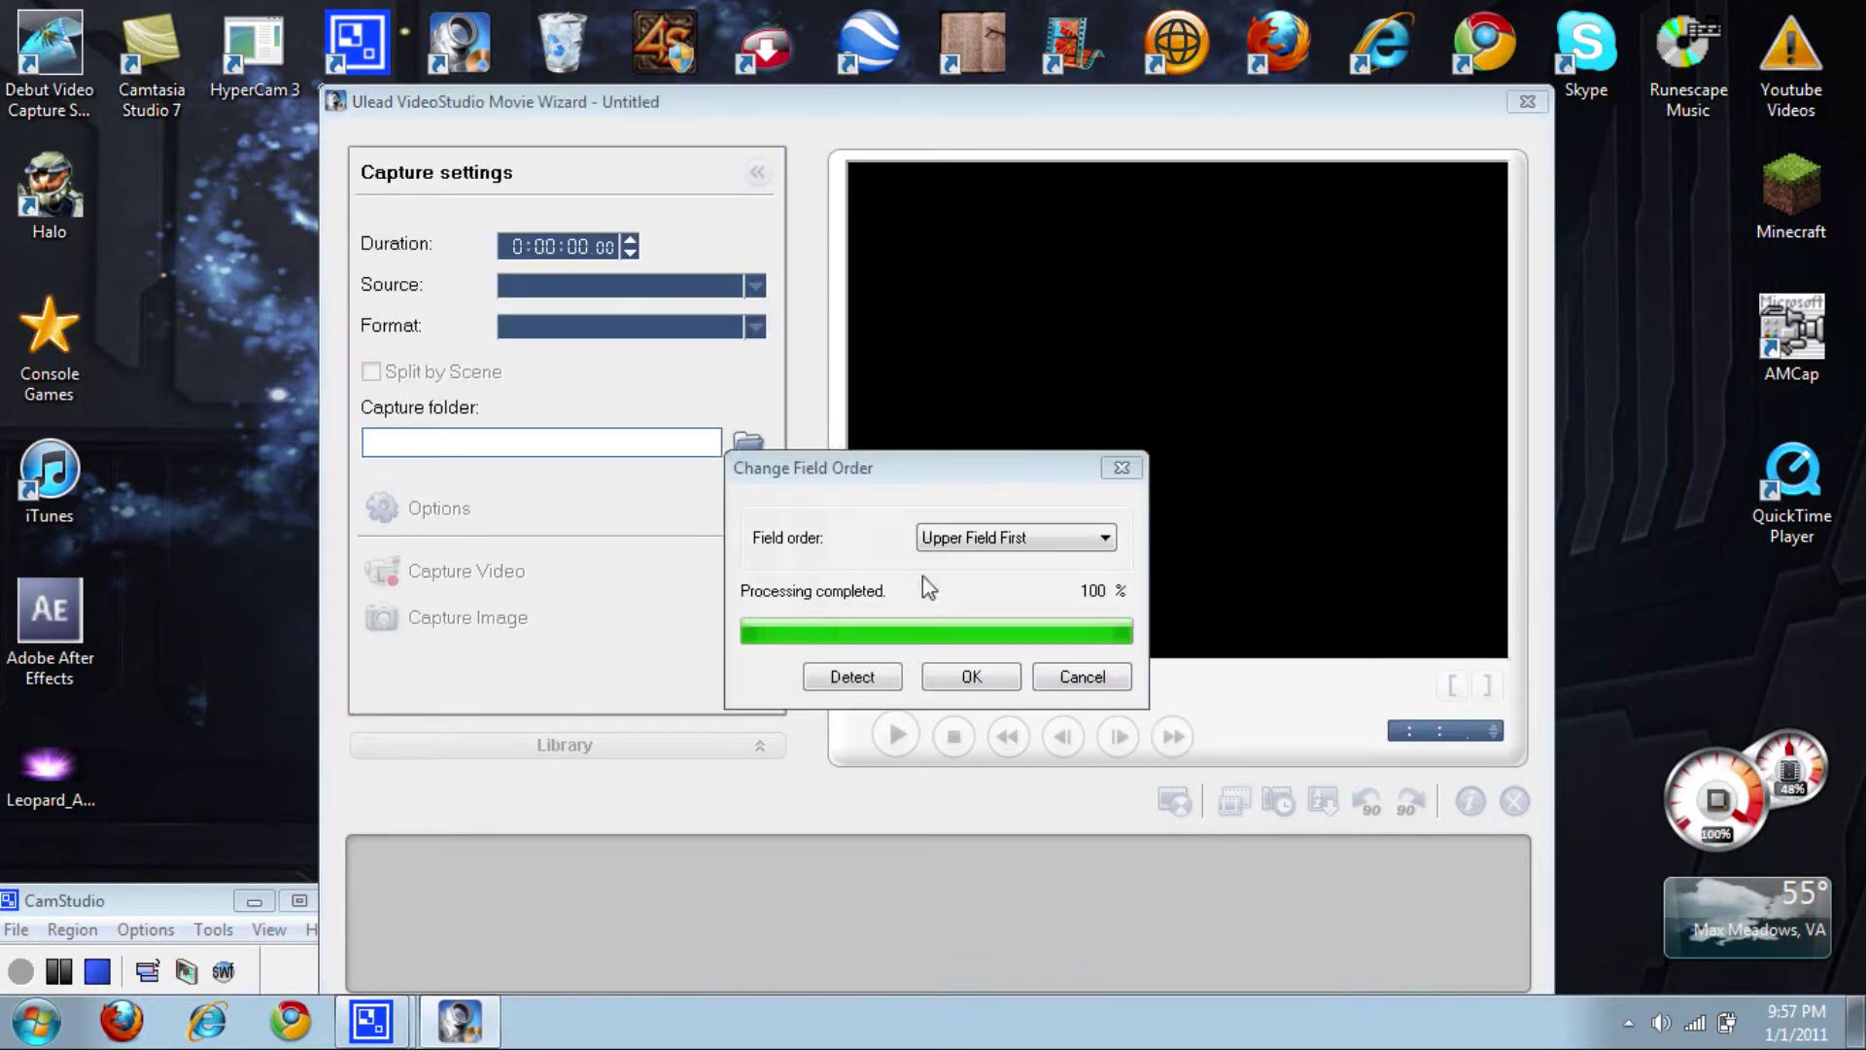
click(964, 678)
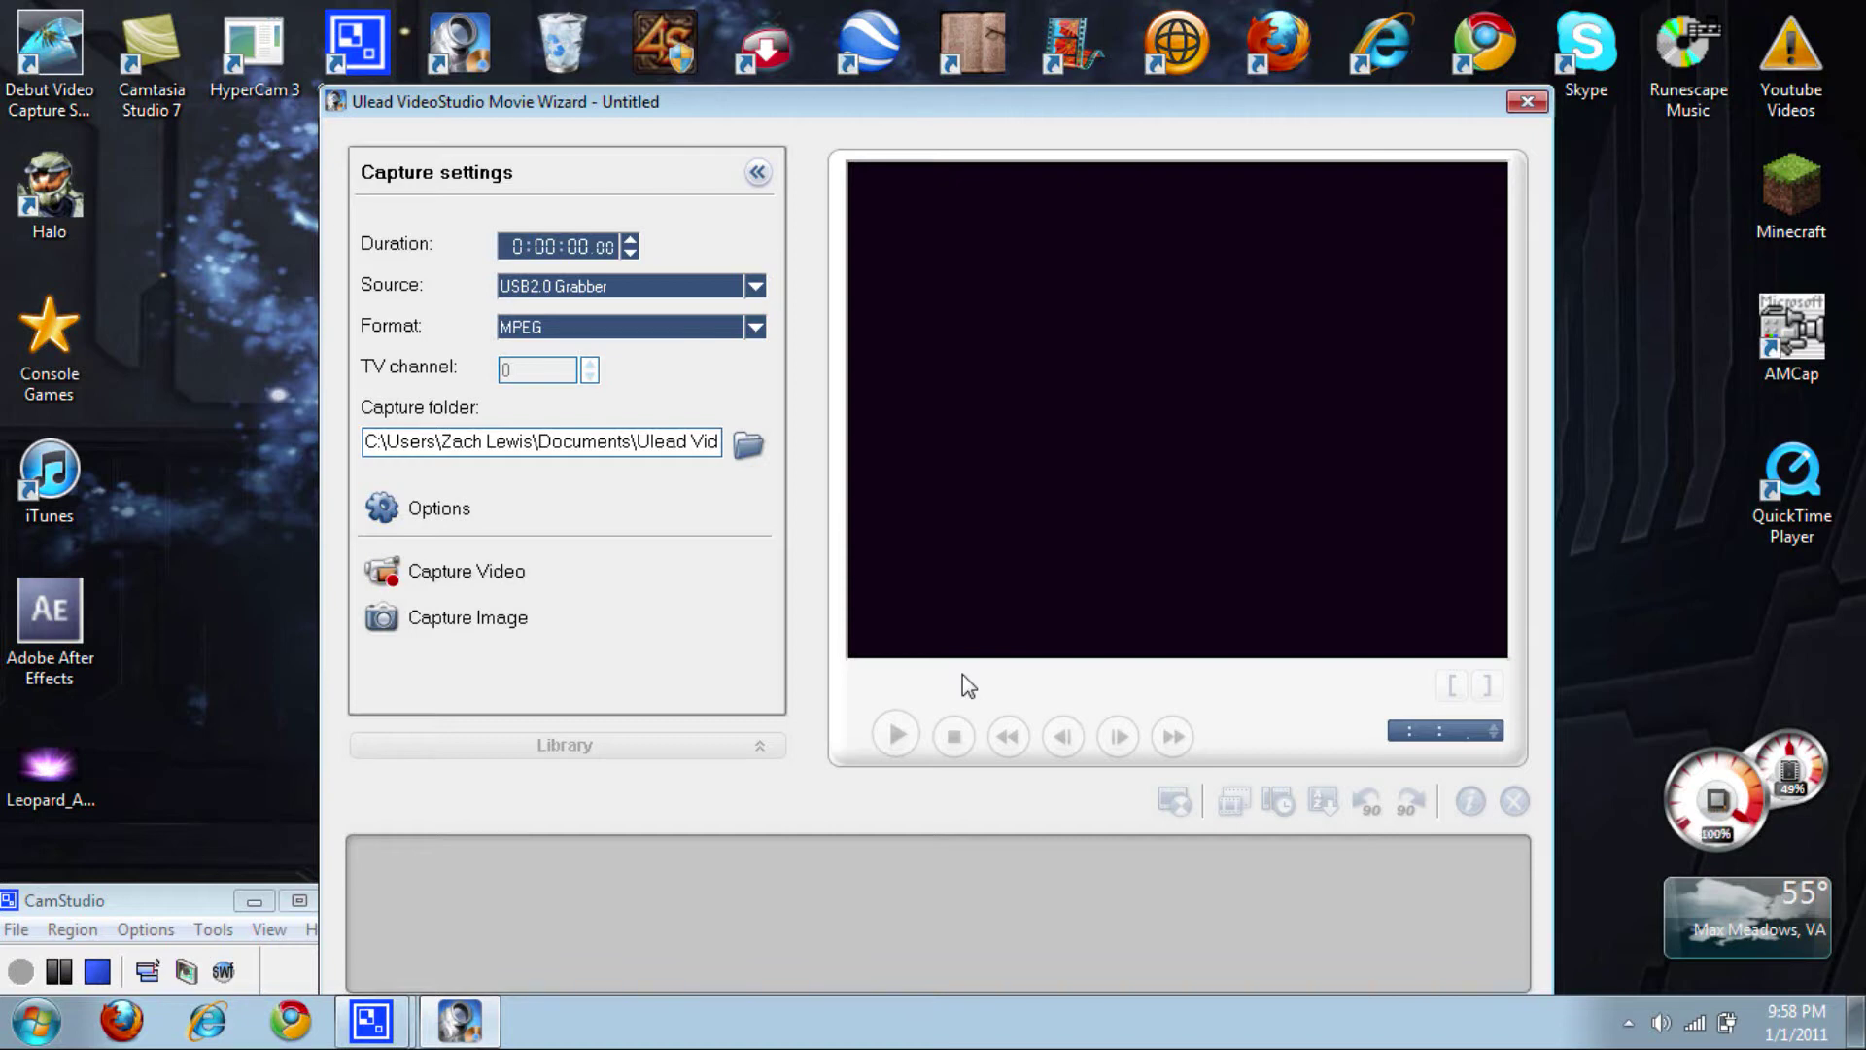
- In Capture Property Settings, choose the DVD preset and raise Speed/Quality from 80 to 100
click(440, 510)
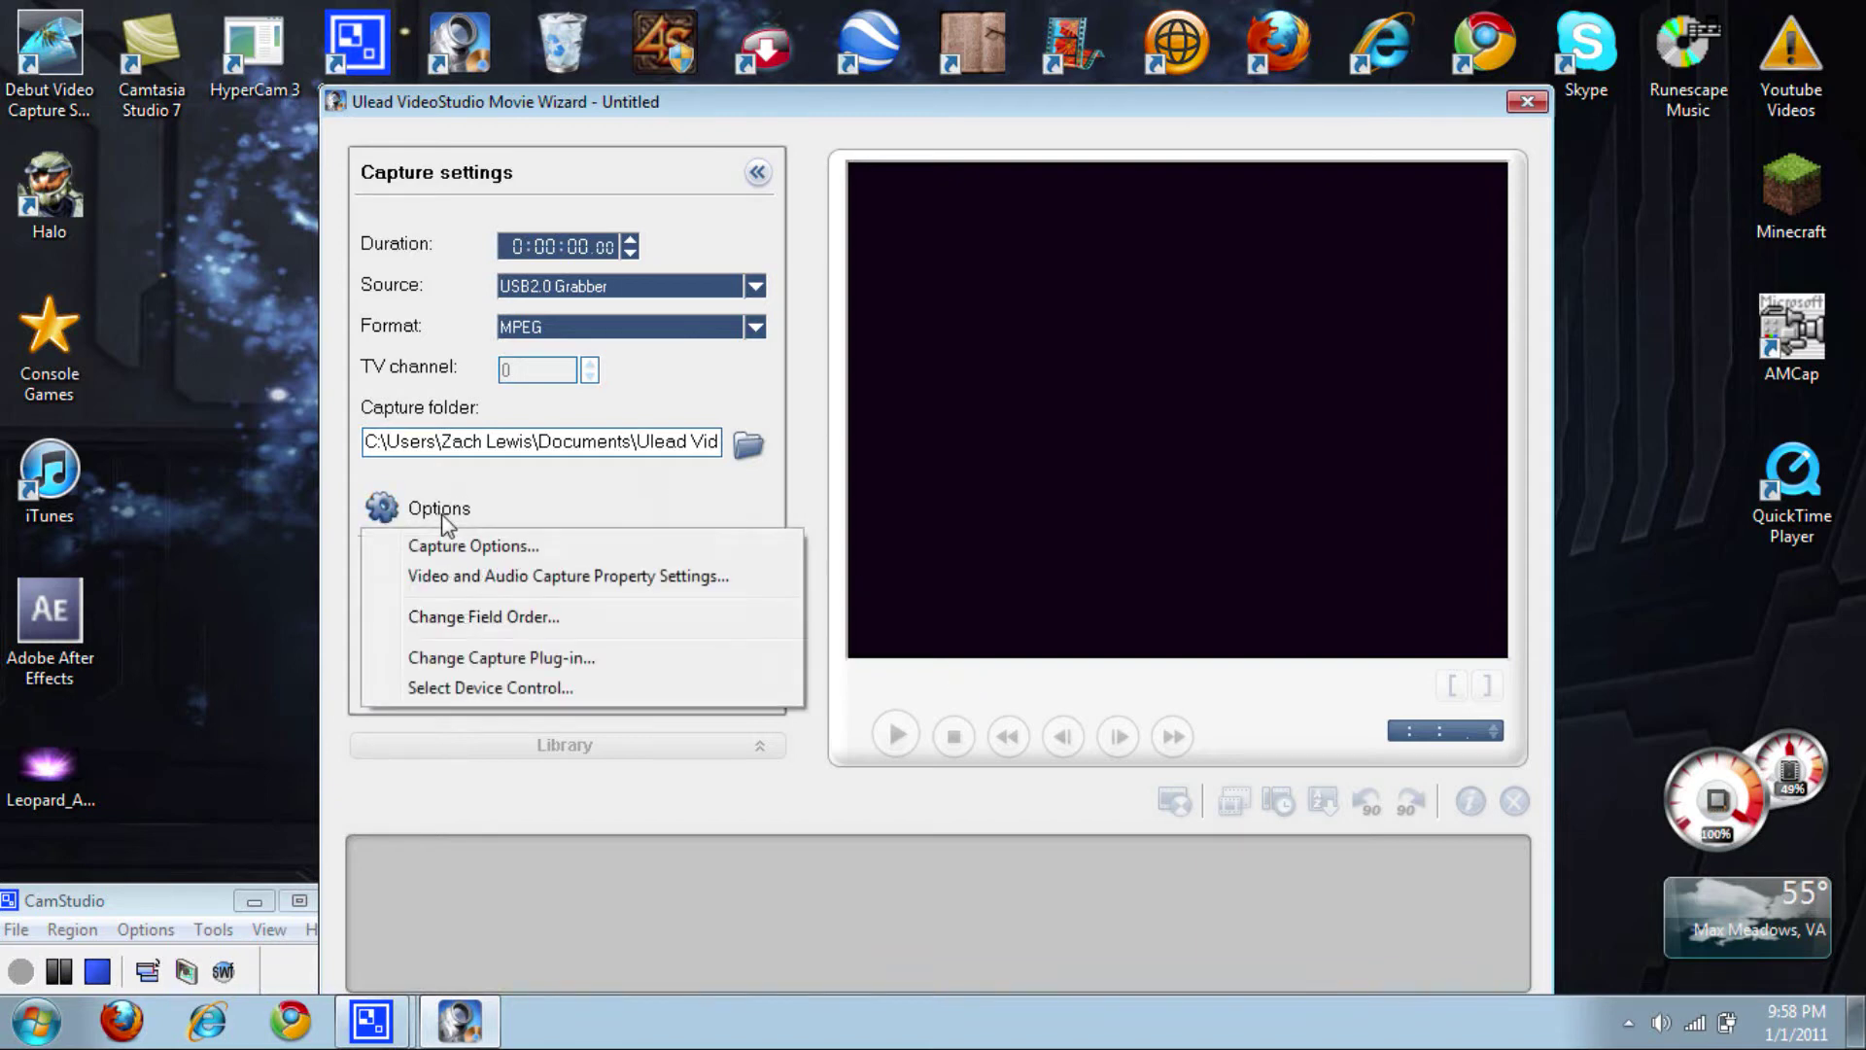
click(469, 576)
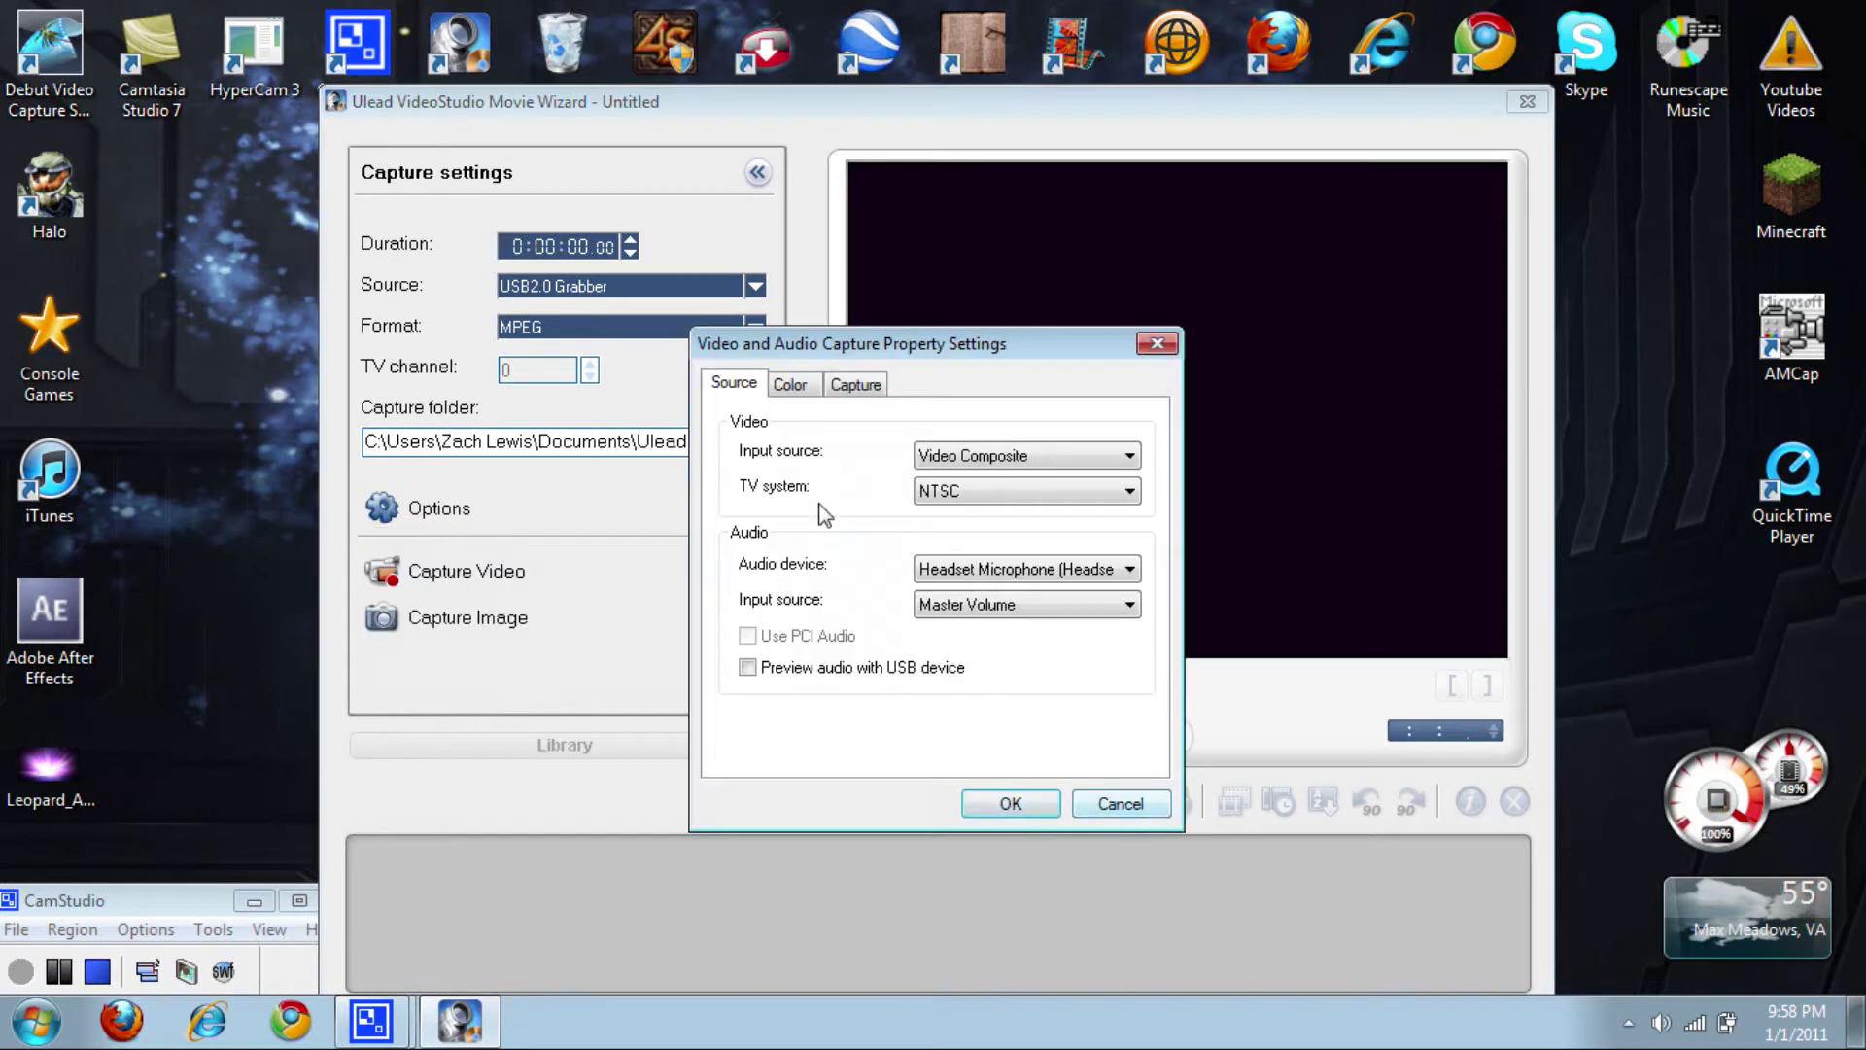
click(795, 385)
click(855, 381)
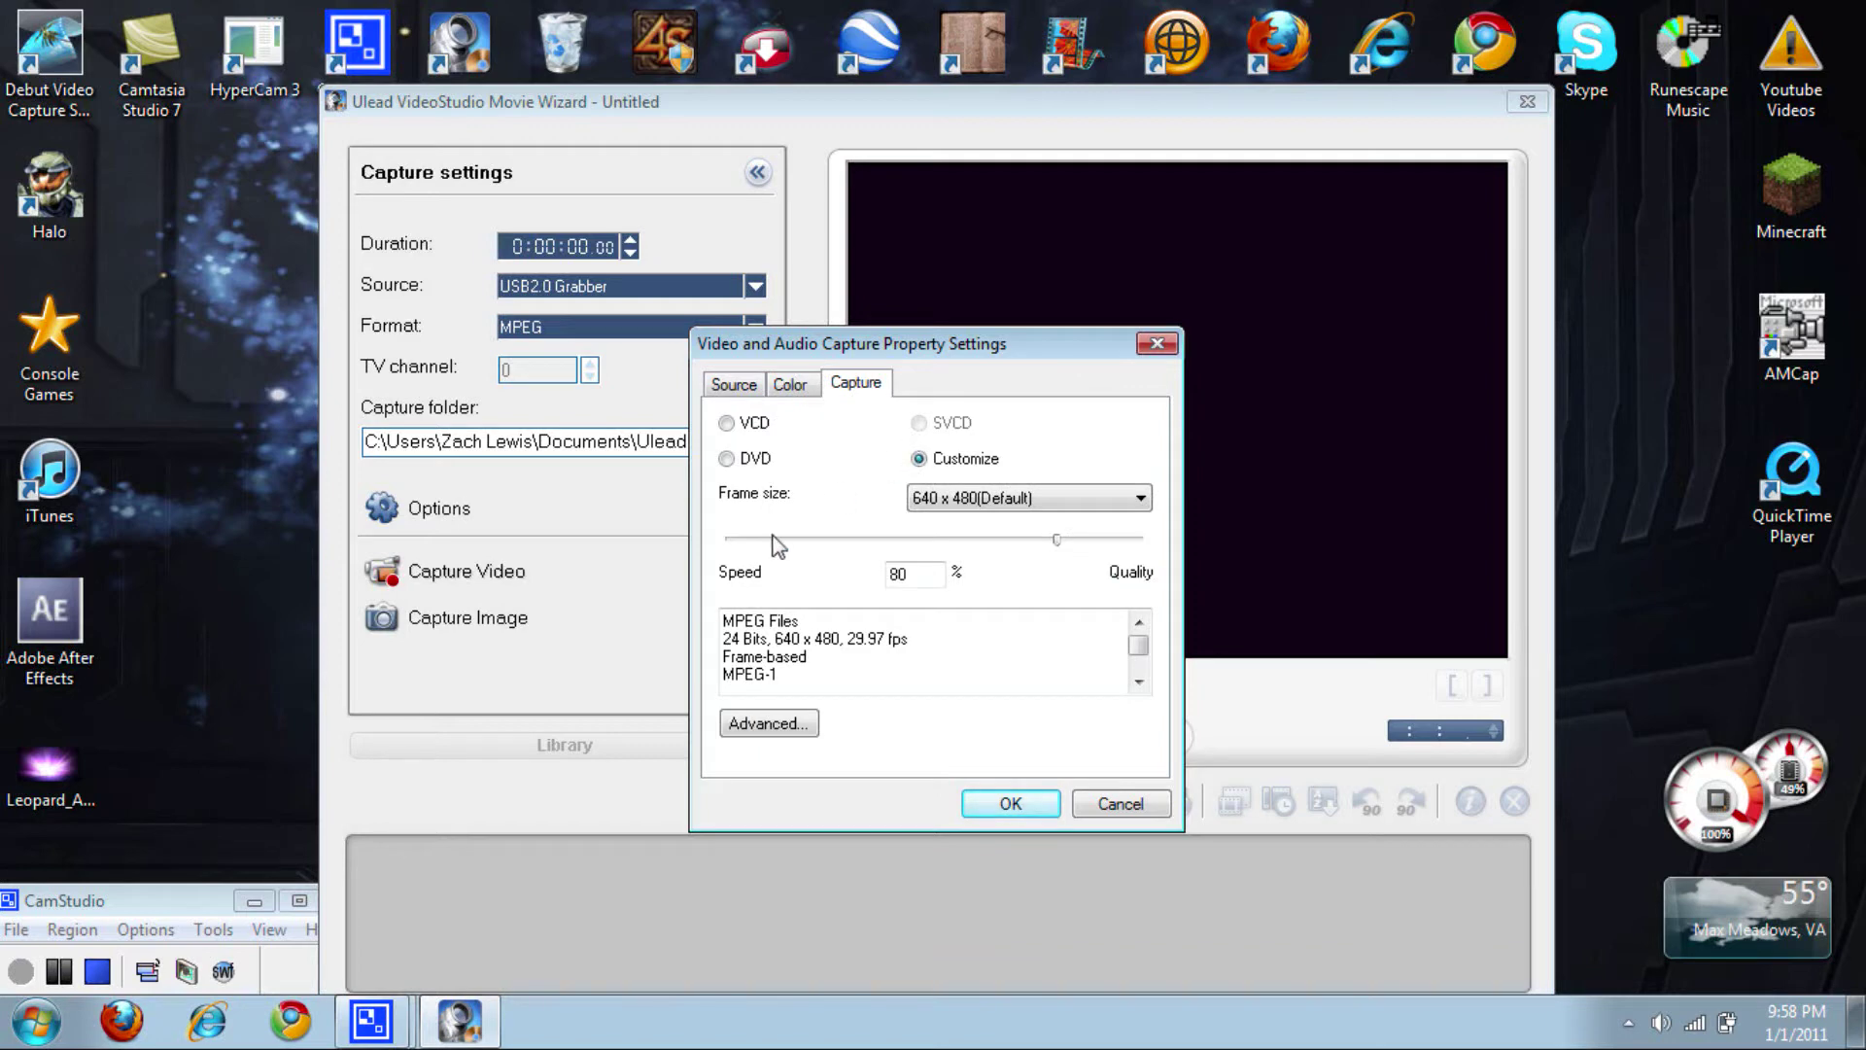
click(725, 462)
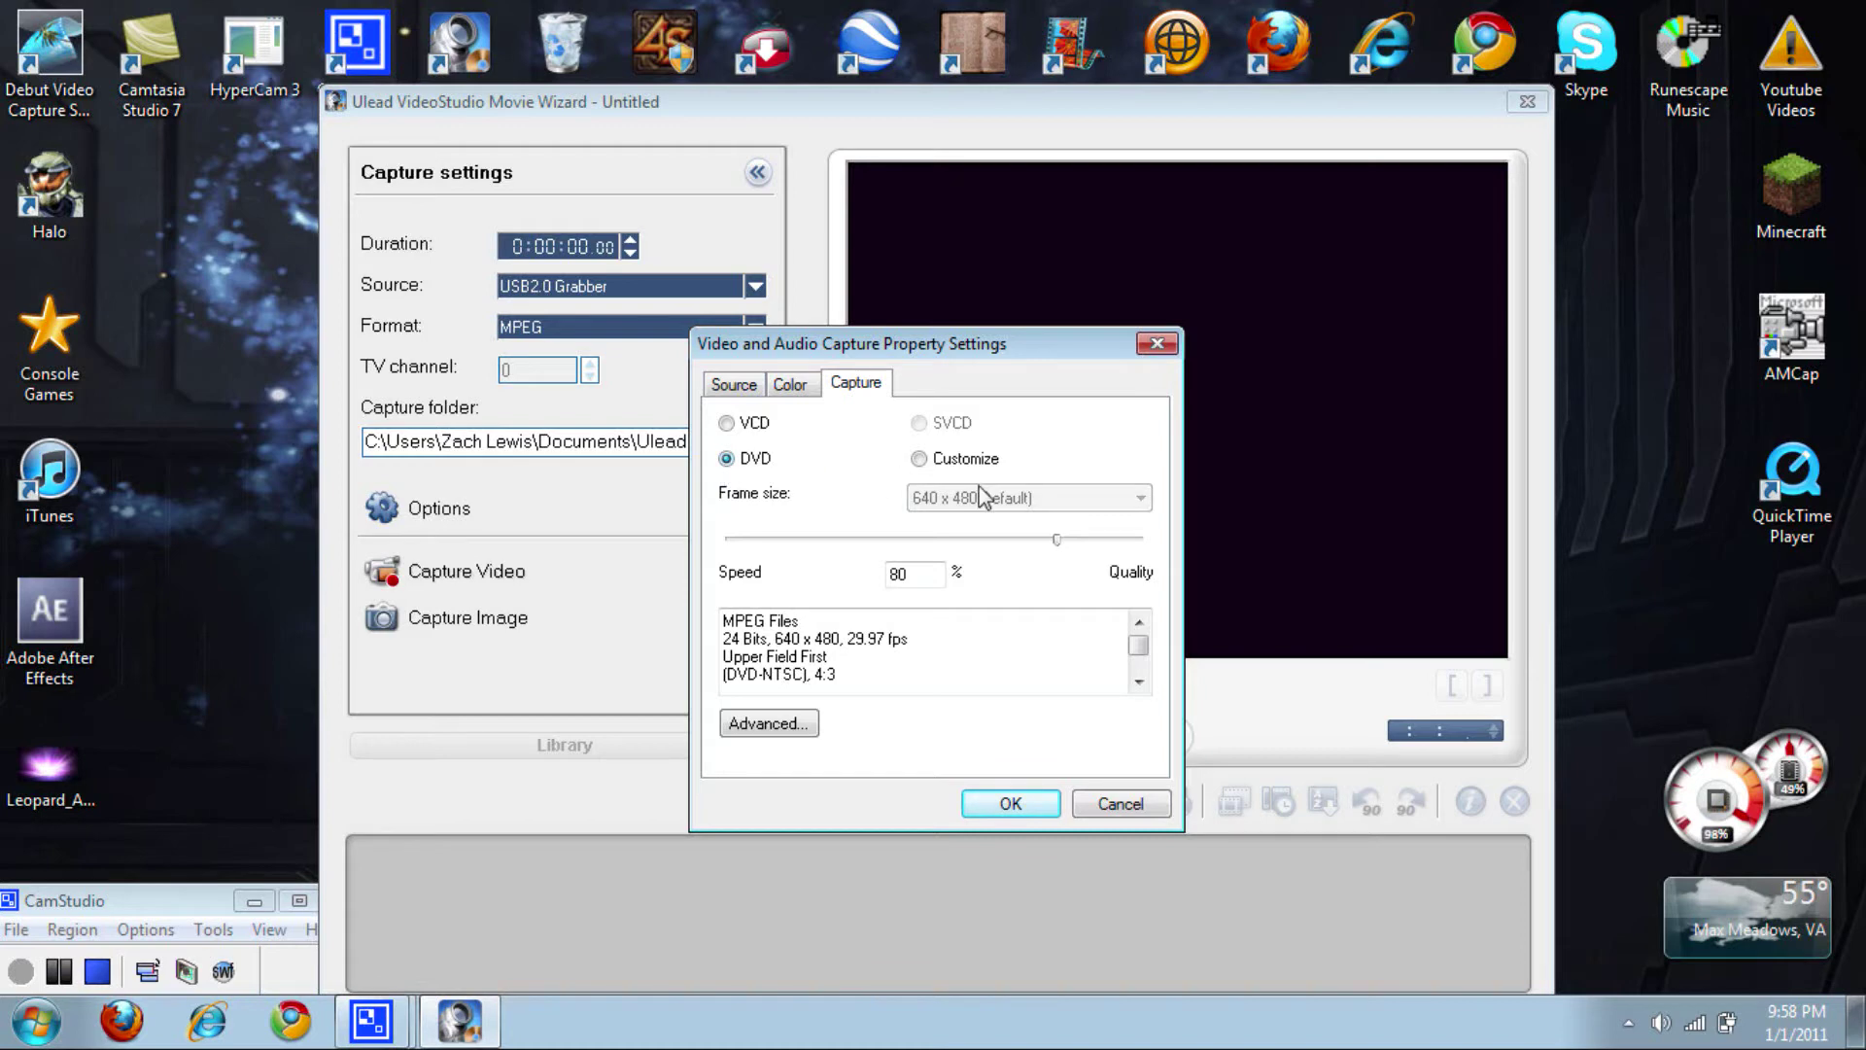
drag(1057, 540, 1195, 552)
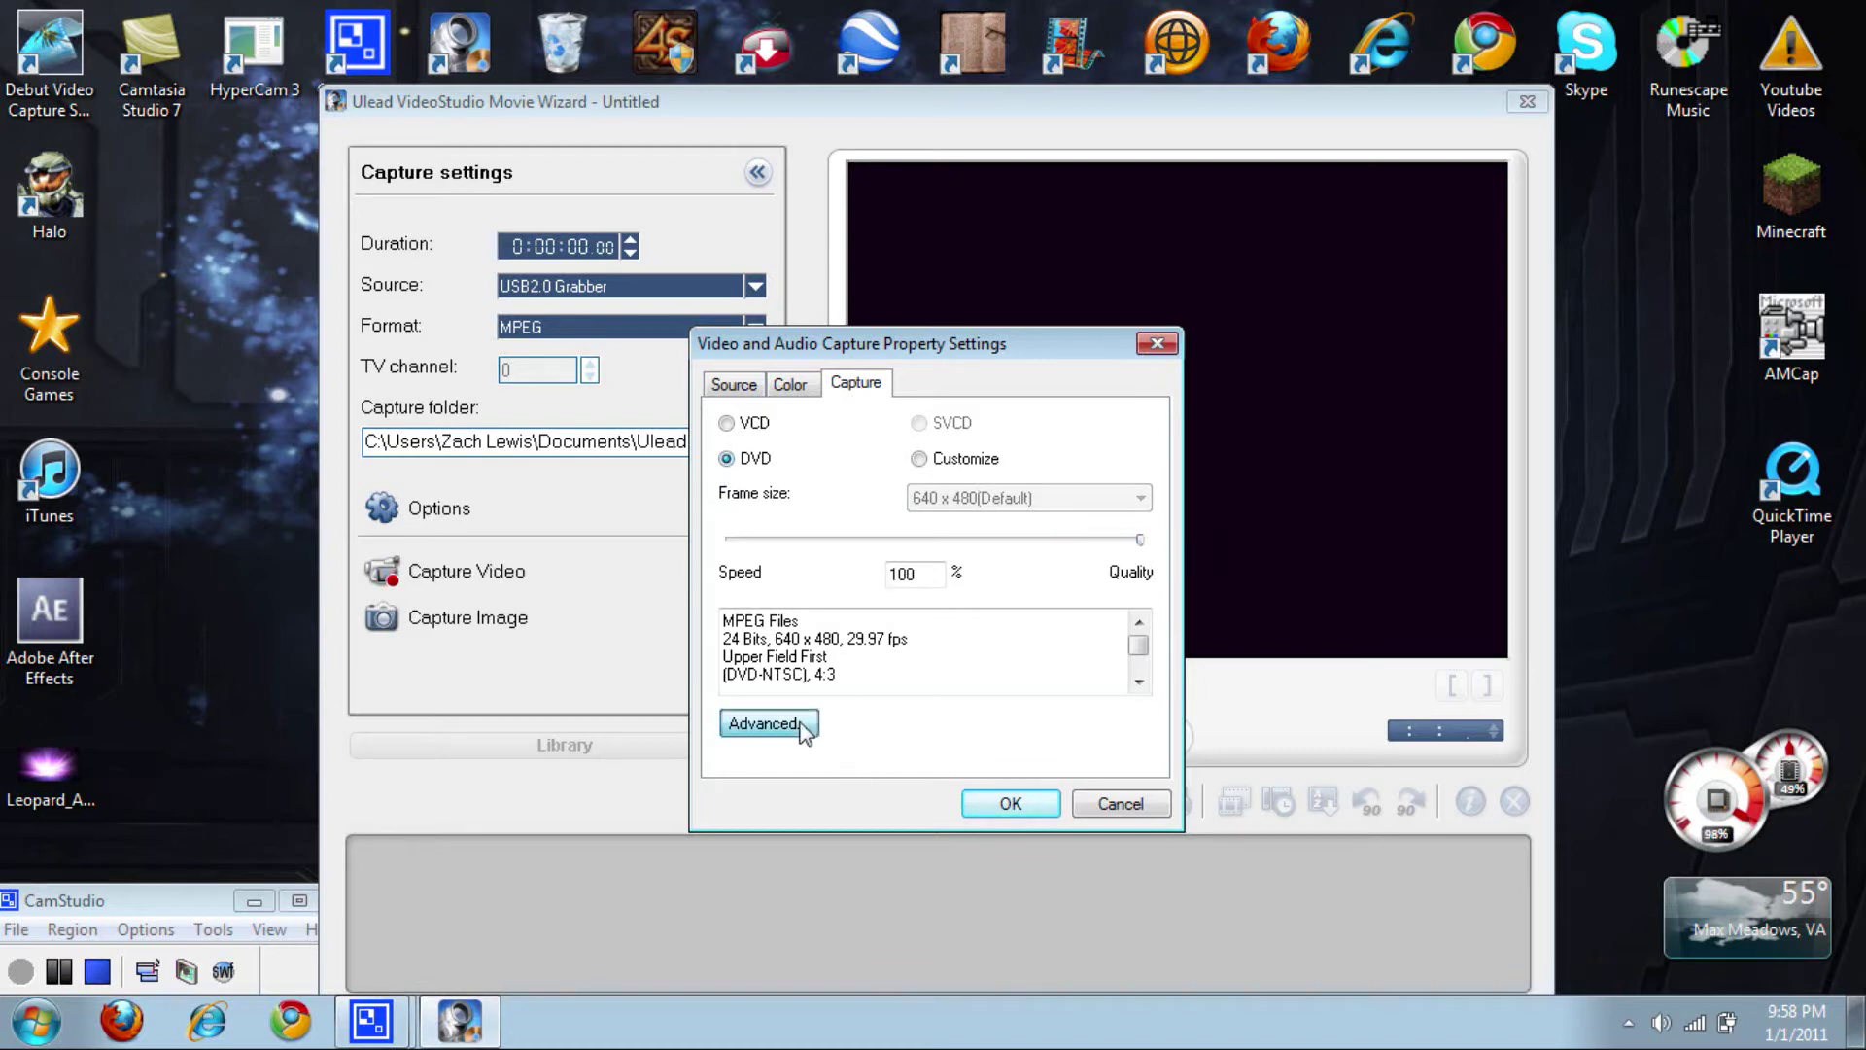
- Apply the DVD NTSC (720x480) MPEG template with 9500 kbps video, 16:9 aspect and 384 kbps audio
click(766, 724)
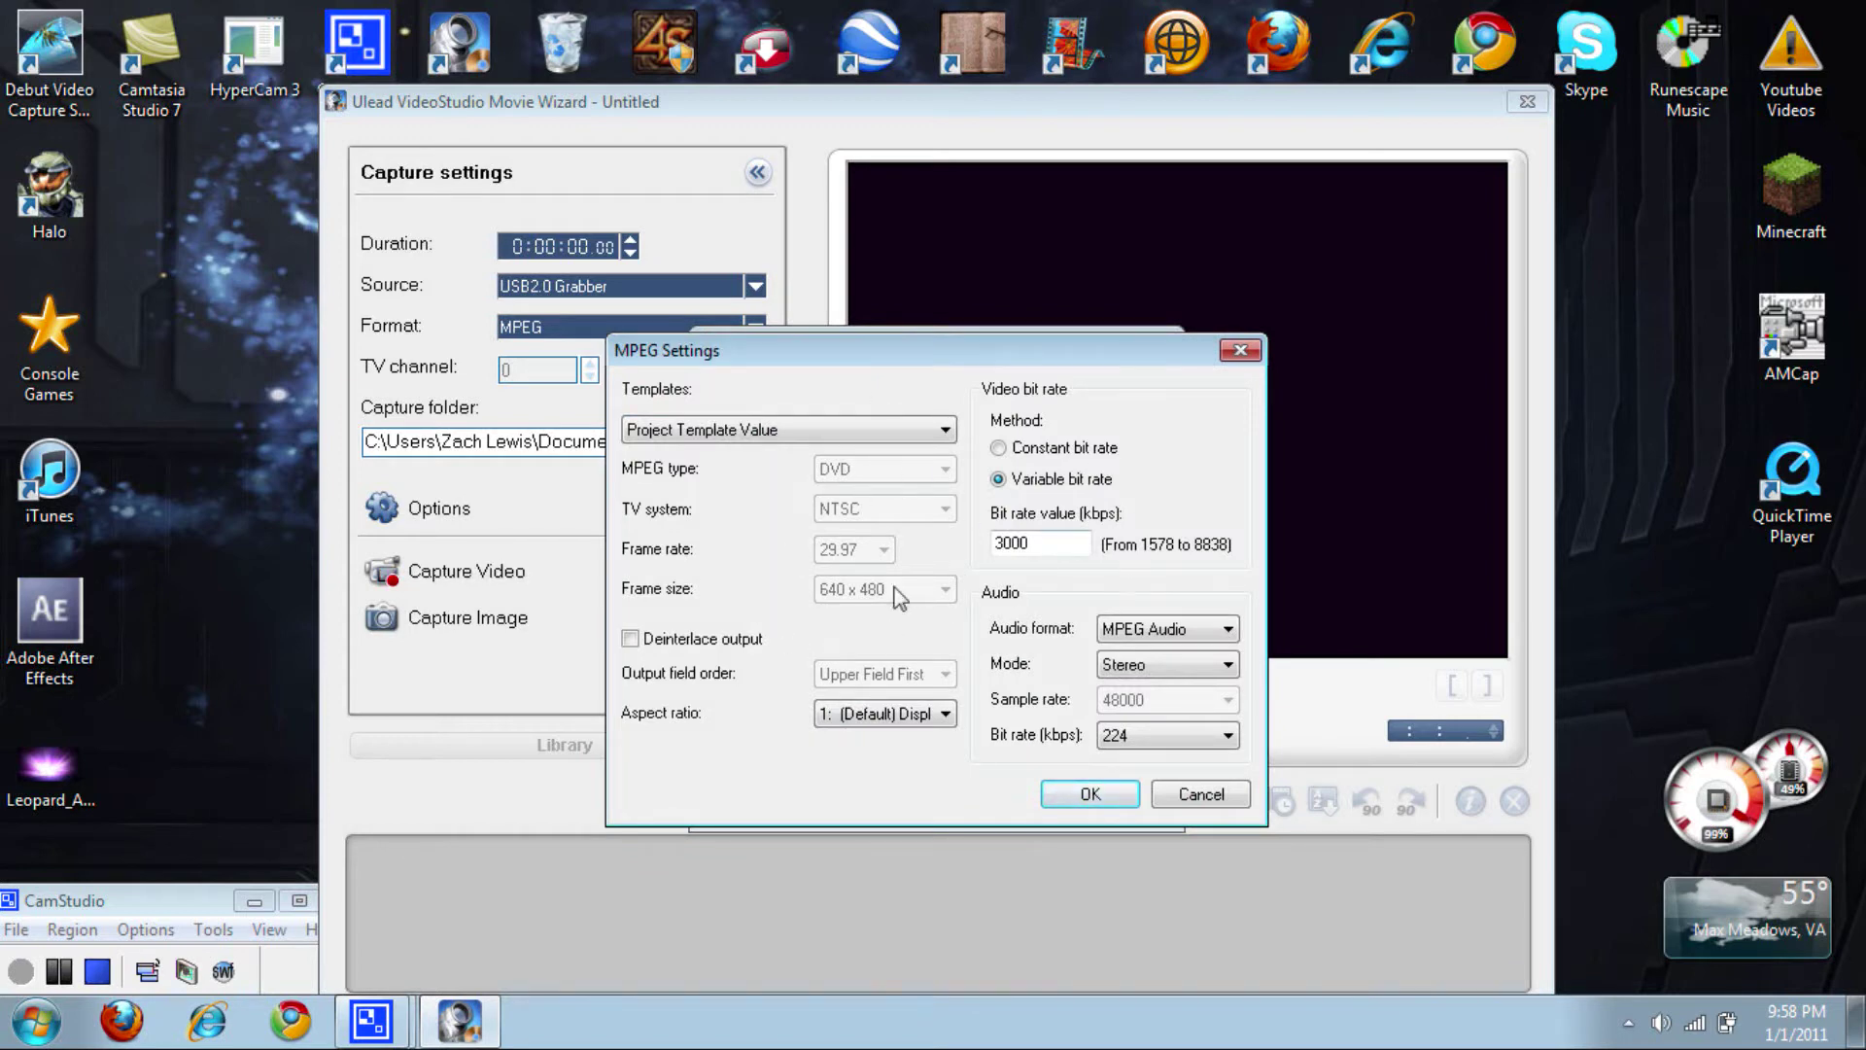
click(800, 435)
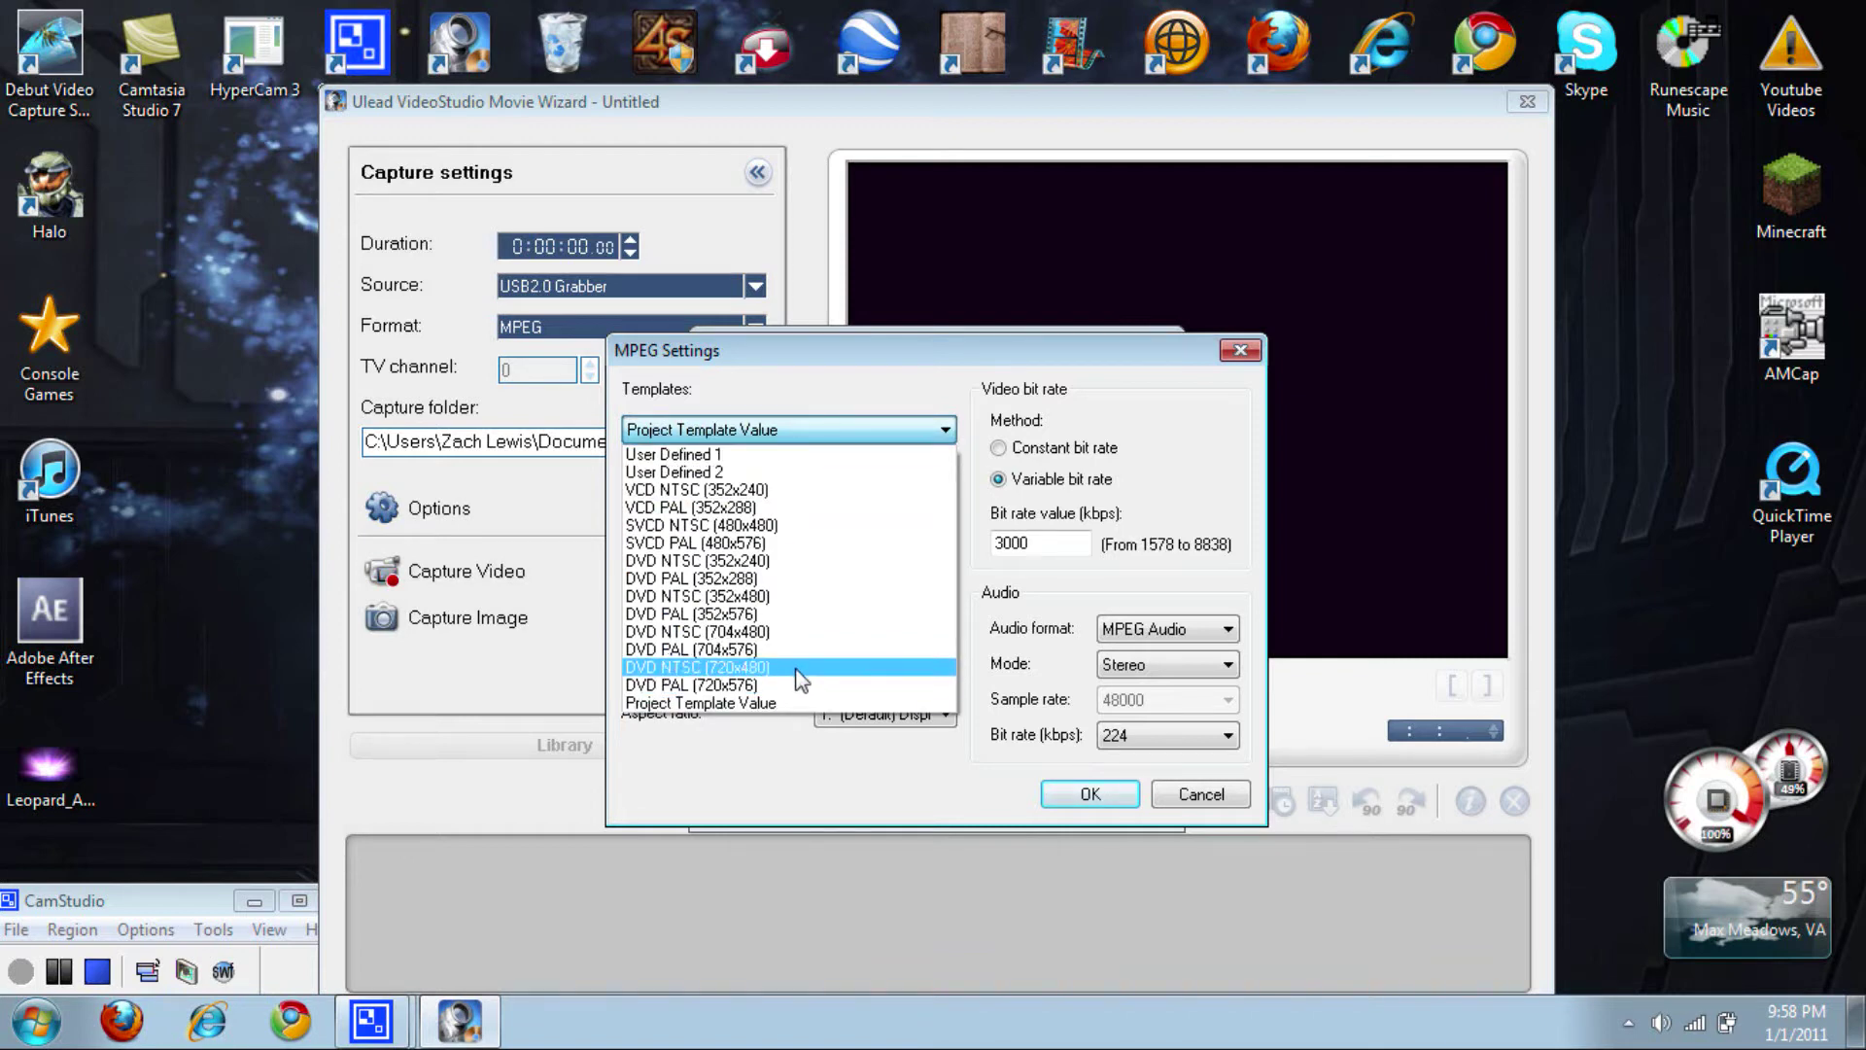
click(800, 670)
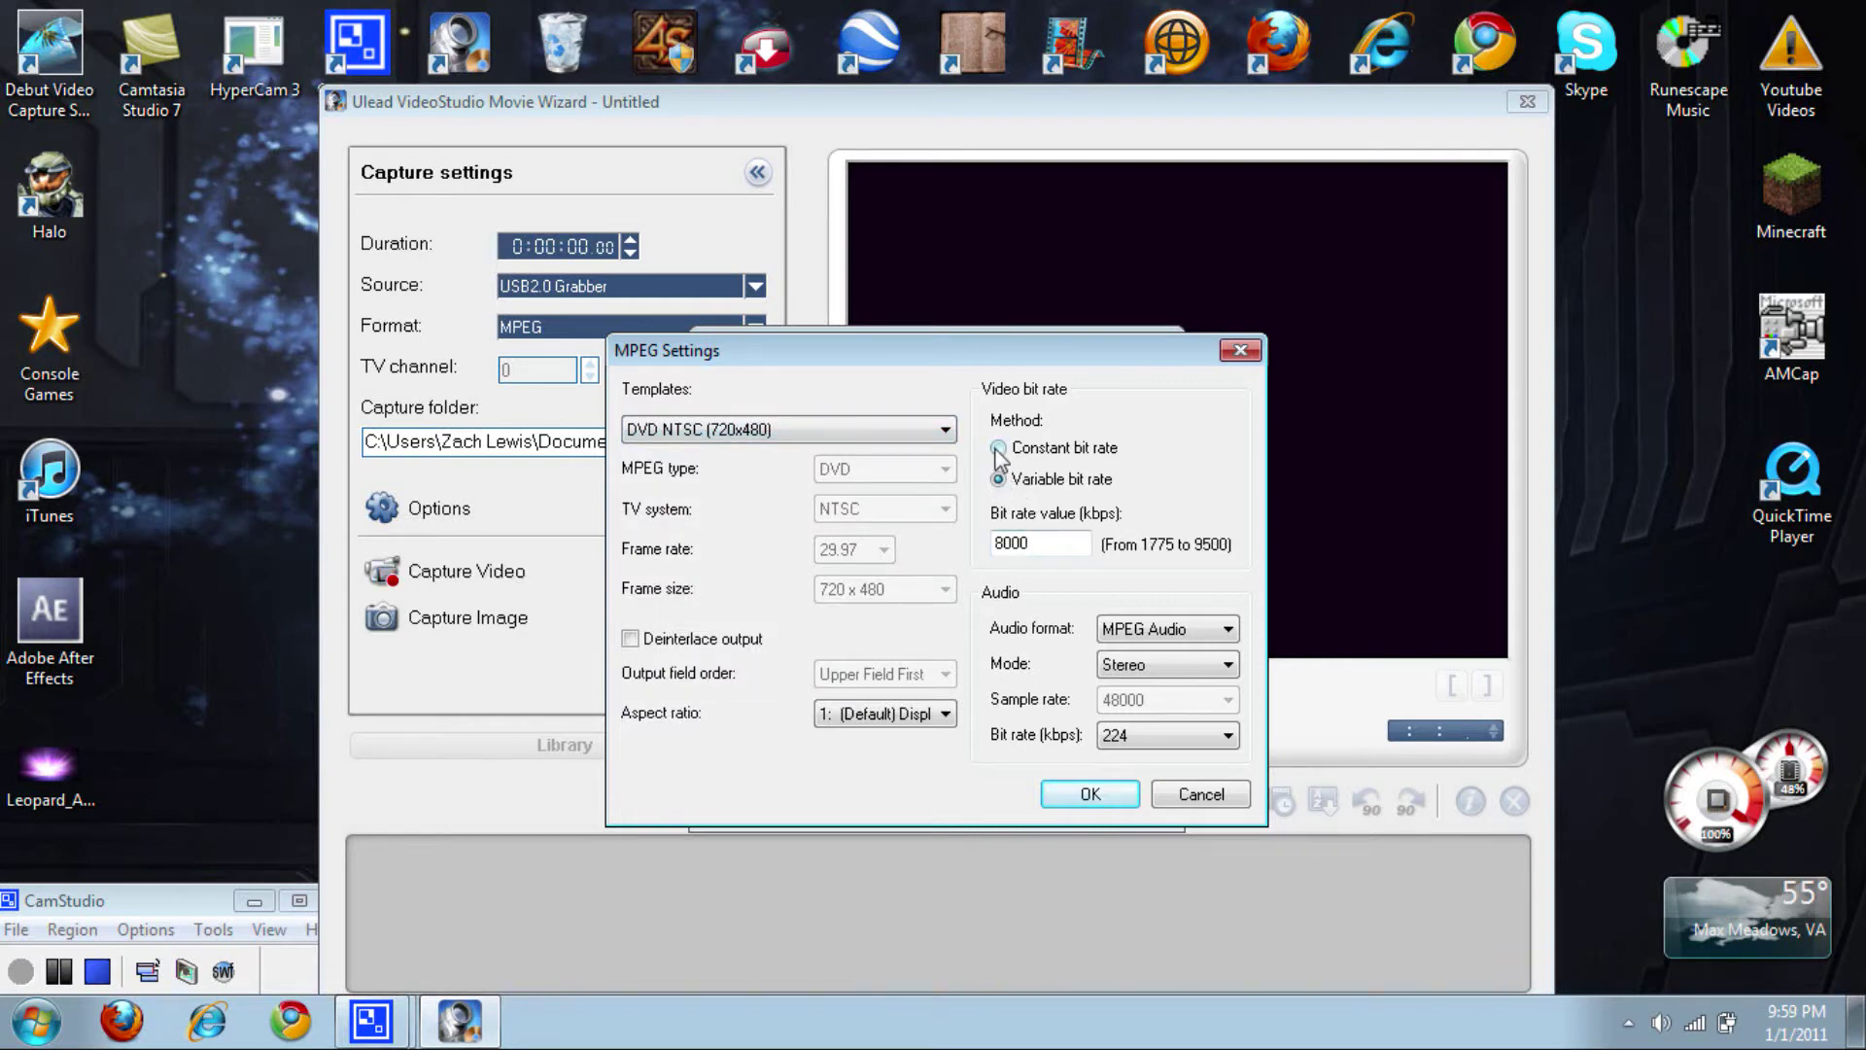
double_click(1028, 544)
text(9500)
click(838, 720)
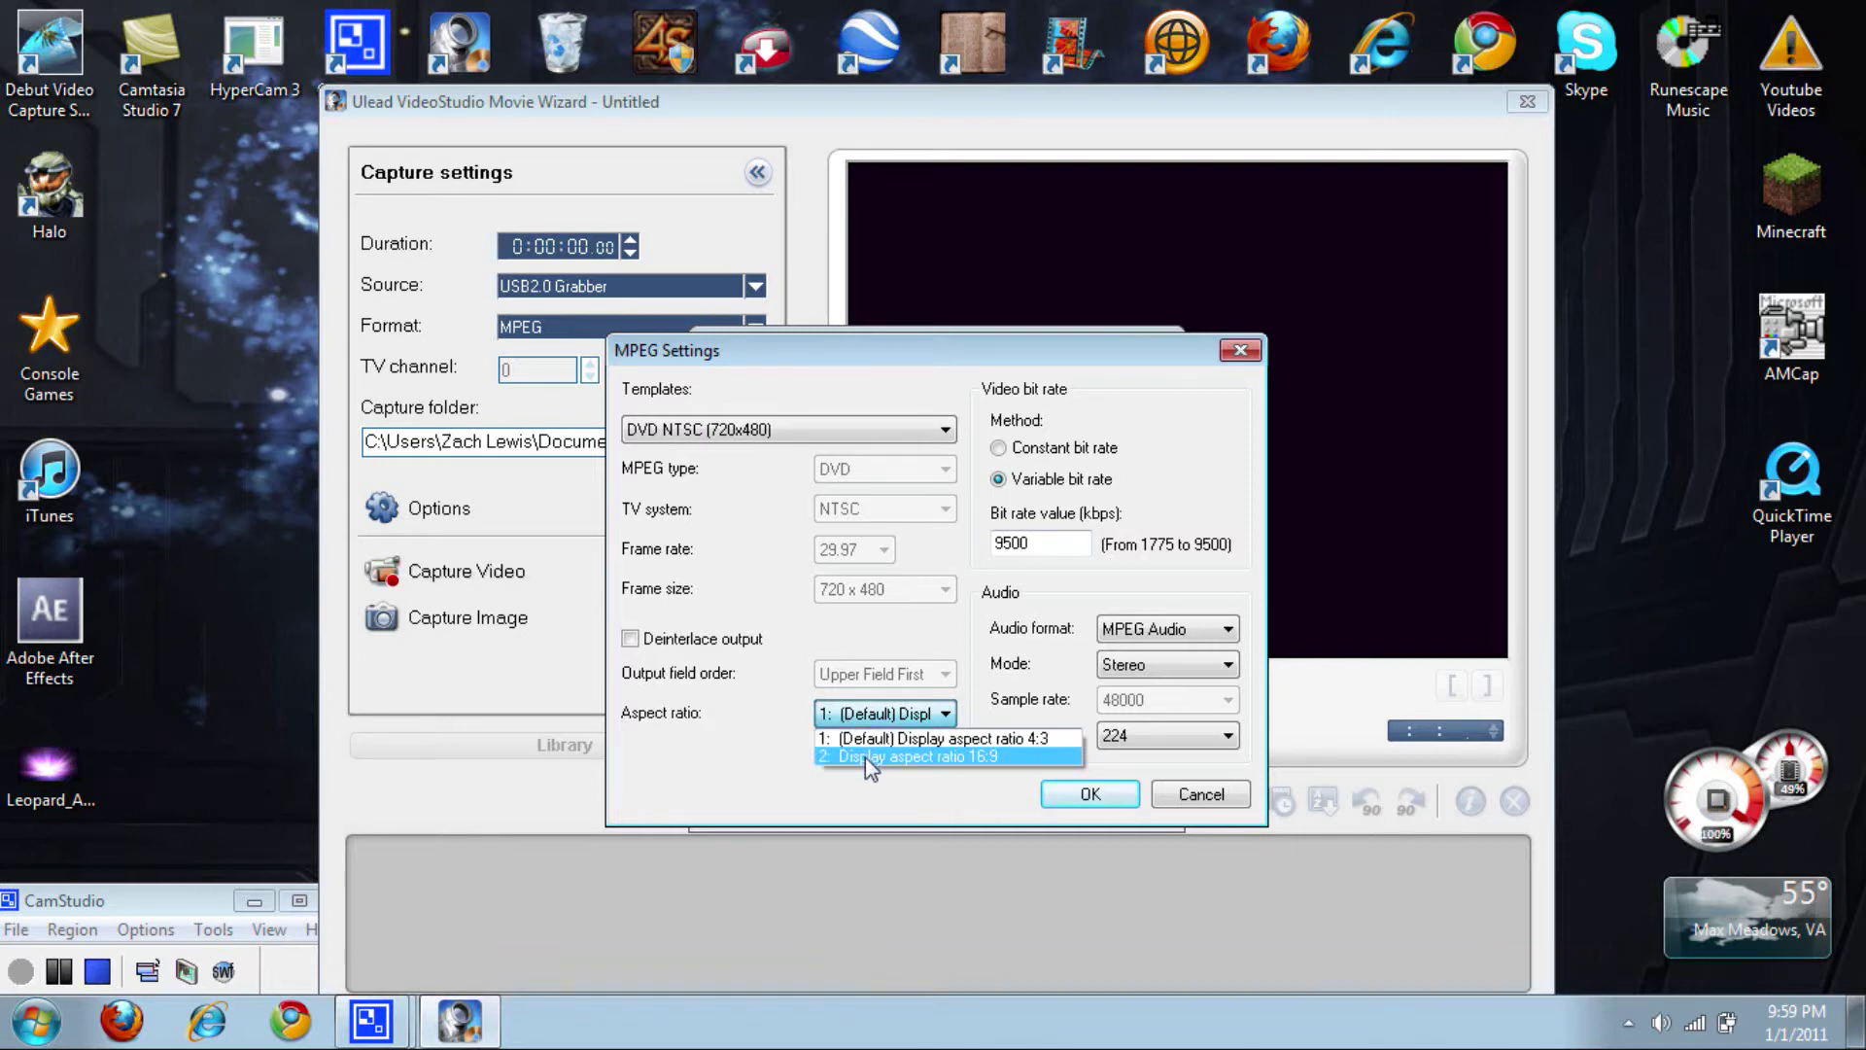
click(865, 756)
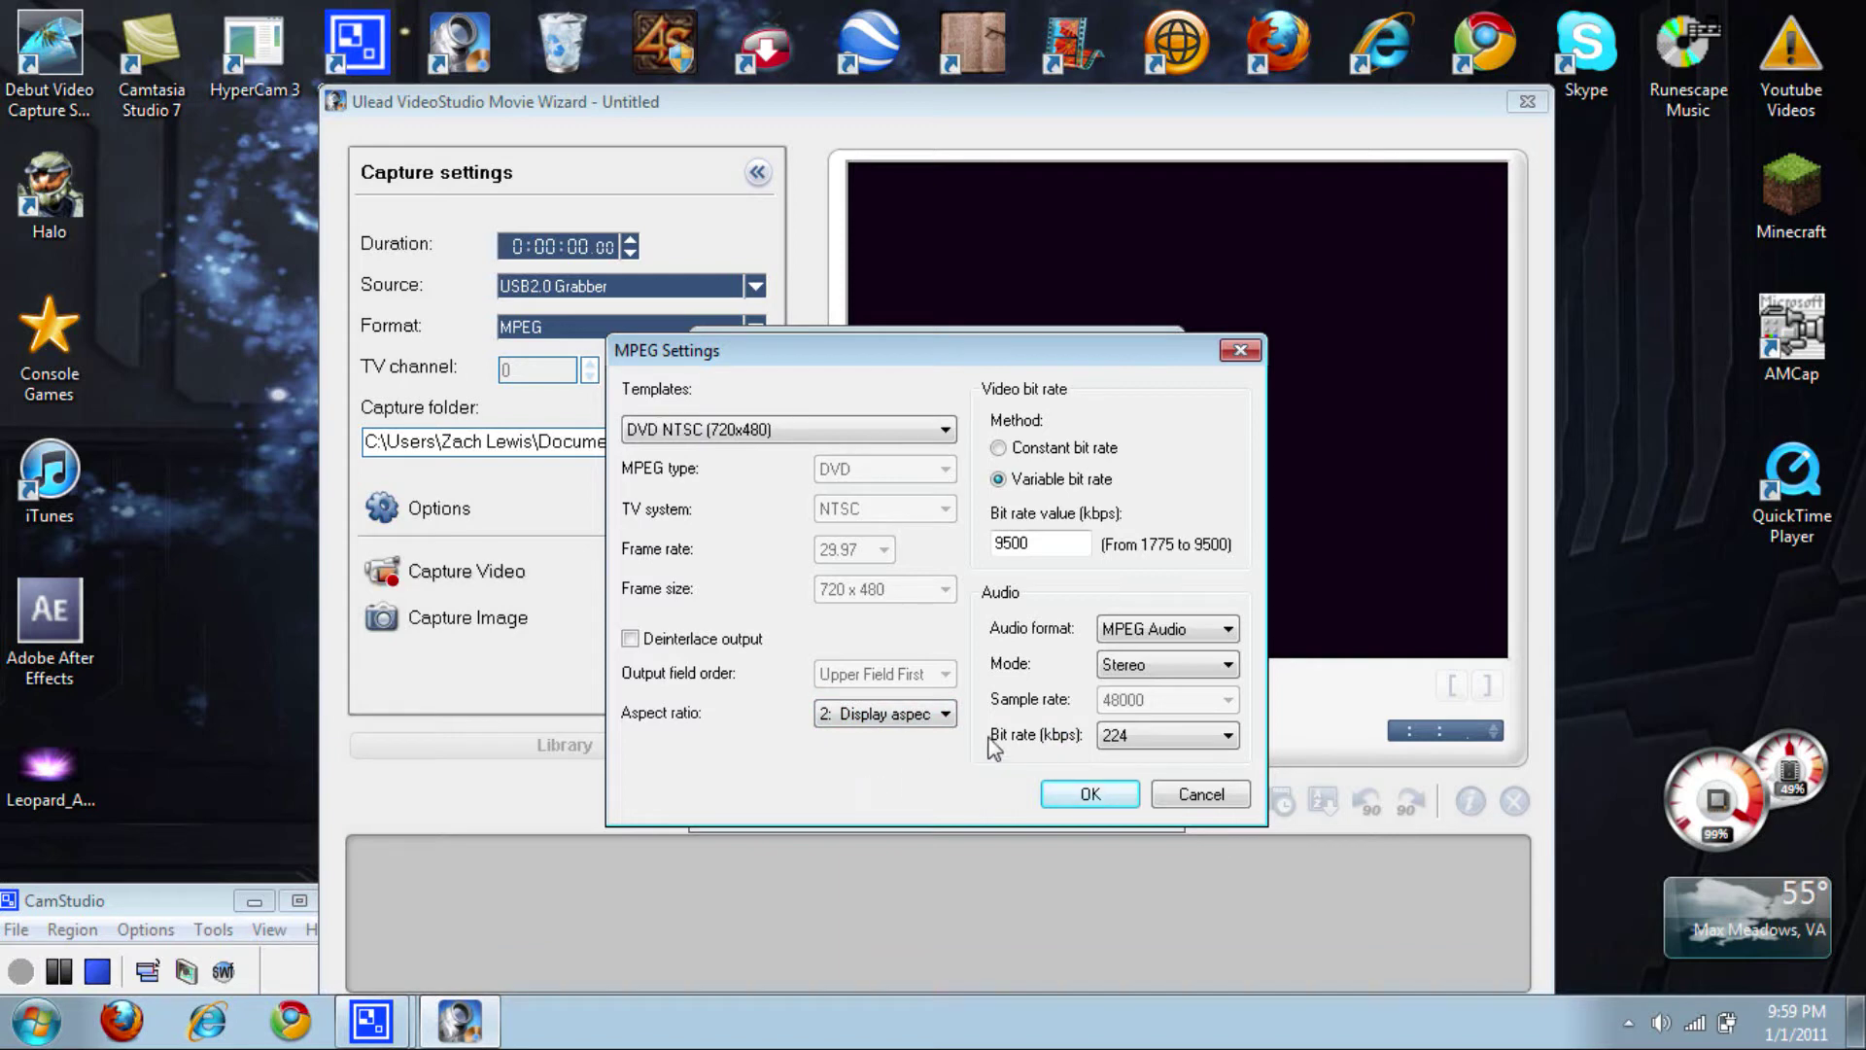
key(Tab)
click(1128, 739)
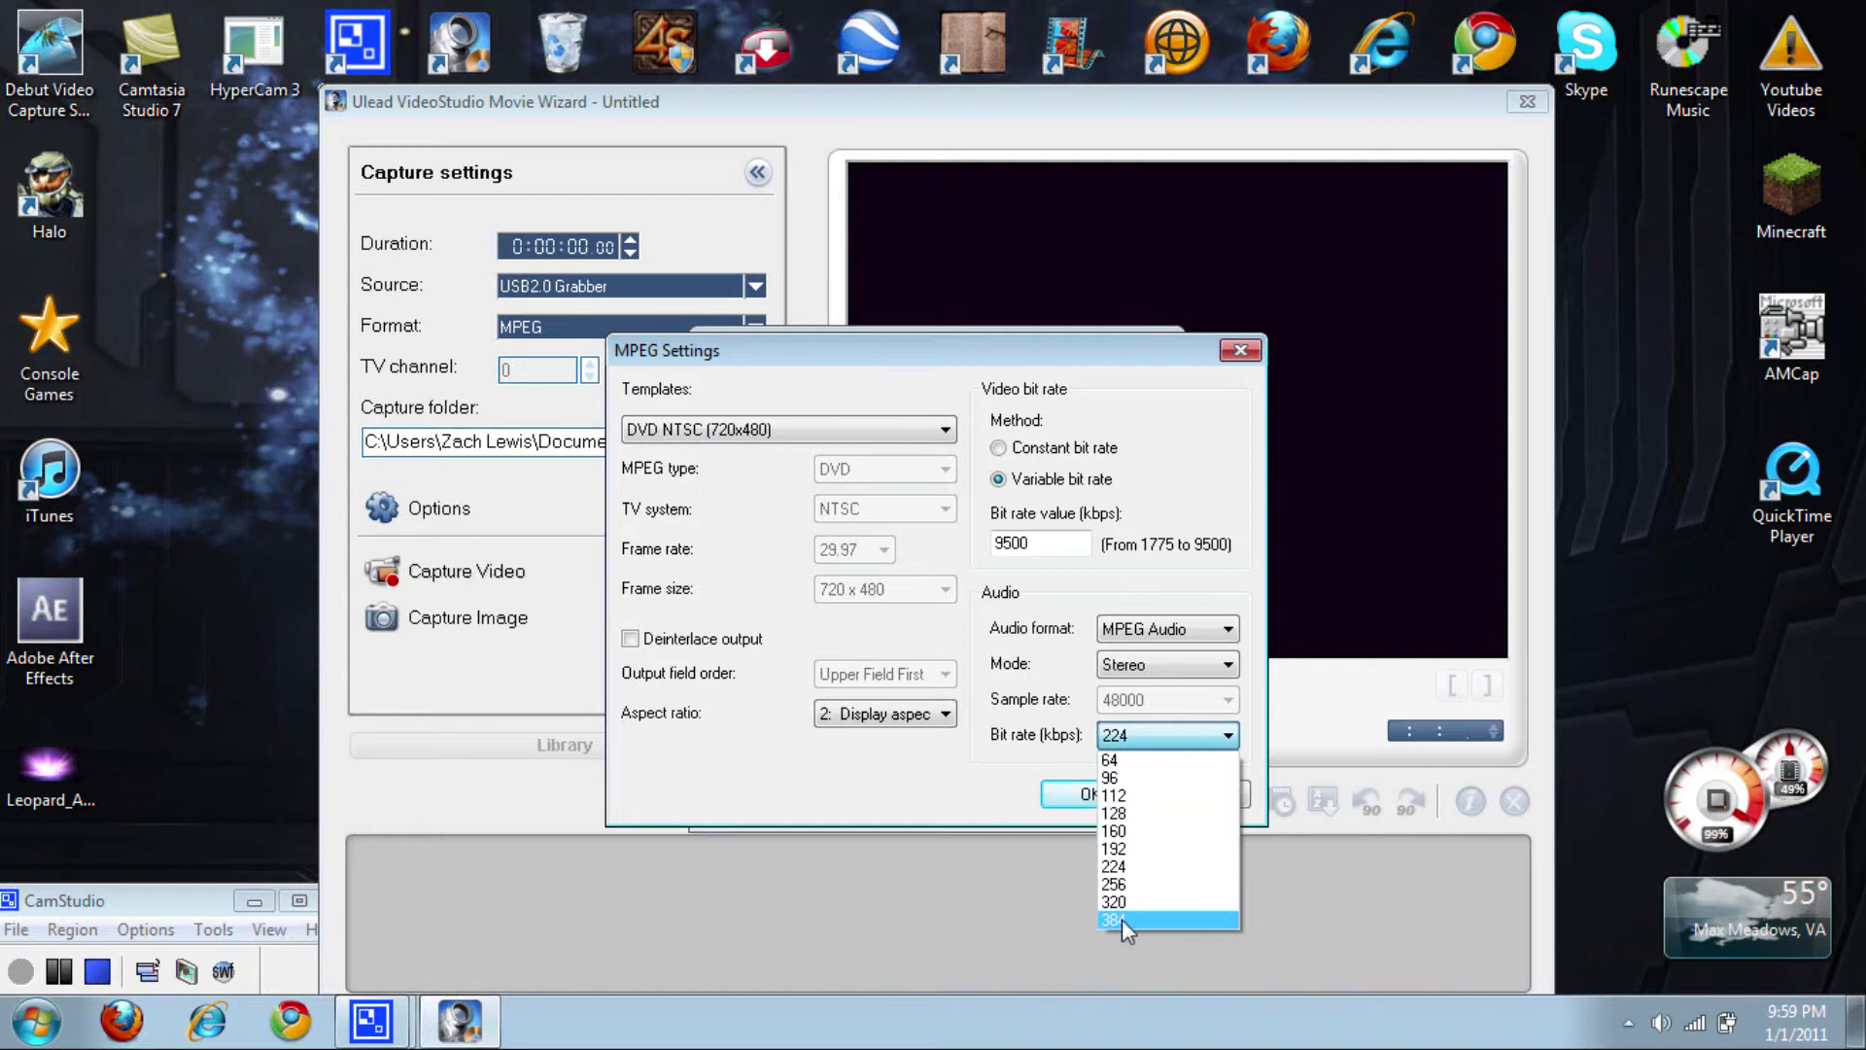
click(1121, 919)
click(1077, 793)
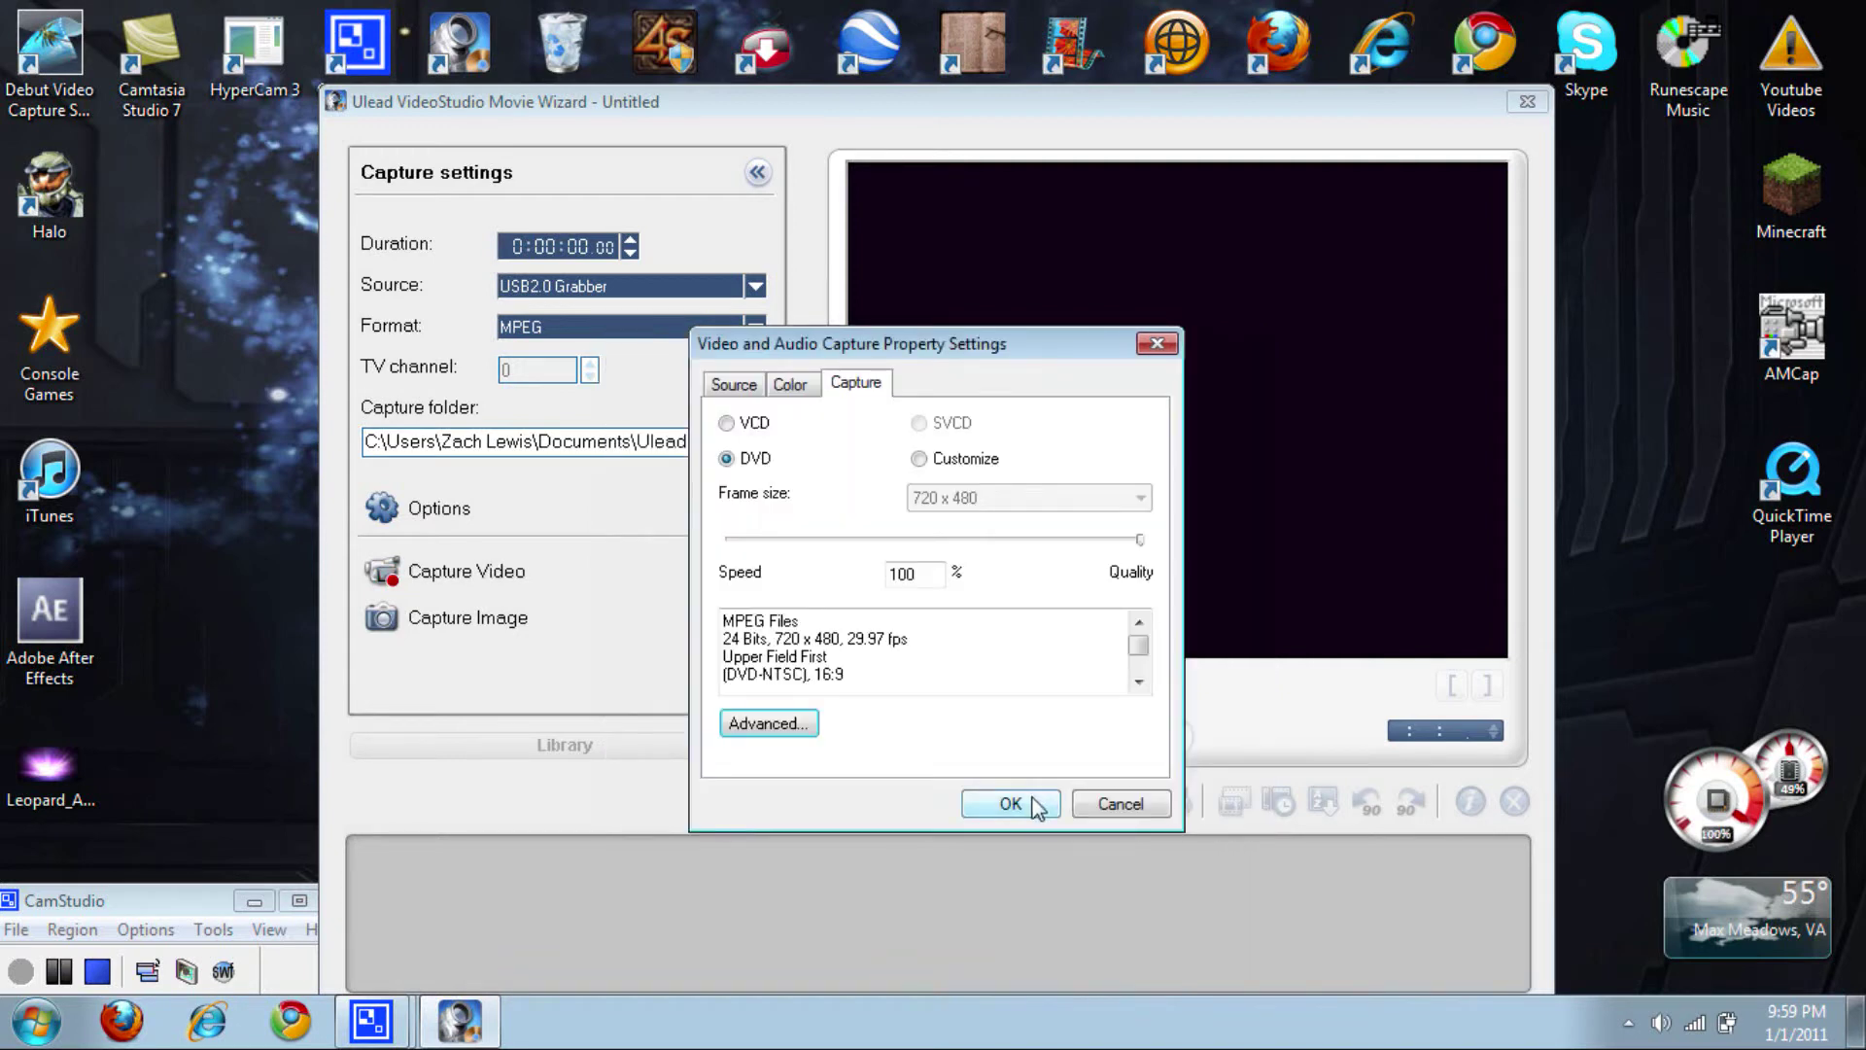
- Apply the DVD capture properties and start Capture Video, which stops with an unexpected error
click(1033, 799)
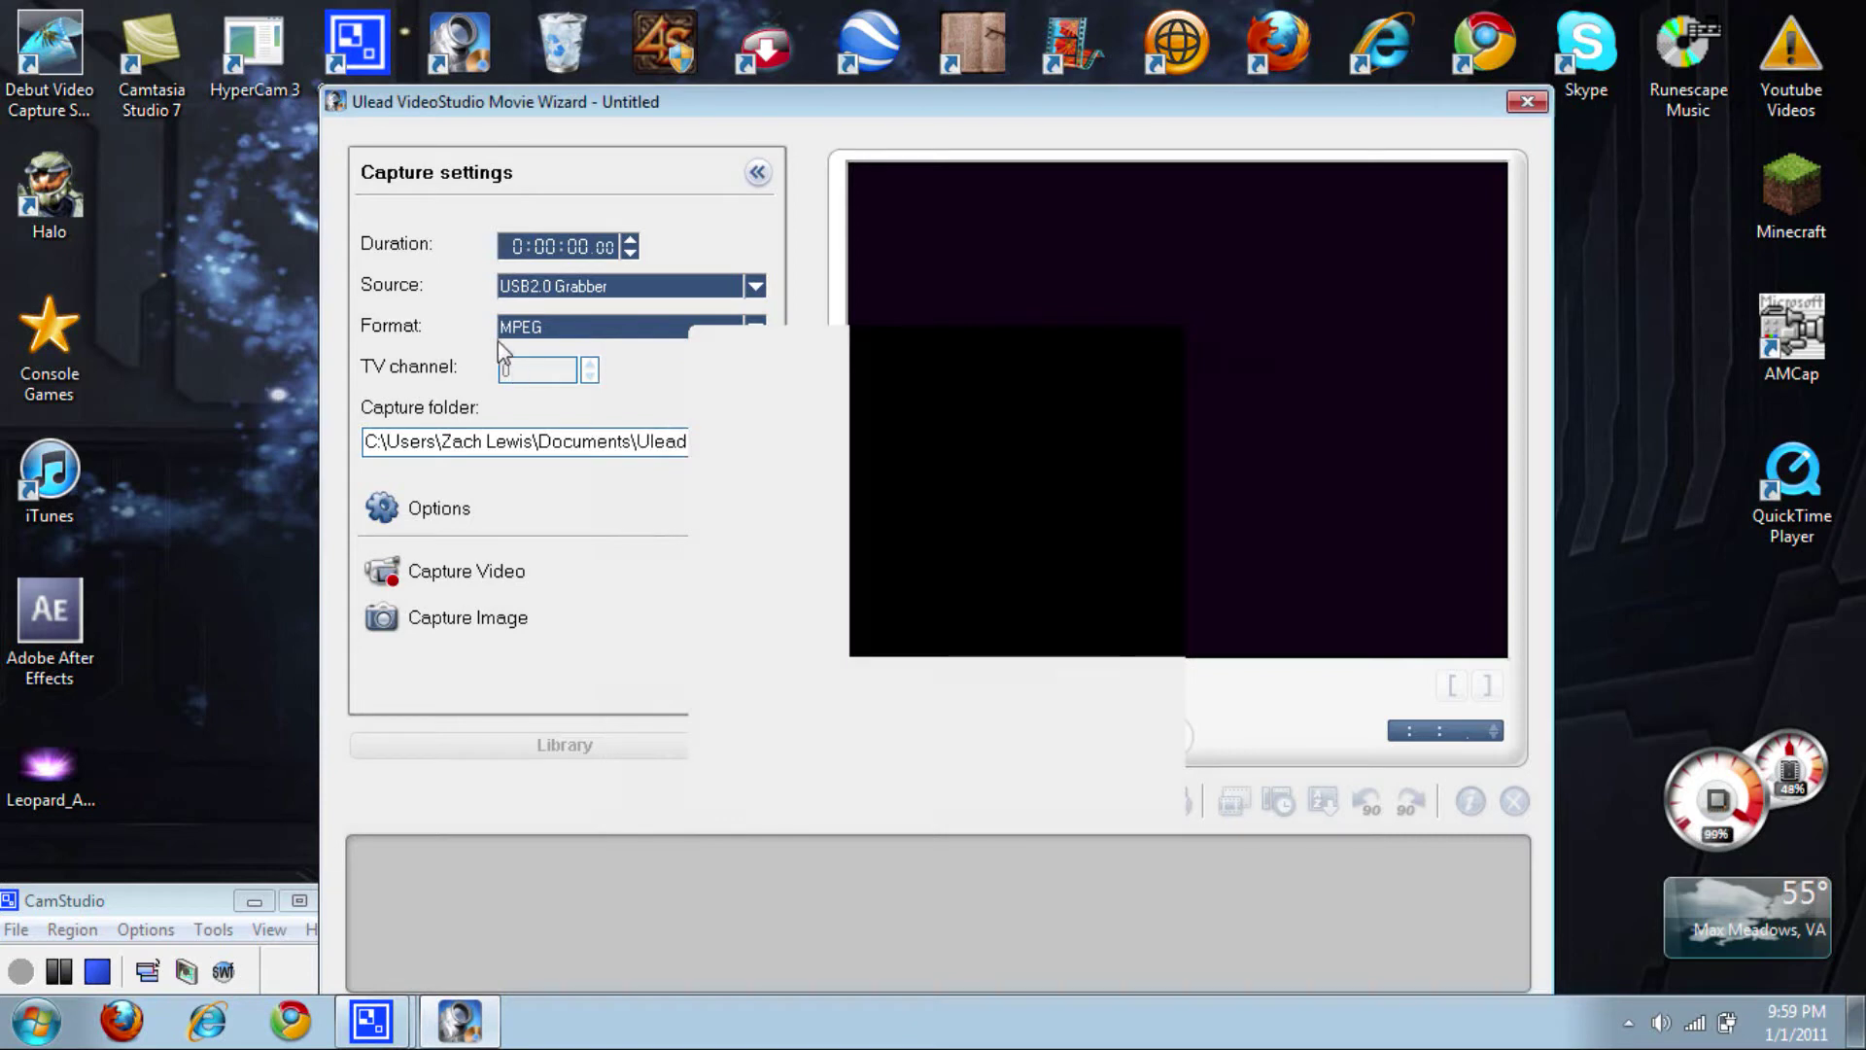
scroll(542, 333, up, 1)
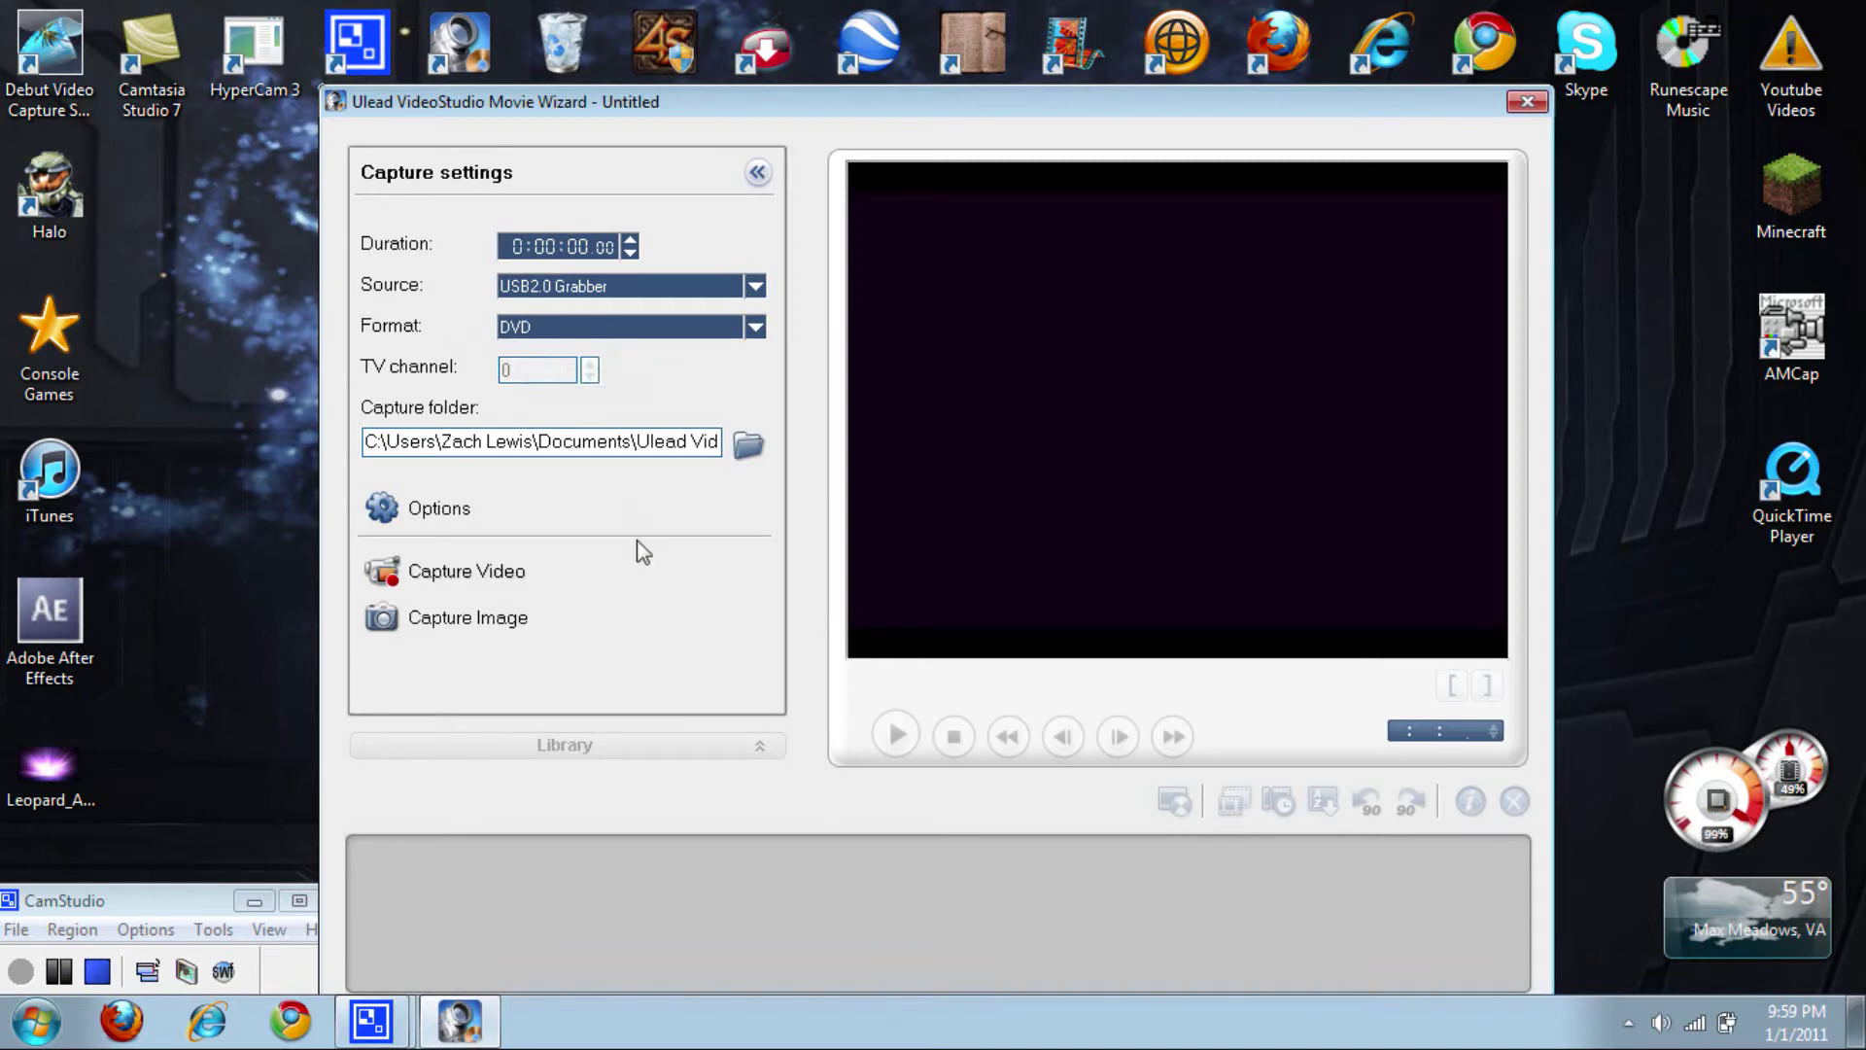
click(516, 579)
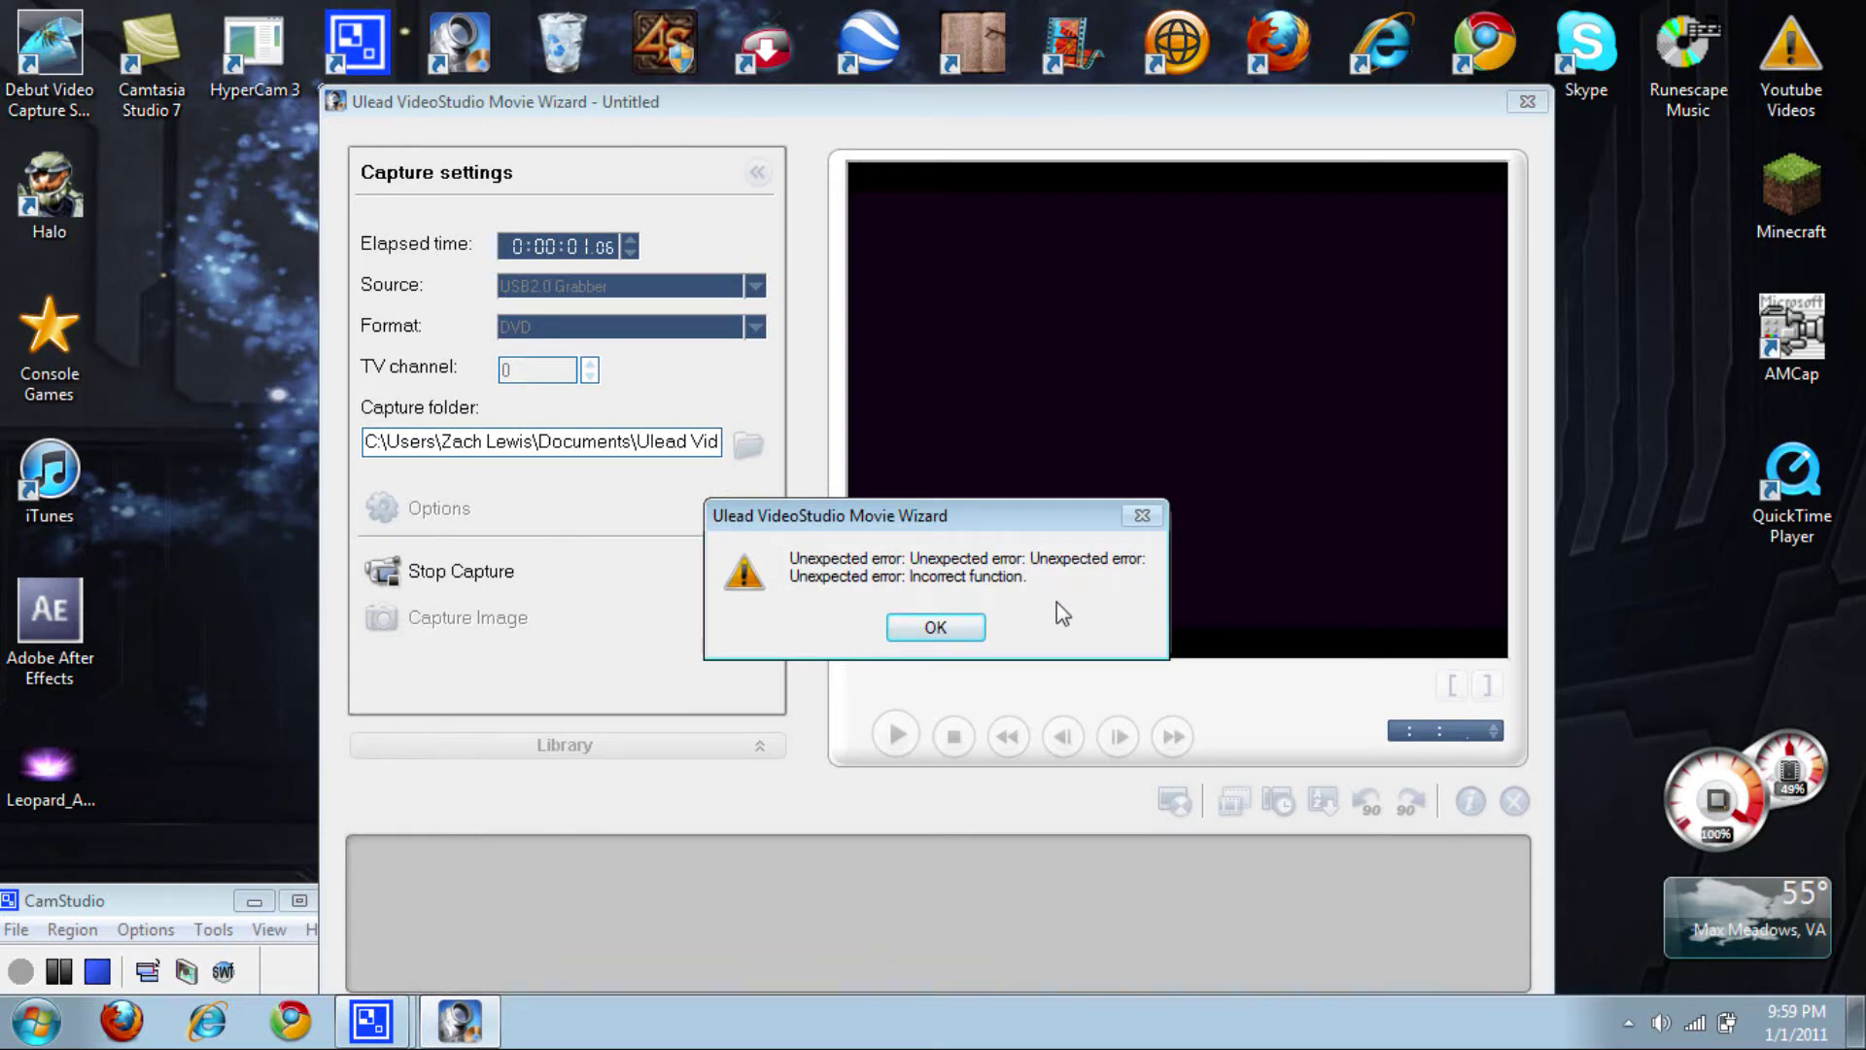
- Dismiss the error dialogs, capture the second clip UVS110101-002.MPG, and raise the window to show Next/Close
click(956, 627)
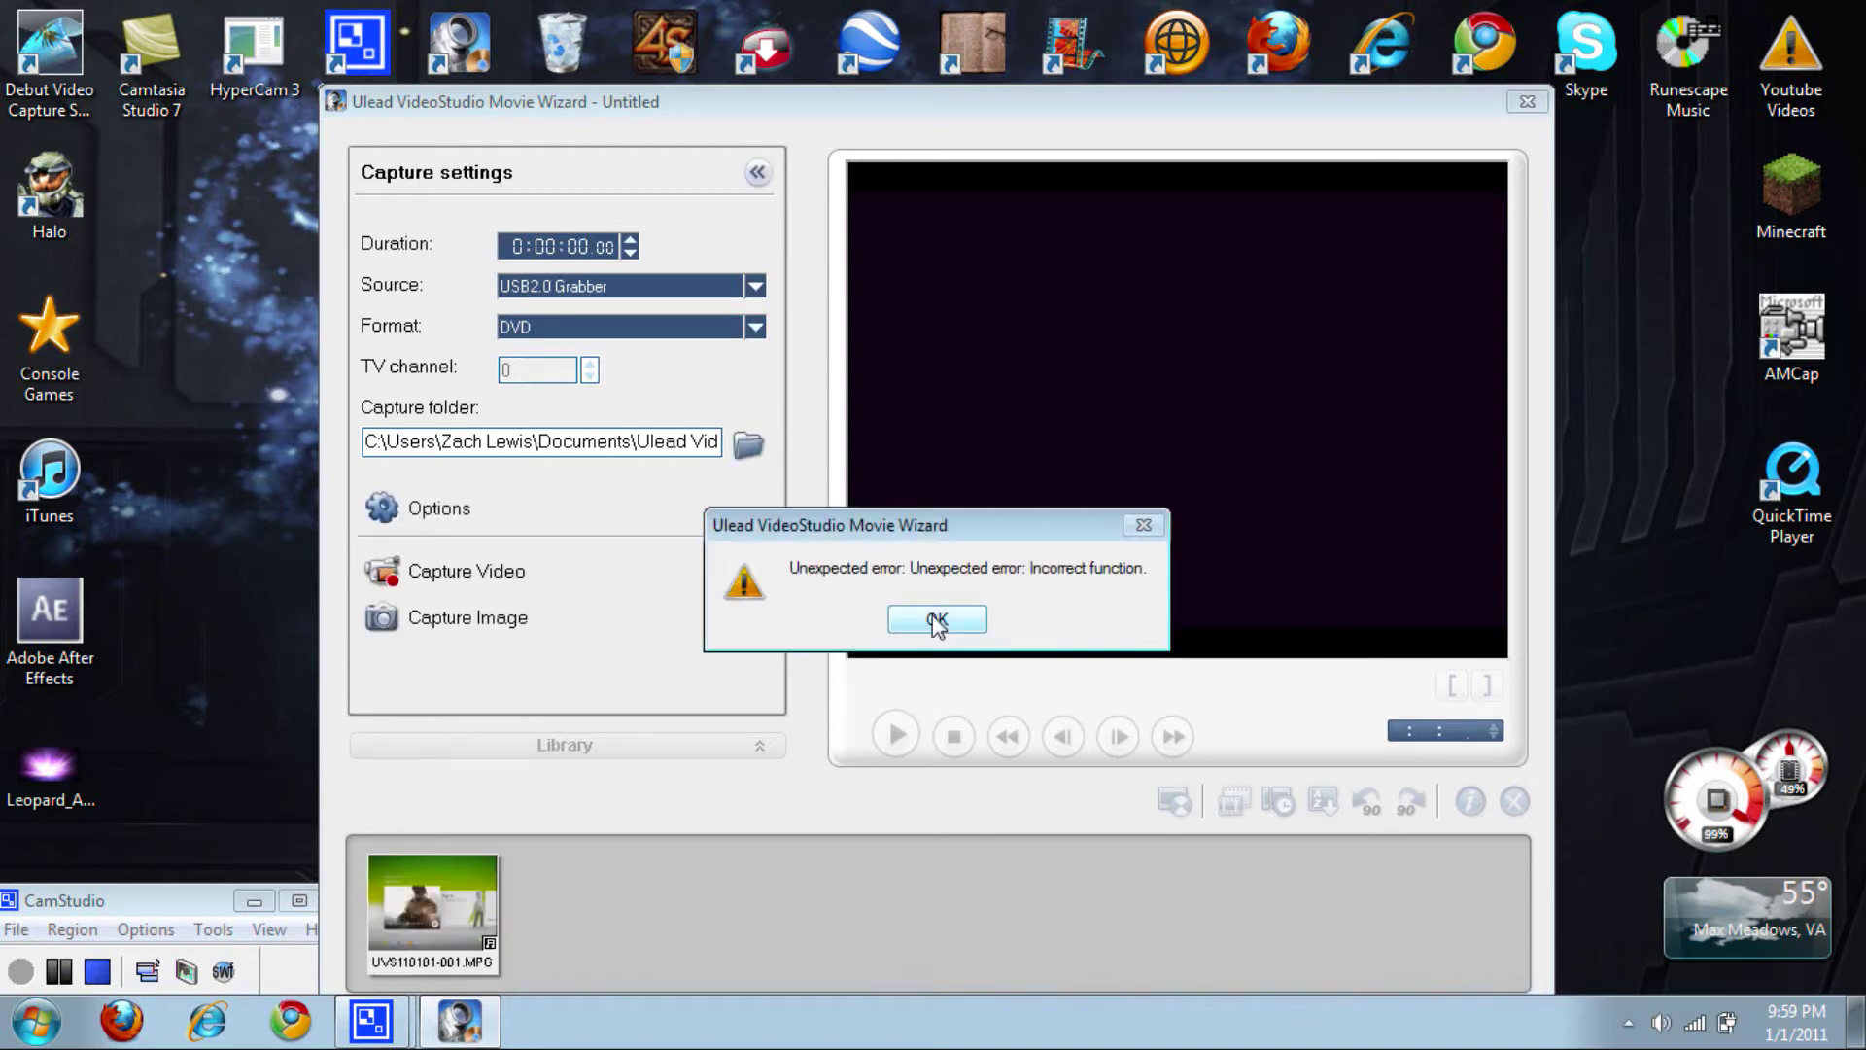
click(937, 620)
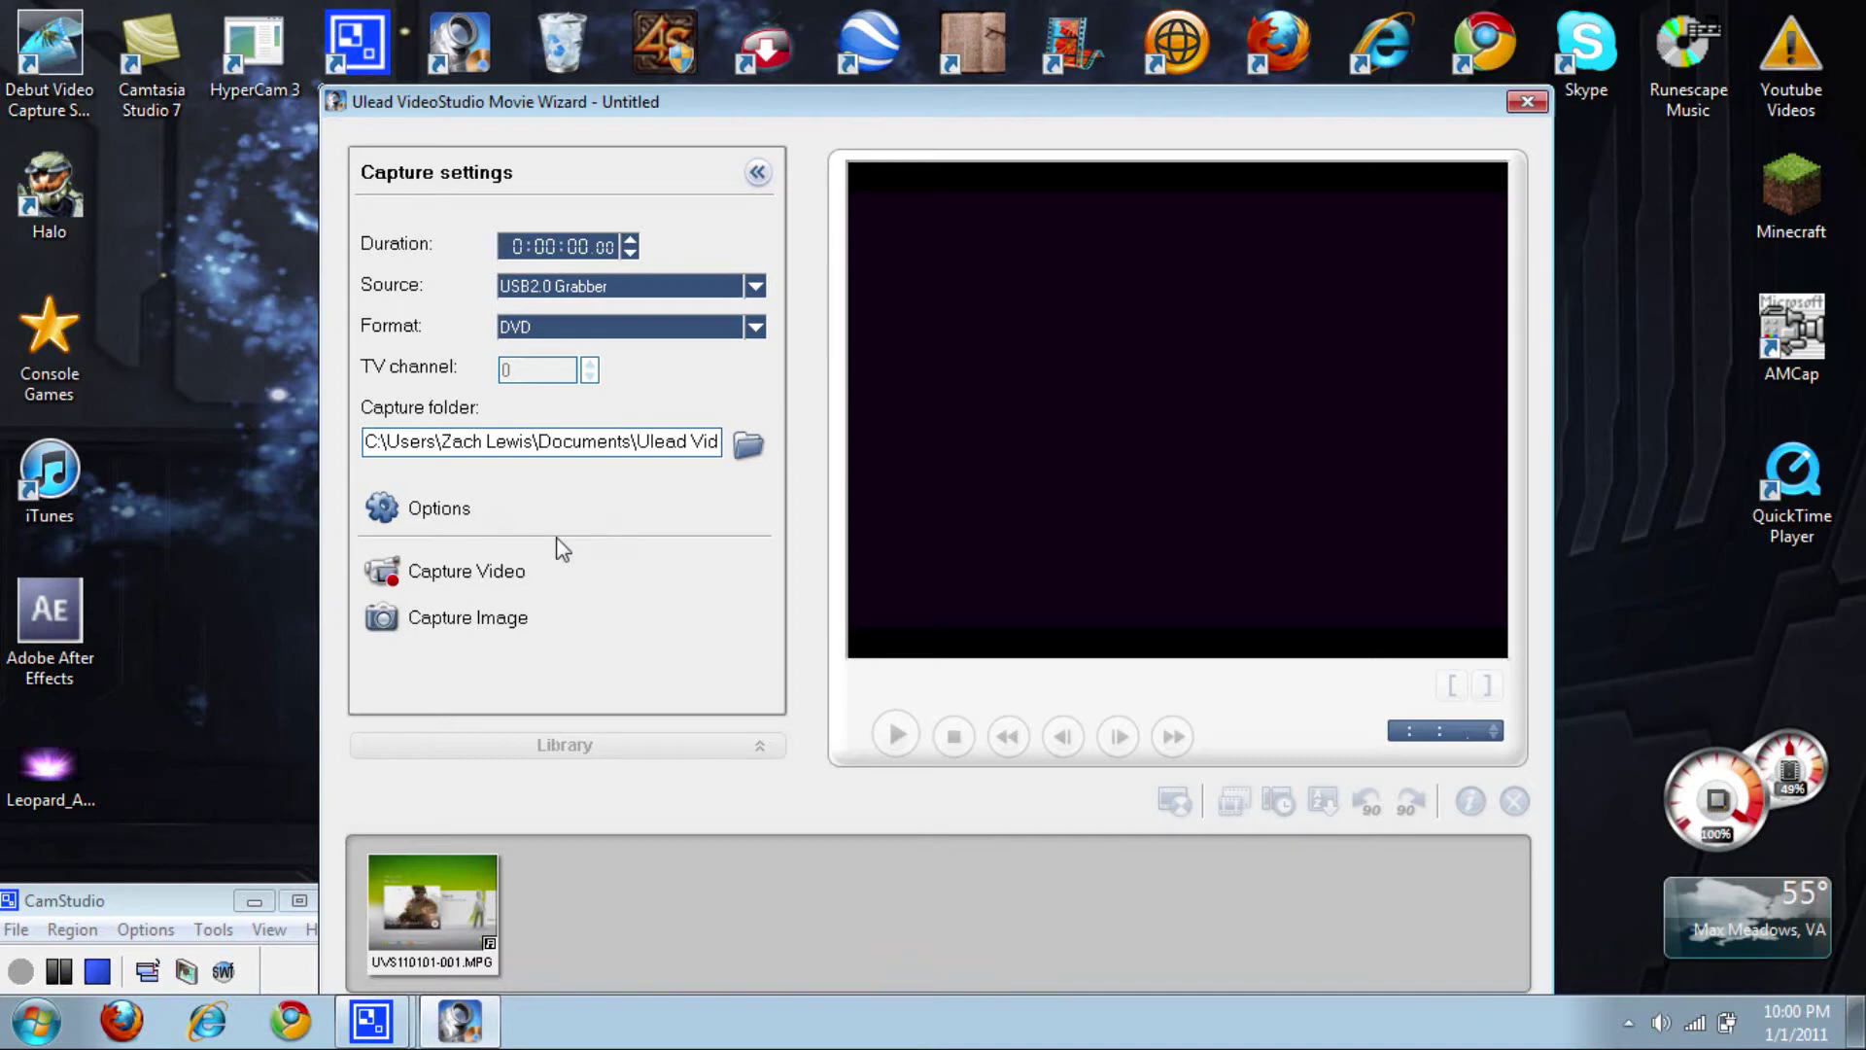
click(508, 577)
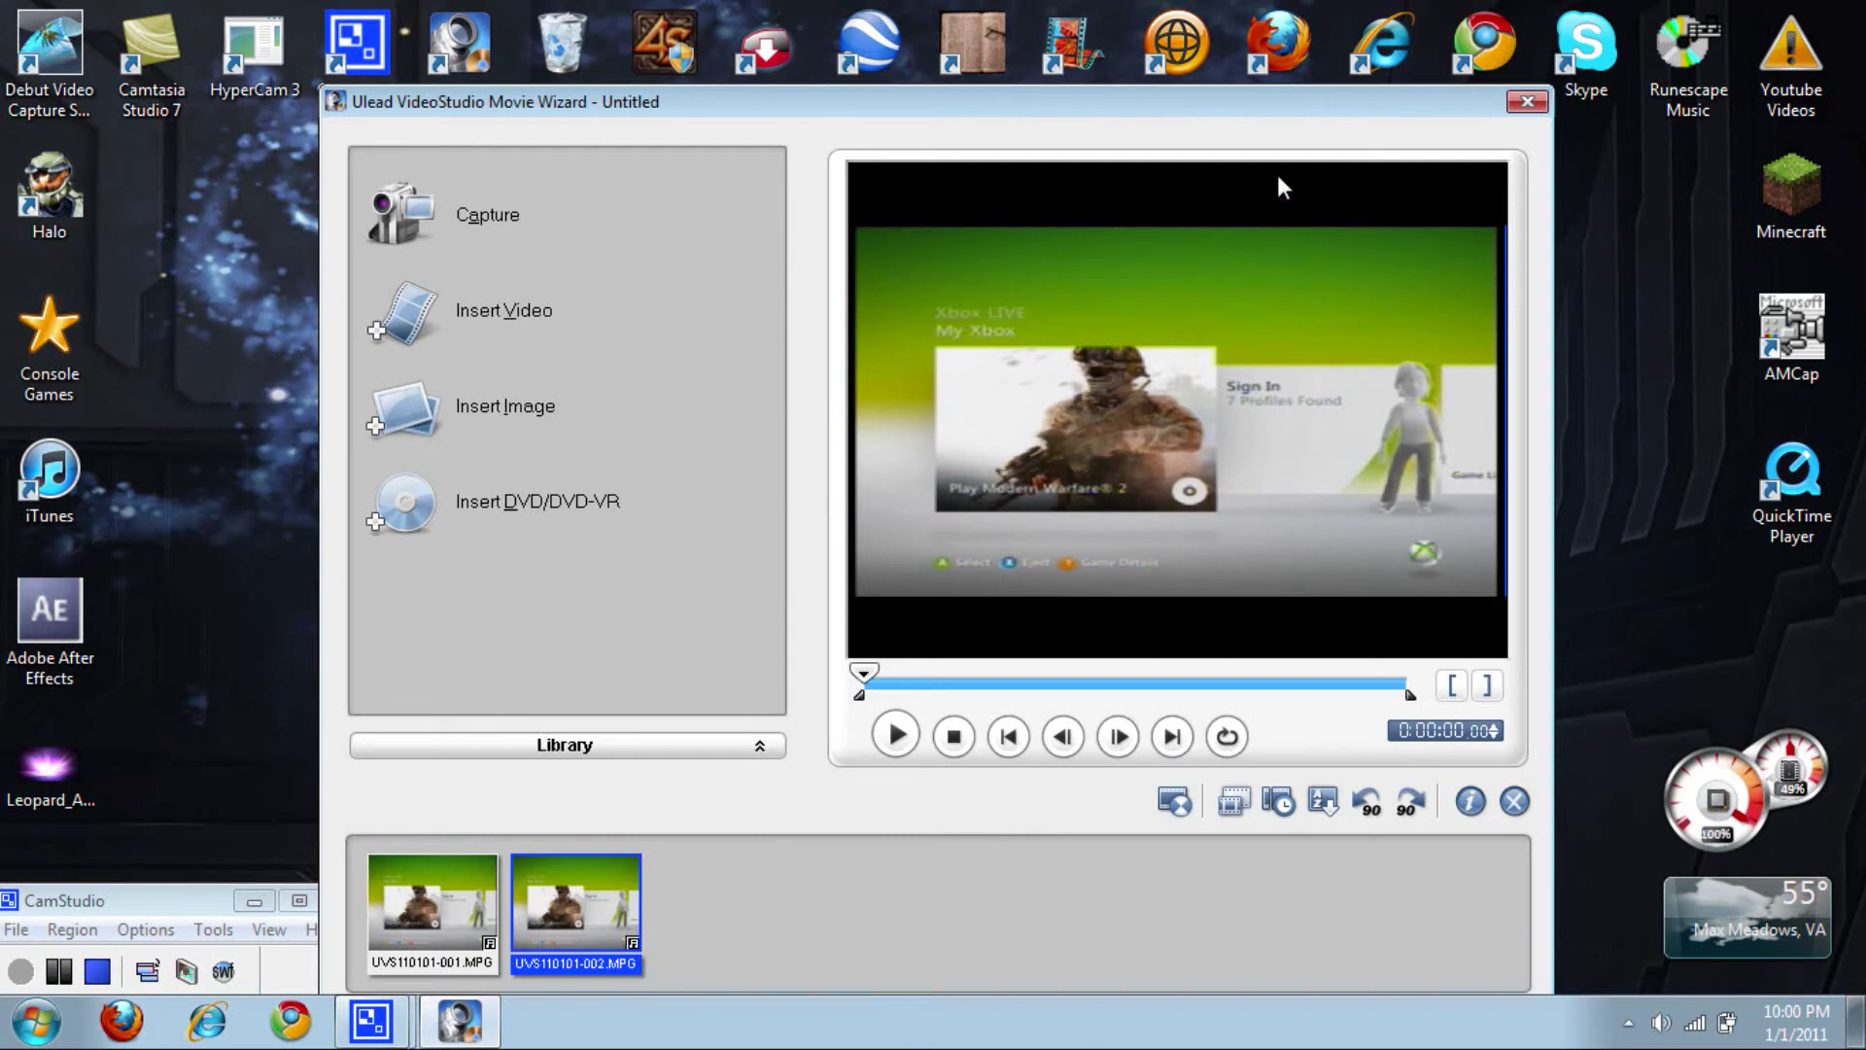
drag(1252, 117, 1236, 34)
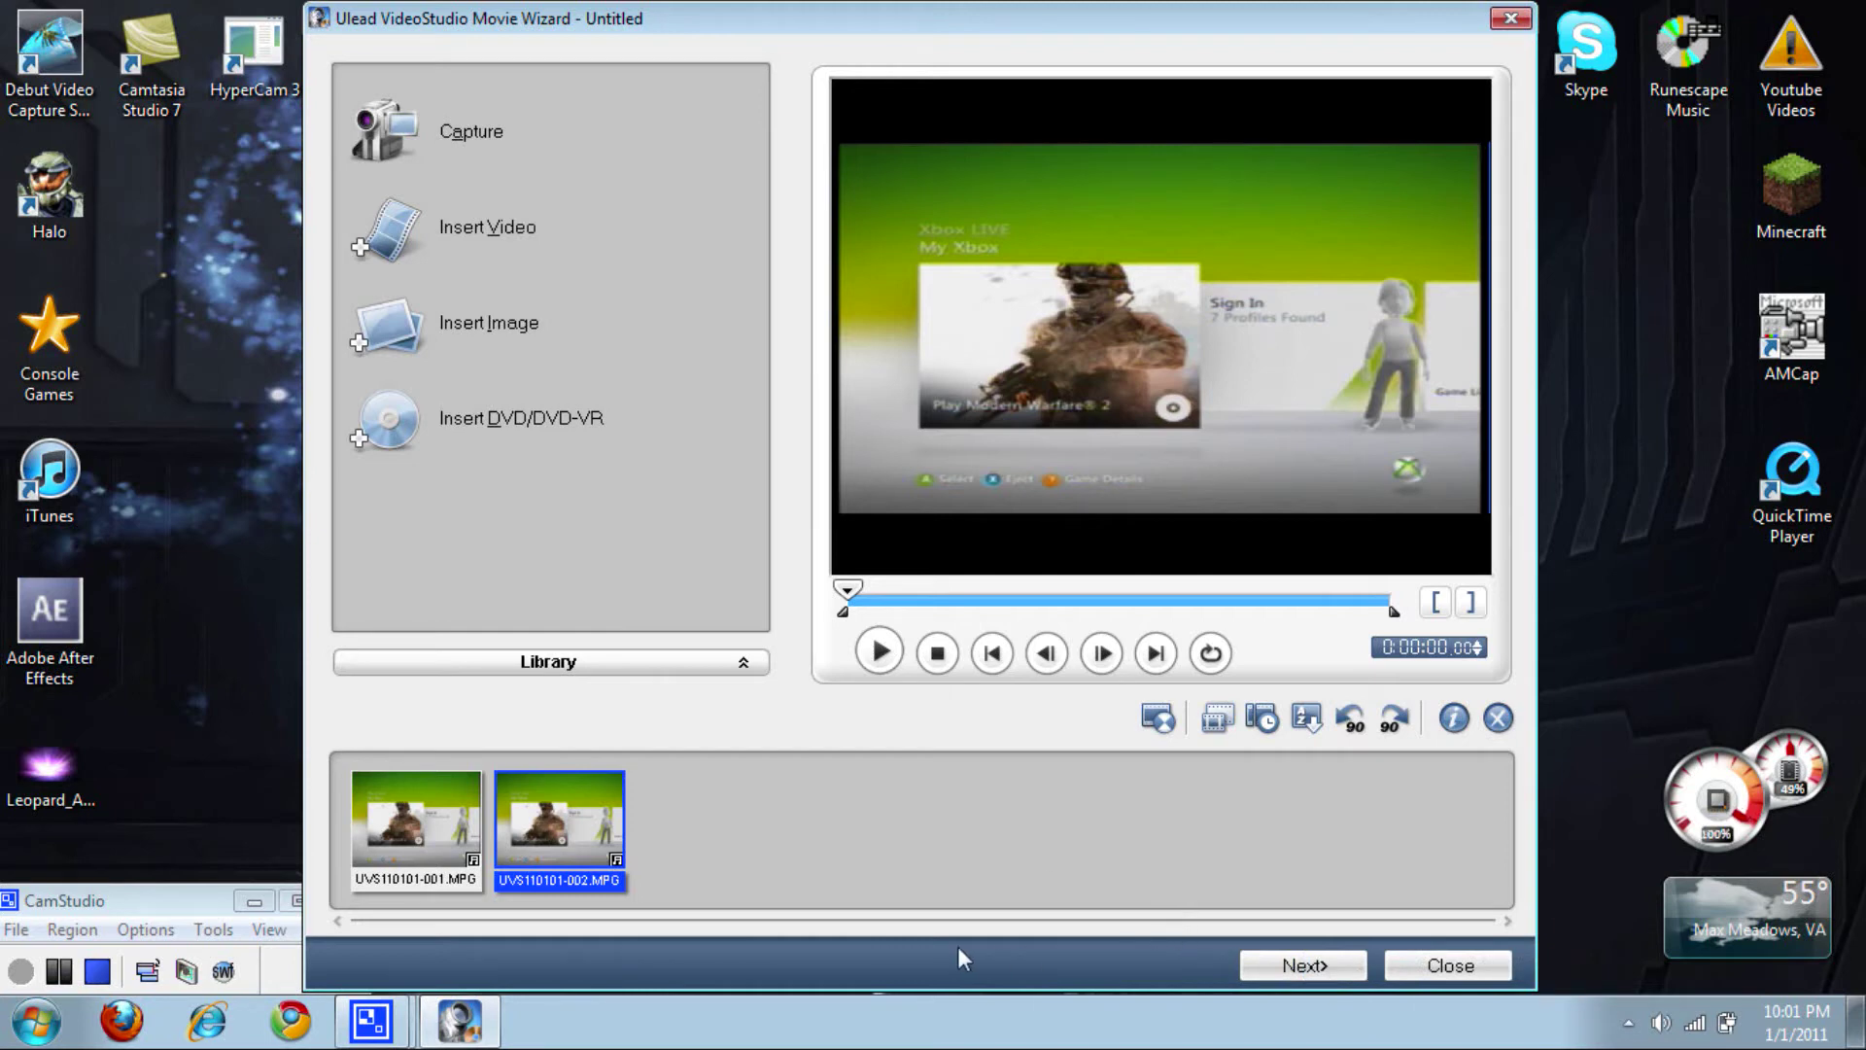
- Exit the Movie Wizard and select UVS110101-002 in Documents > Ulead VideoStudio SE > 10.0
click(1466, 976)
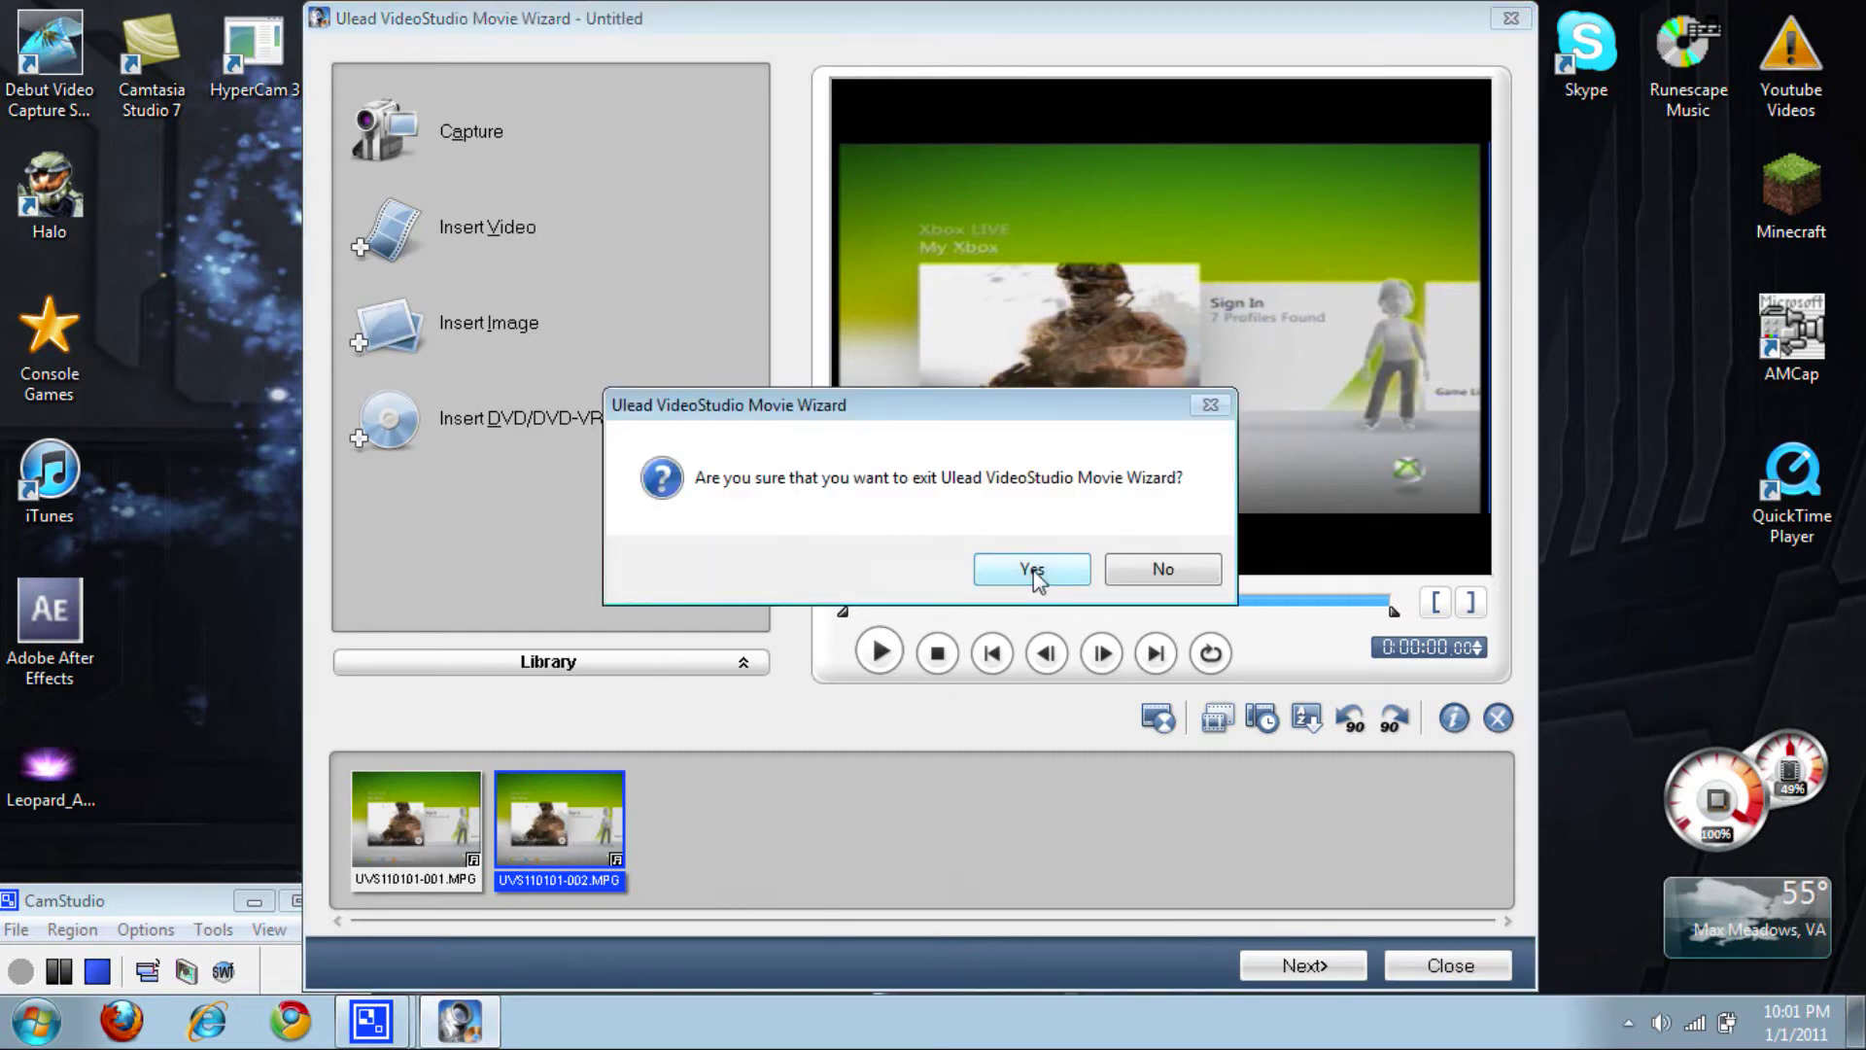
click(1033, 572)
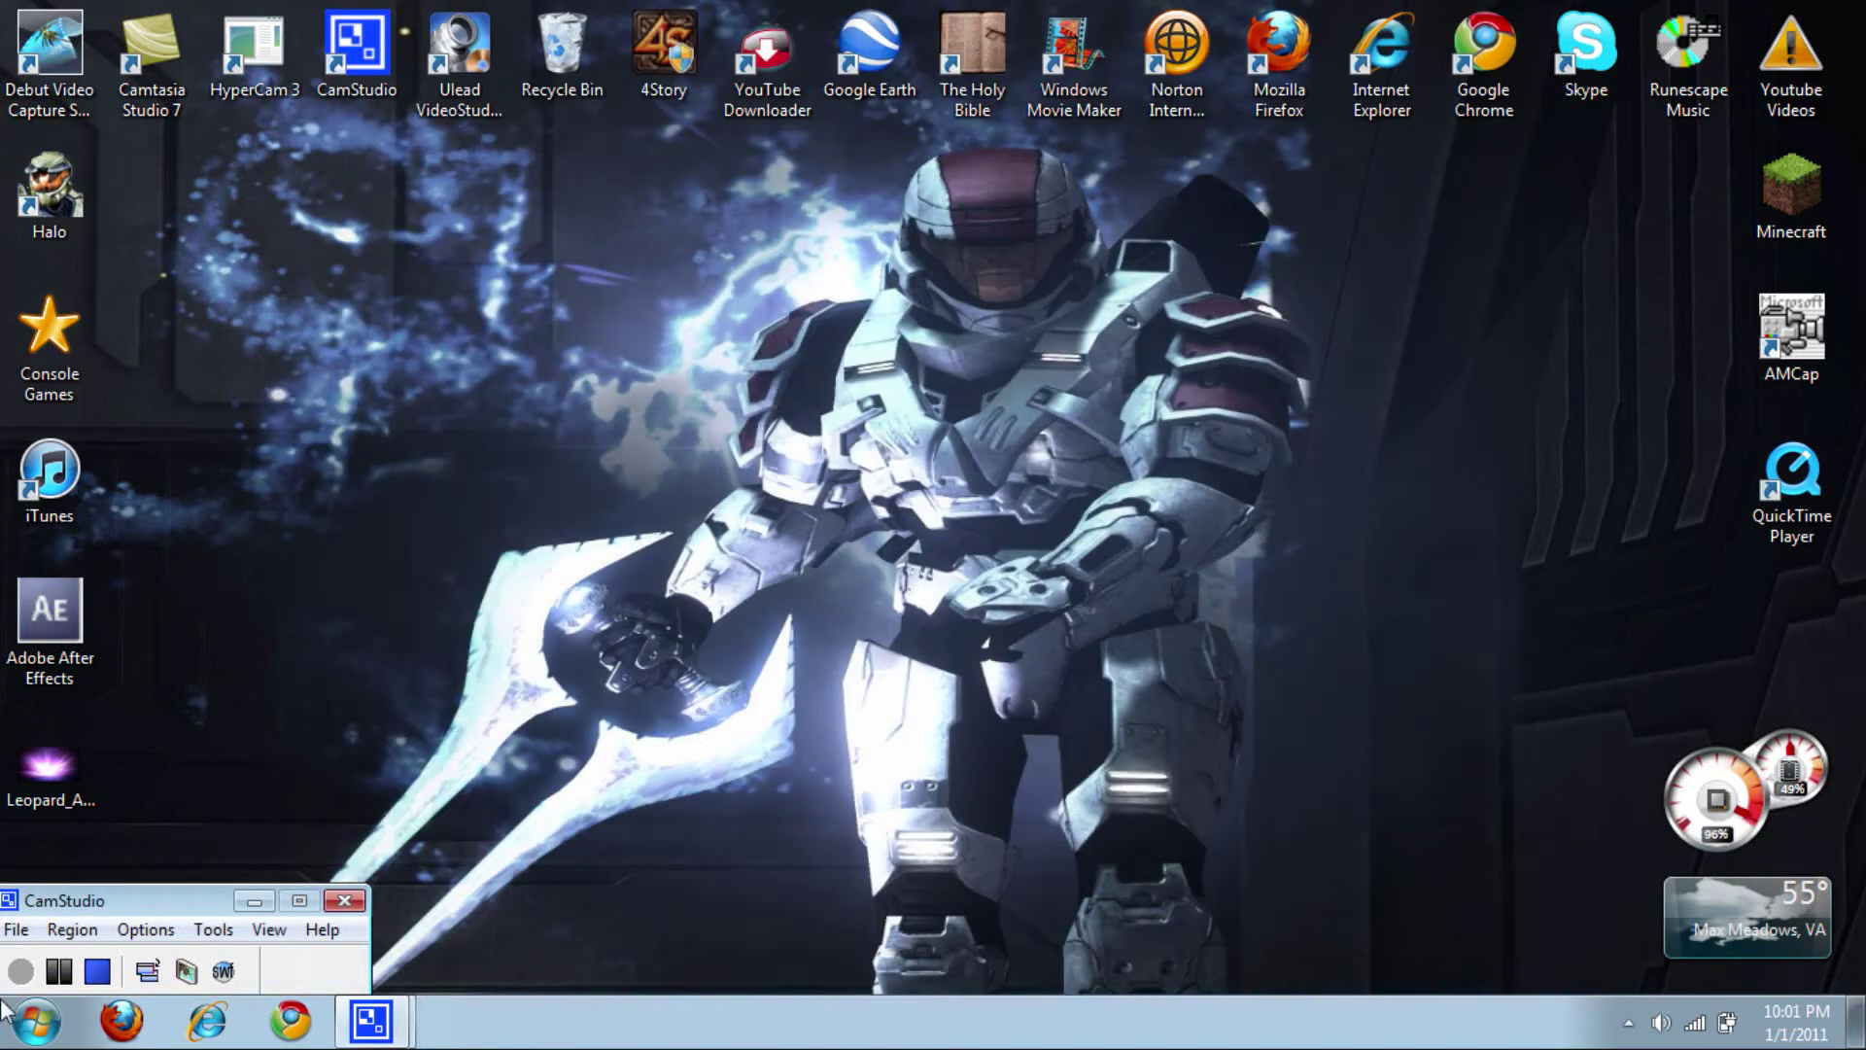
click(31, 1021)
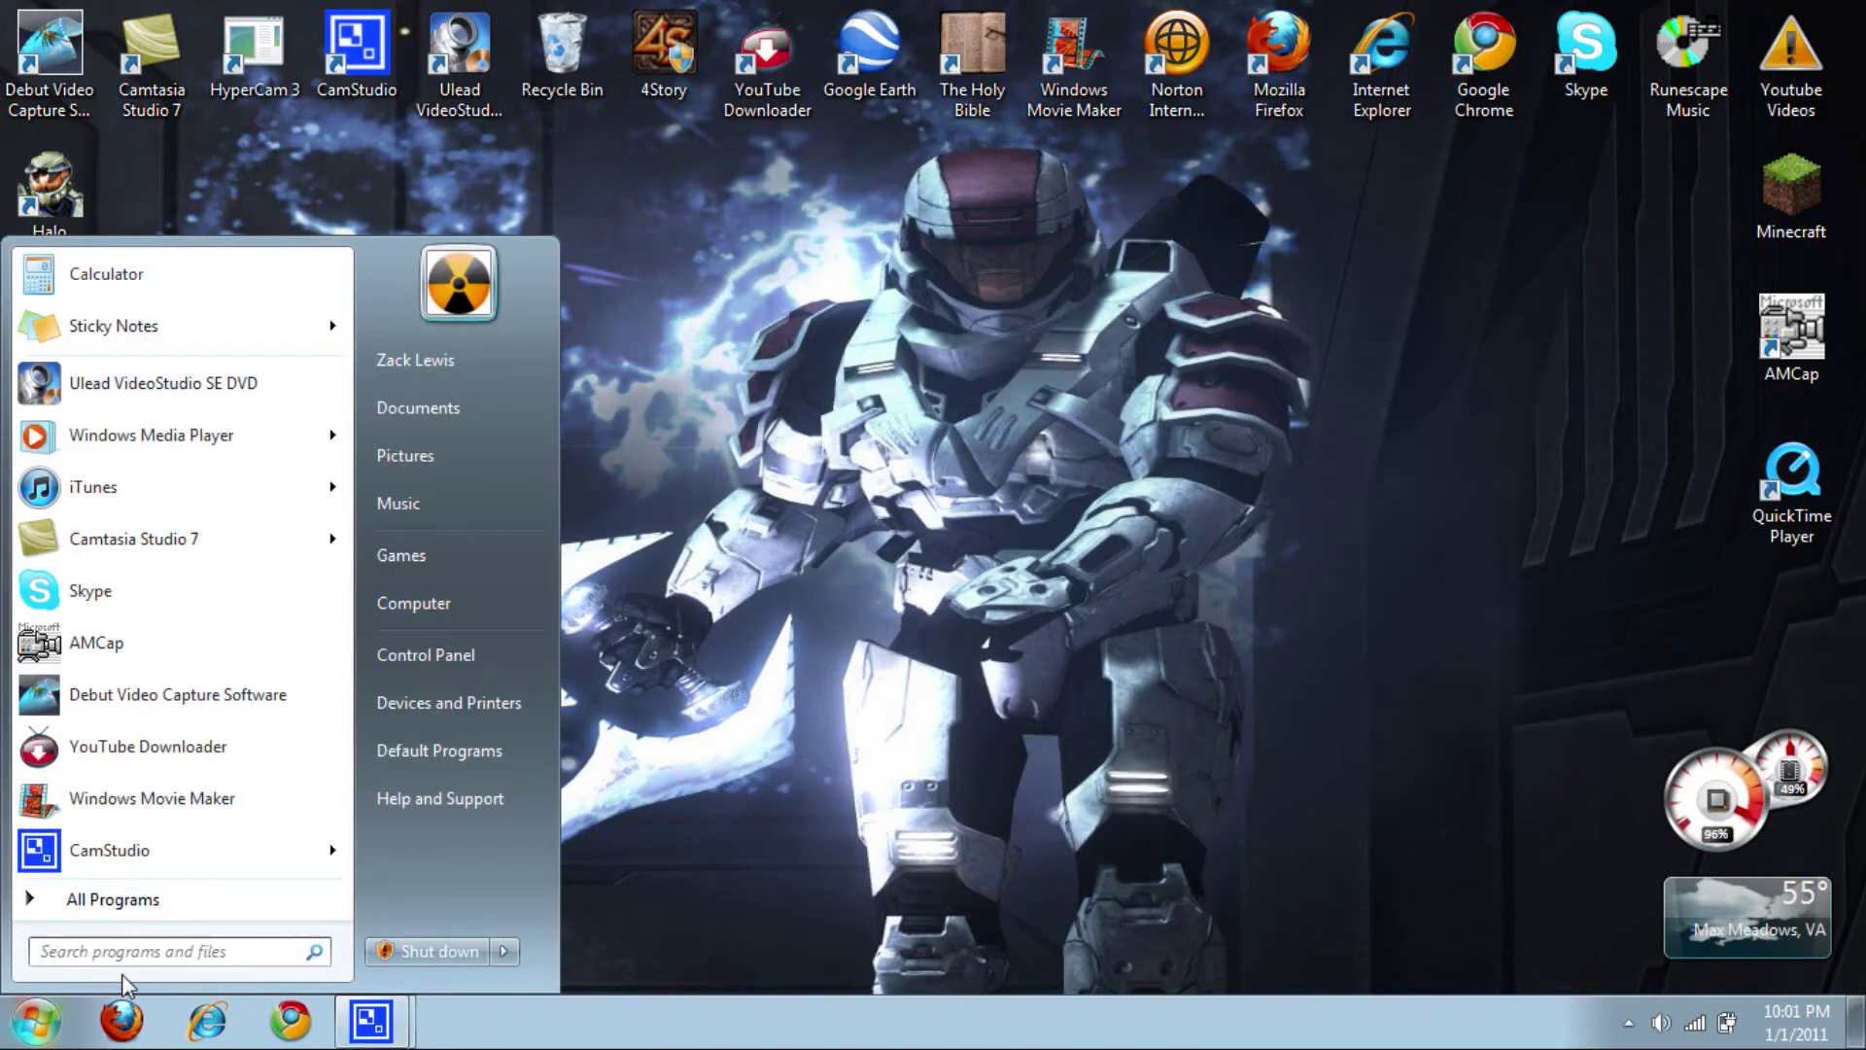
text(ulead)
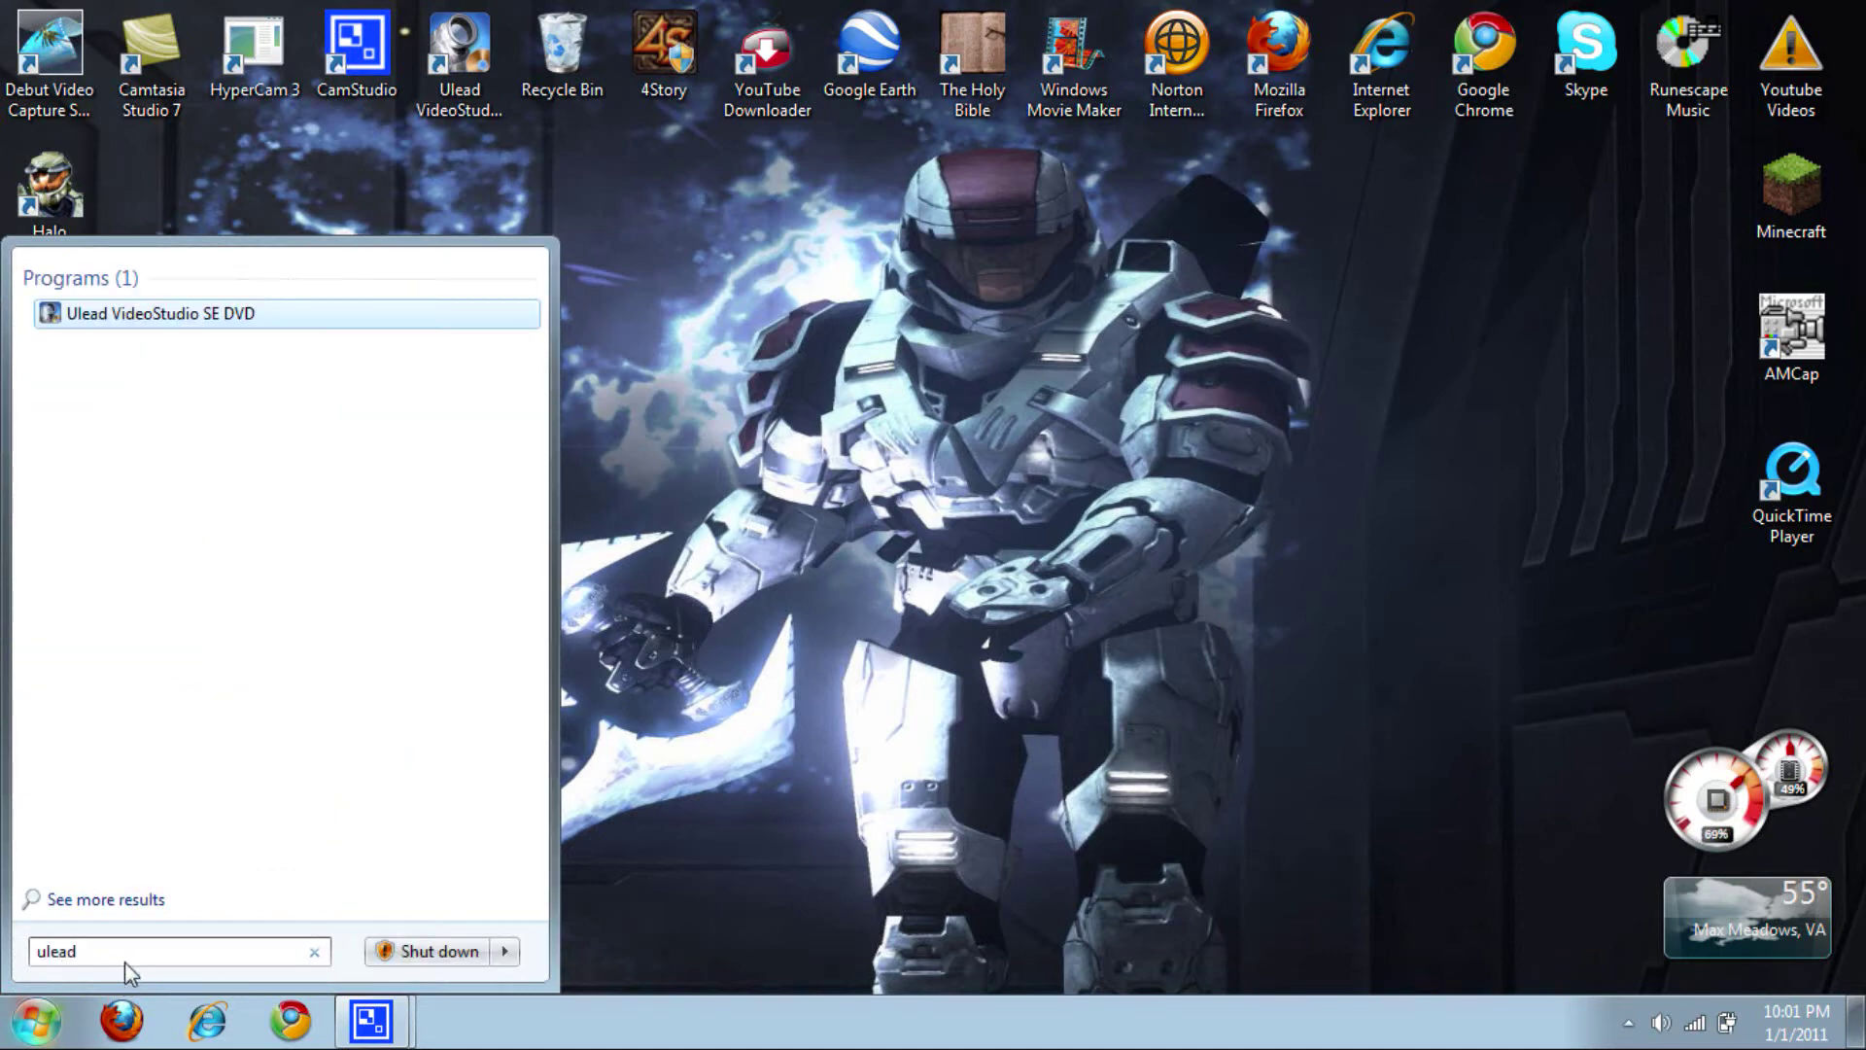
key(BackSpace)
key(BackSpace)
key(BackSpace)
key(BackSpace)
key(BackSpace)
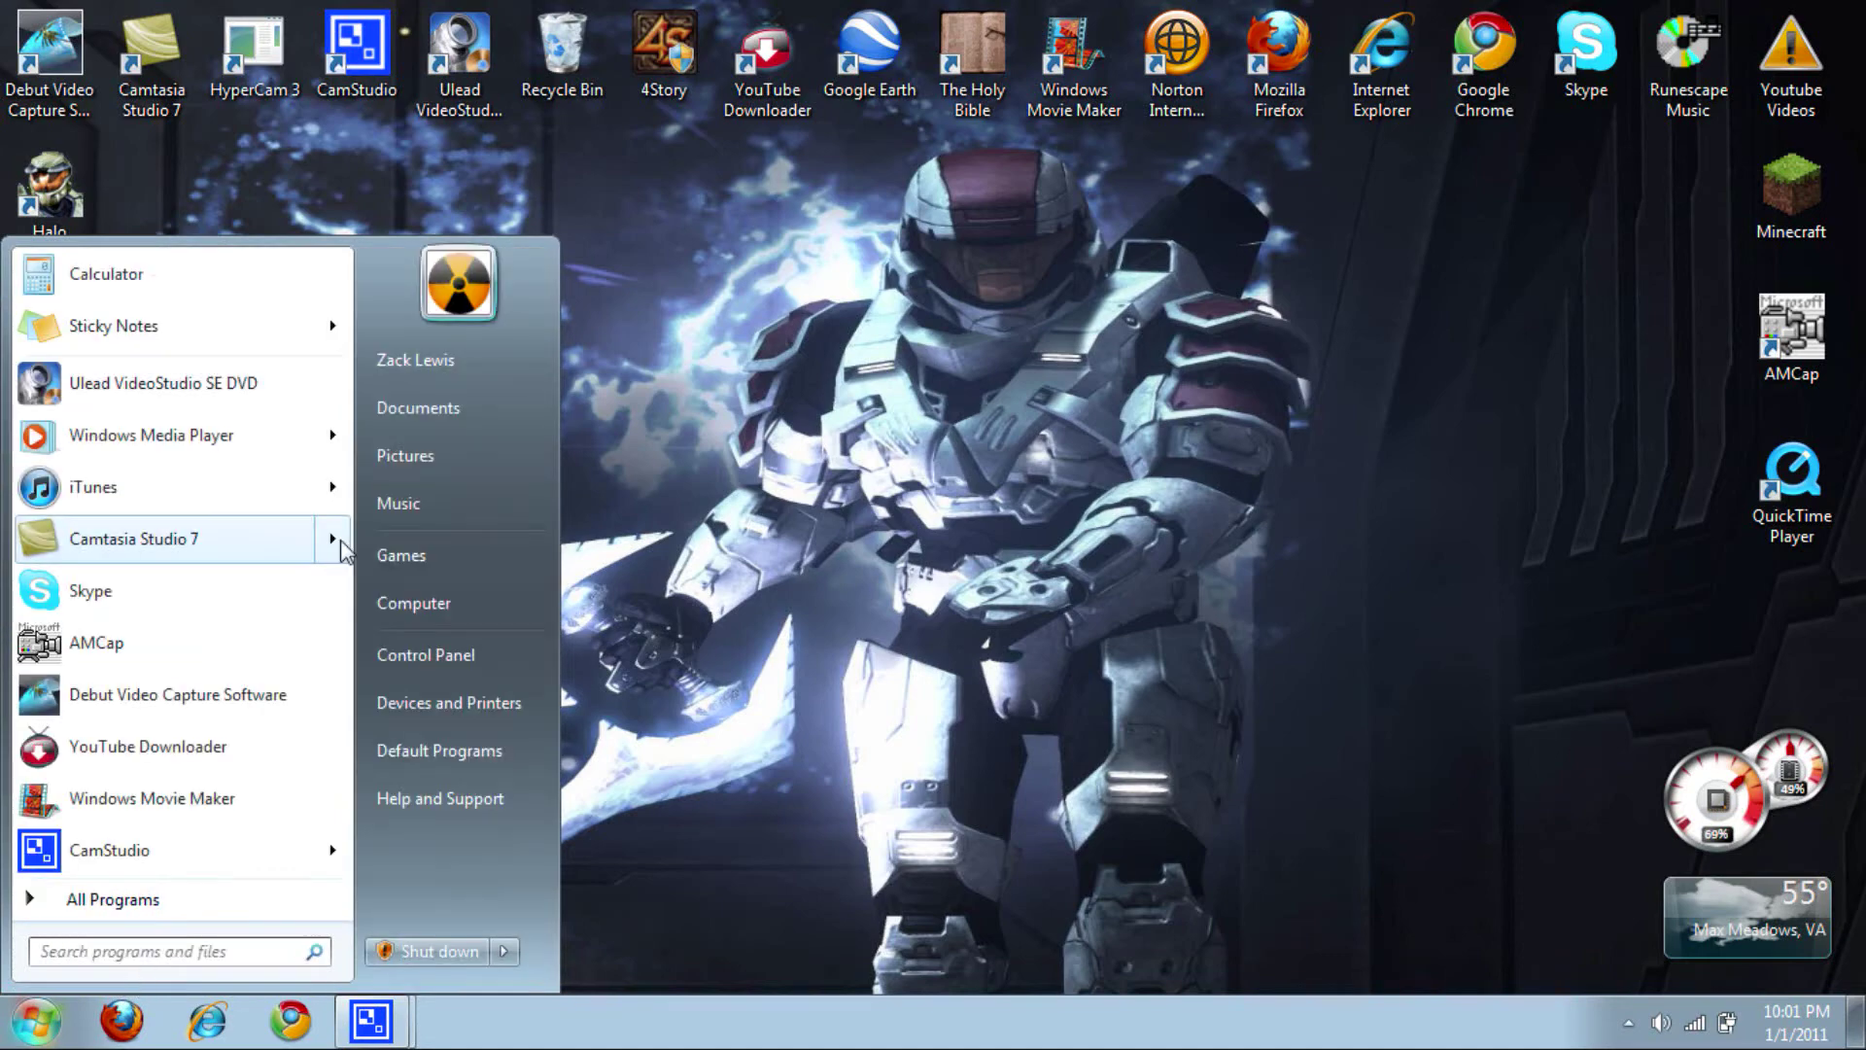
click(429, 425)
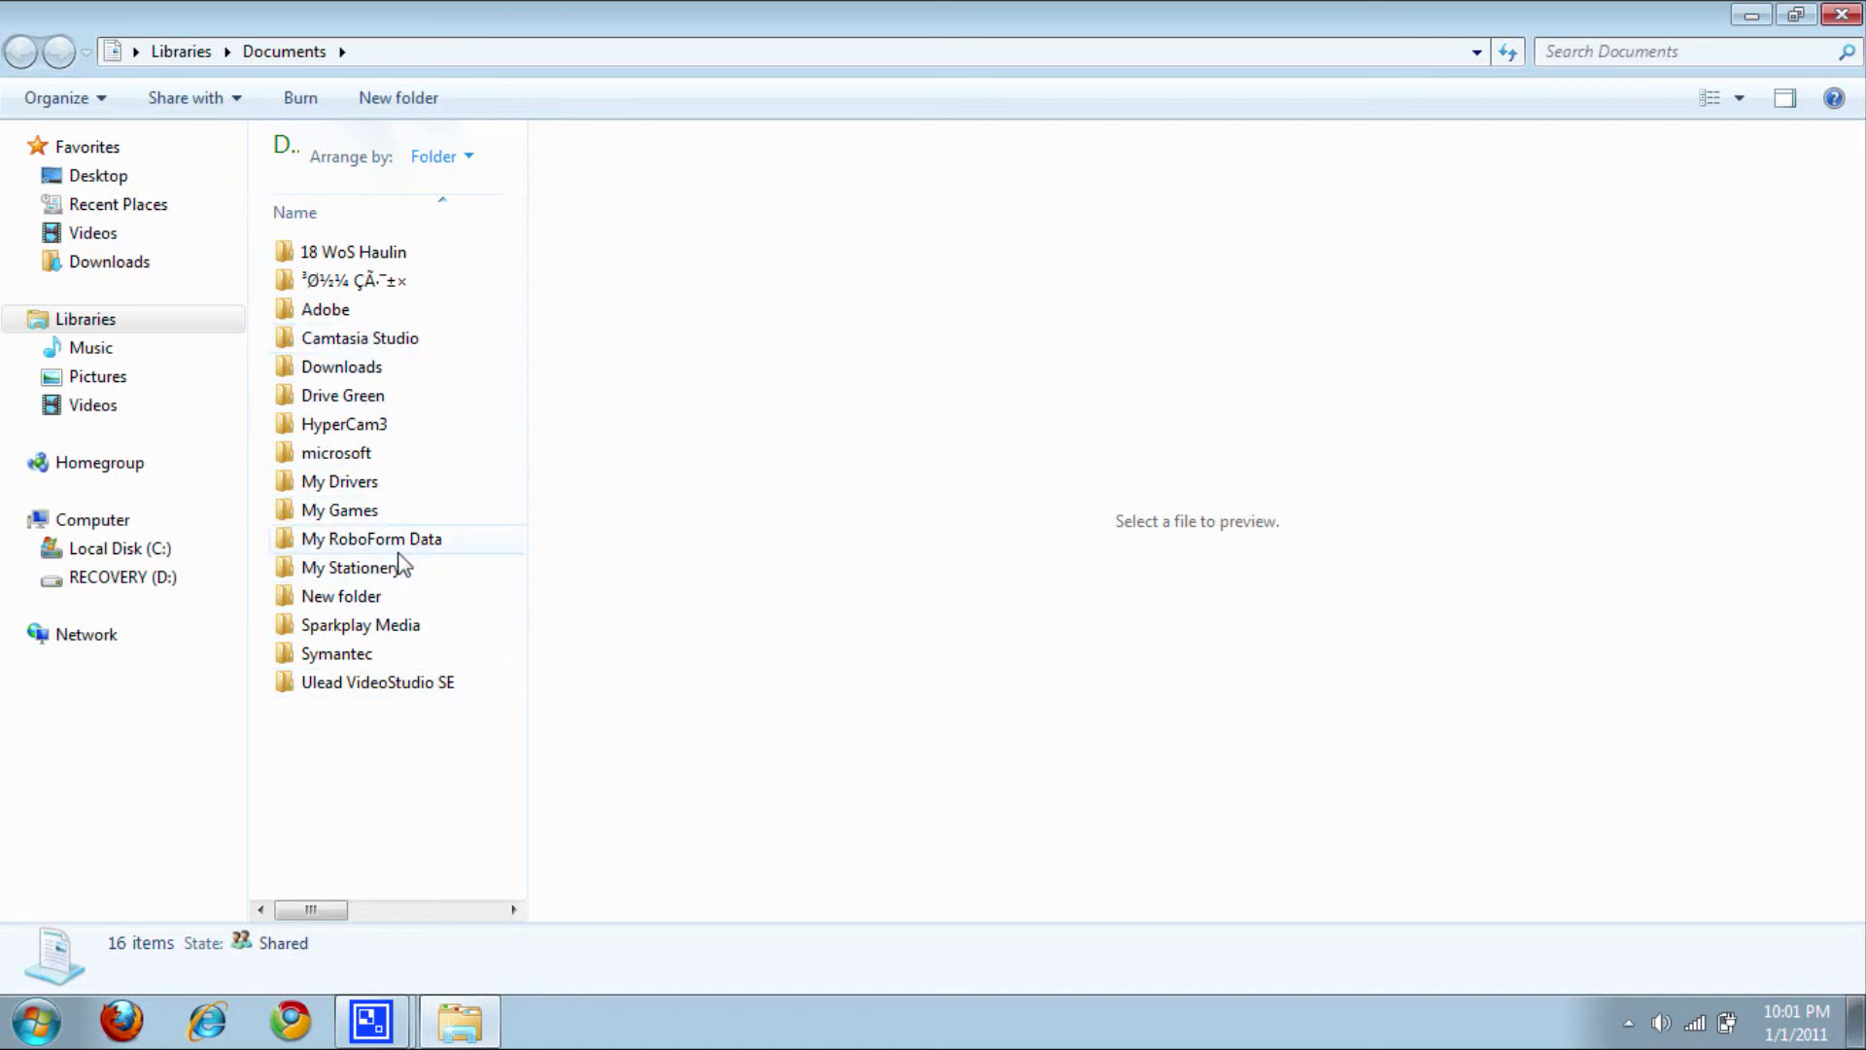
double_click(410, 681)
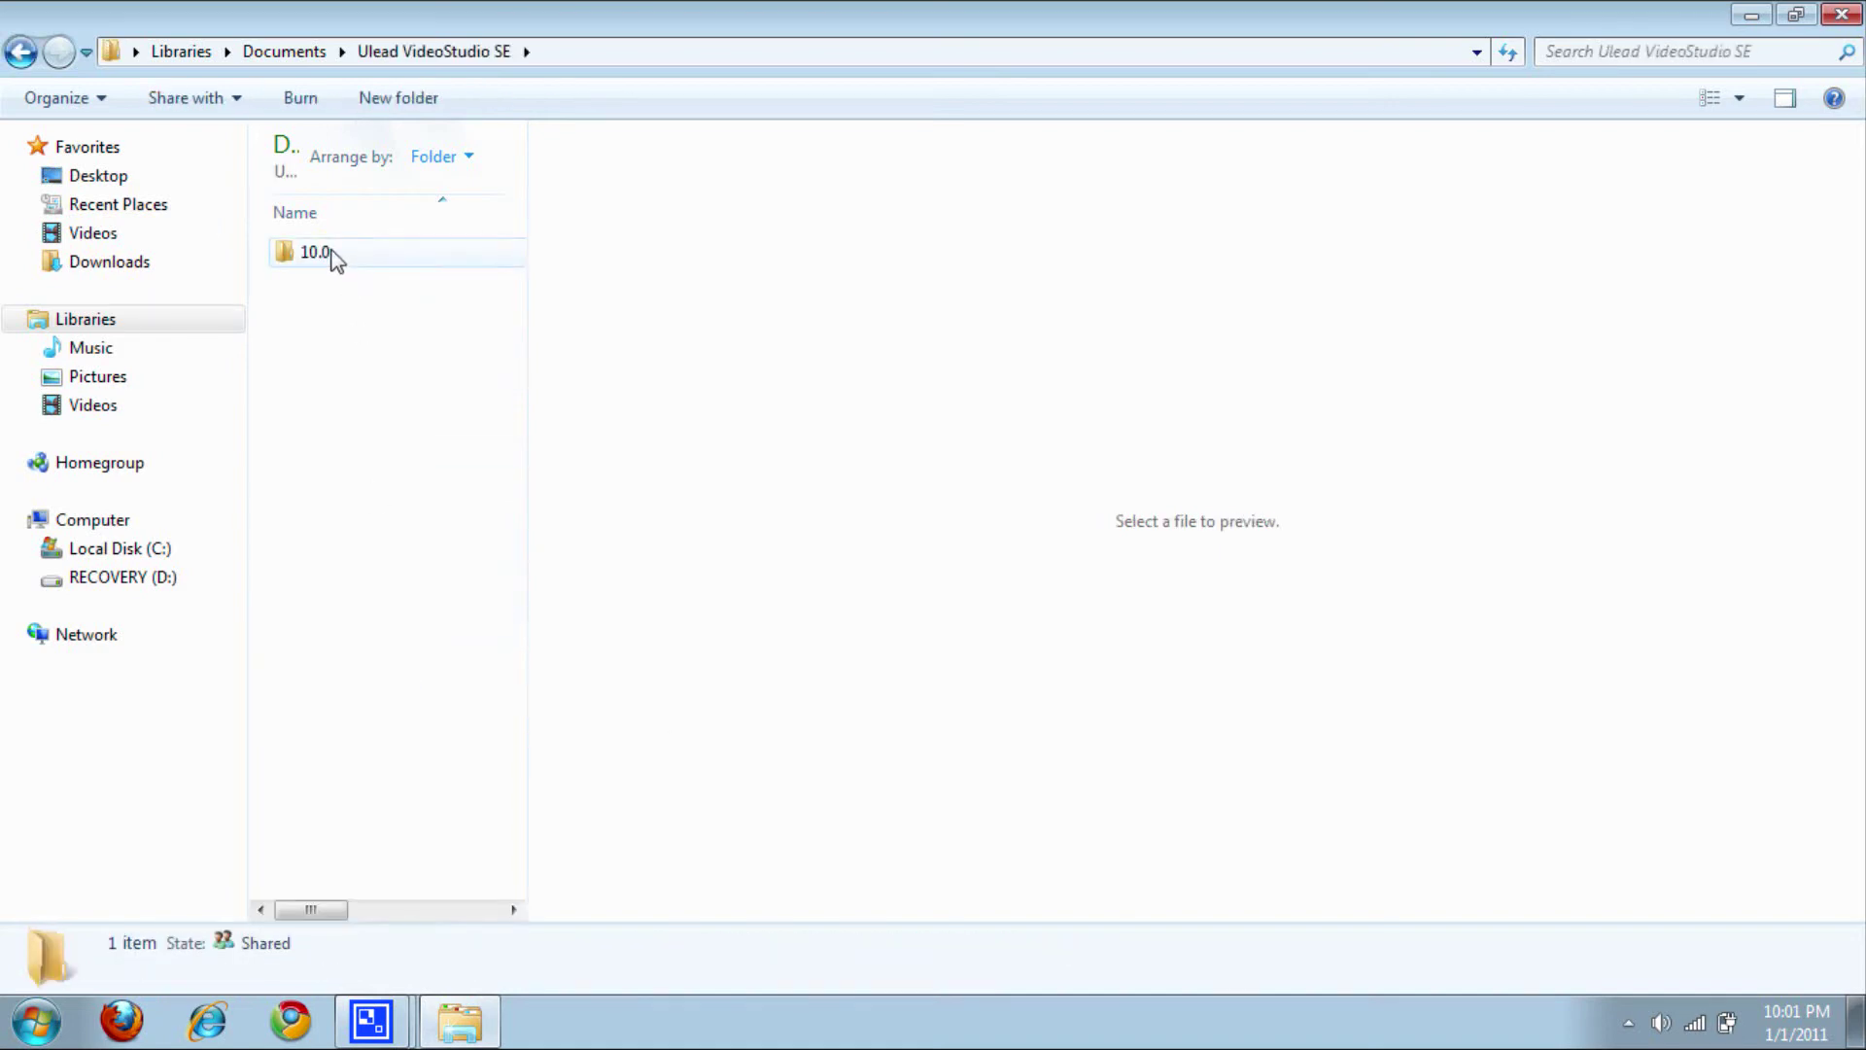
double_click(333, 255)
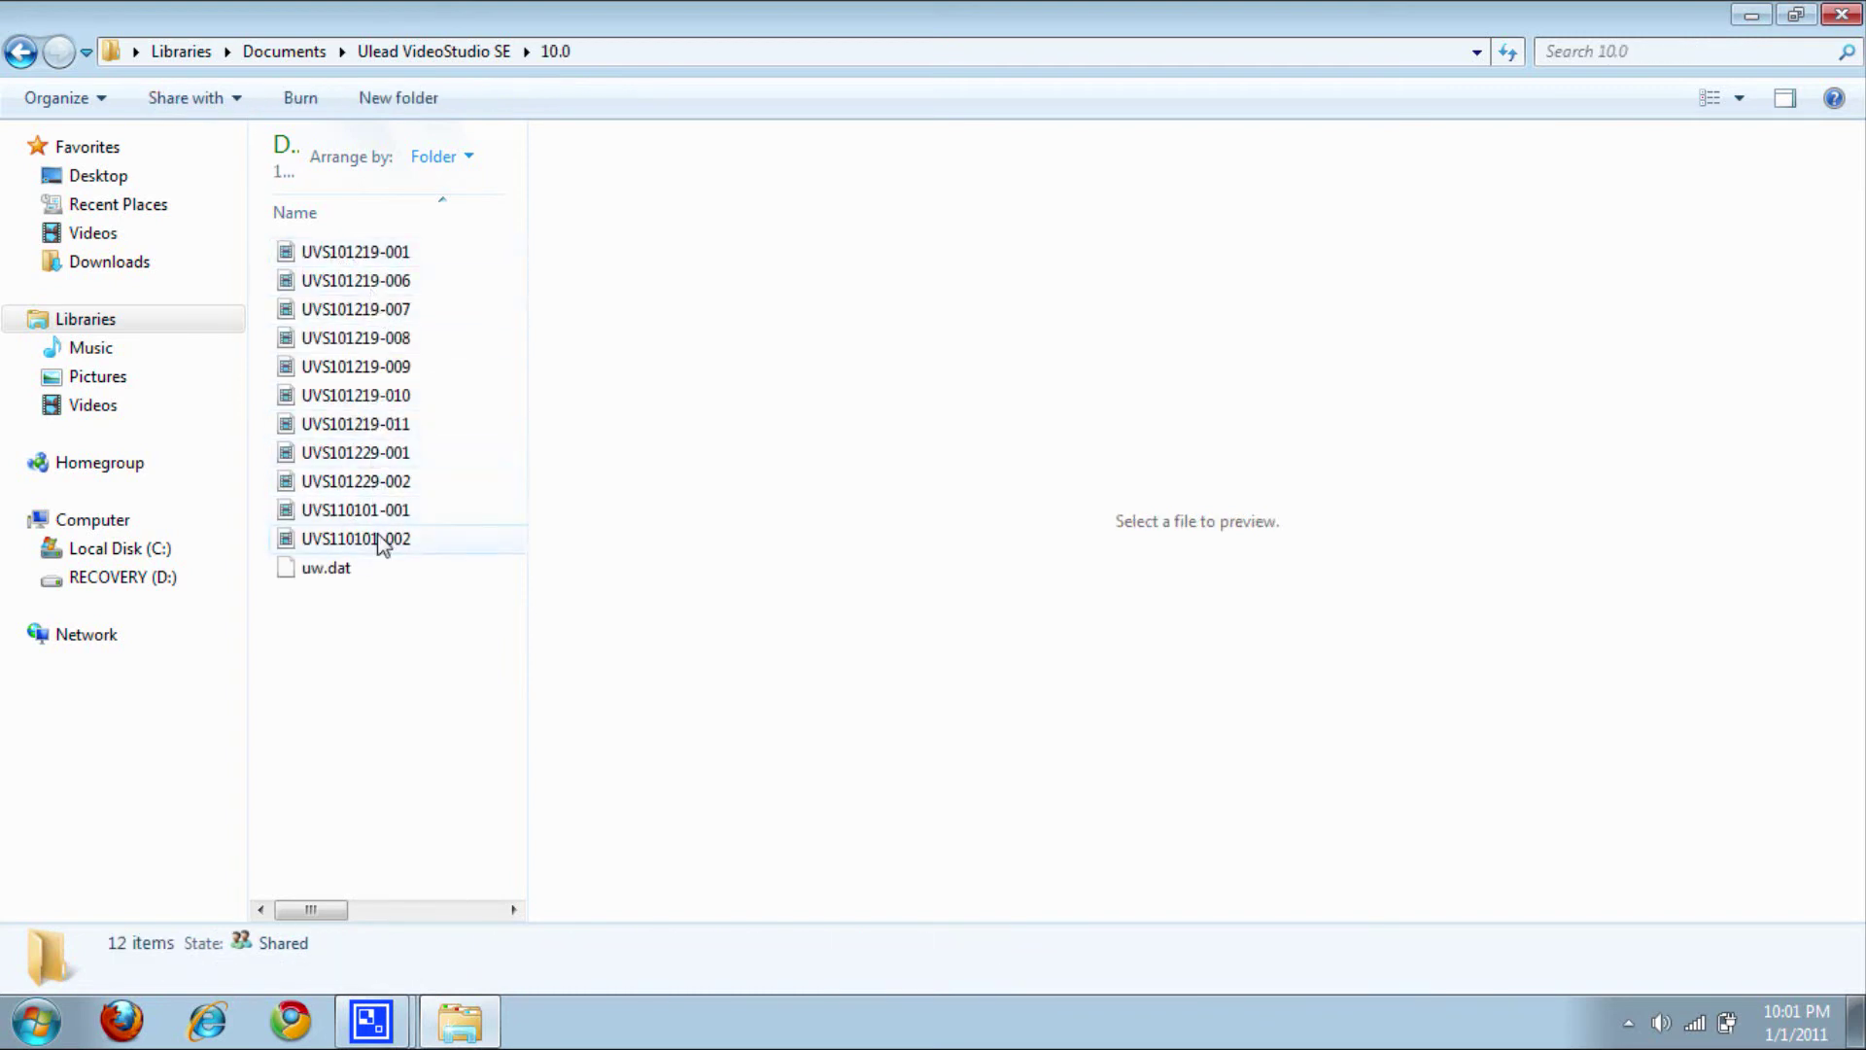
click(381, 541)
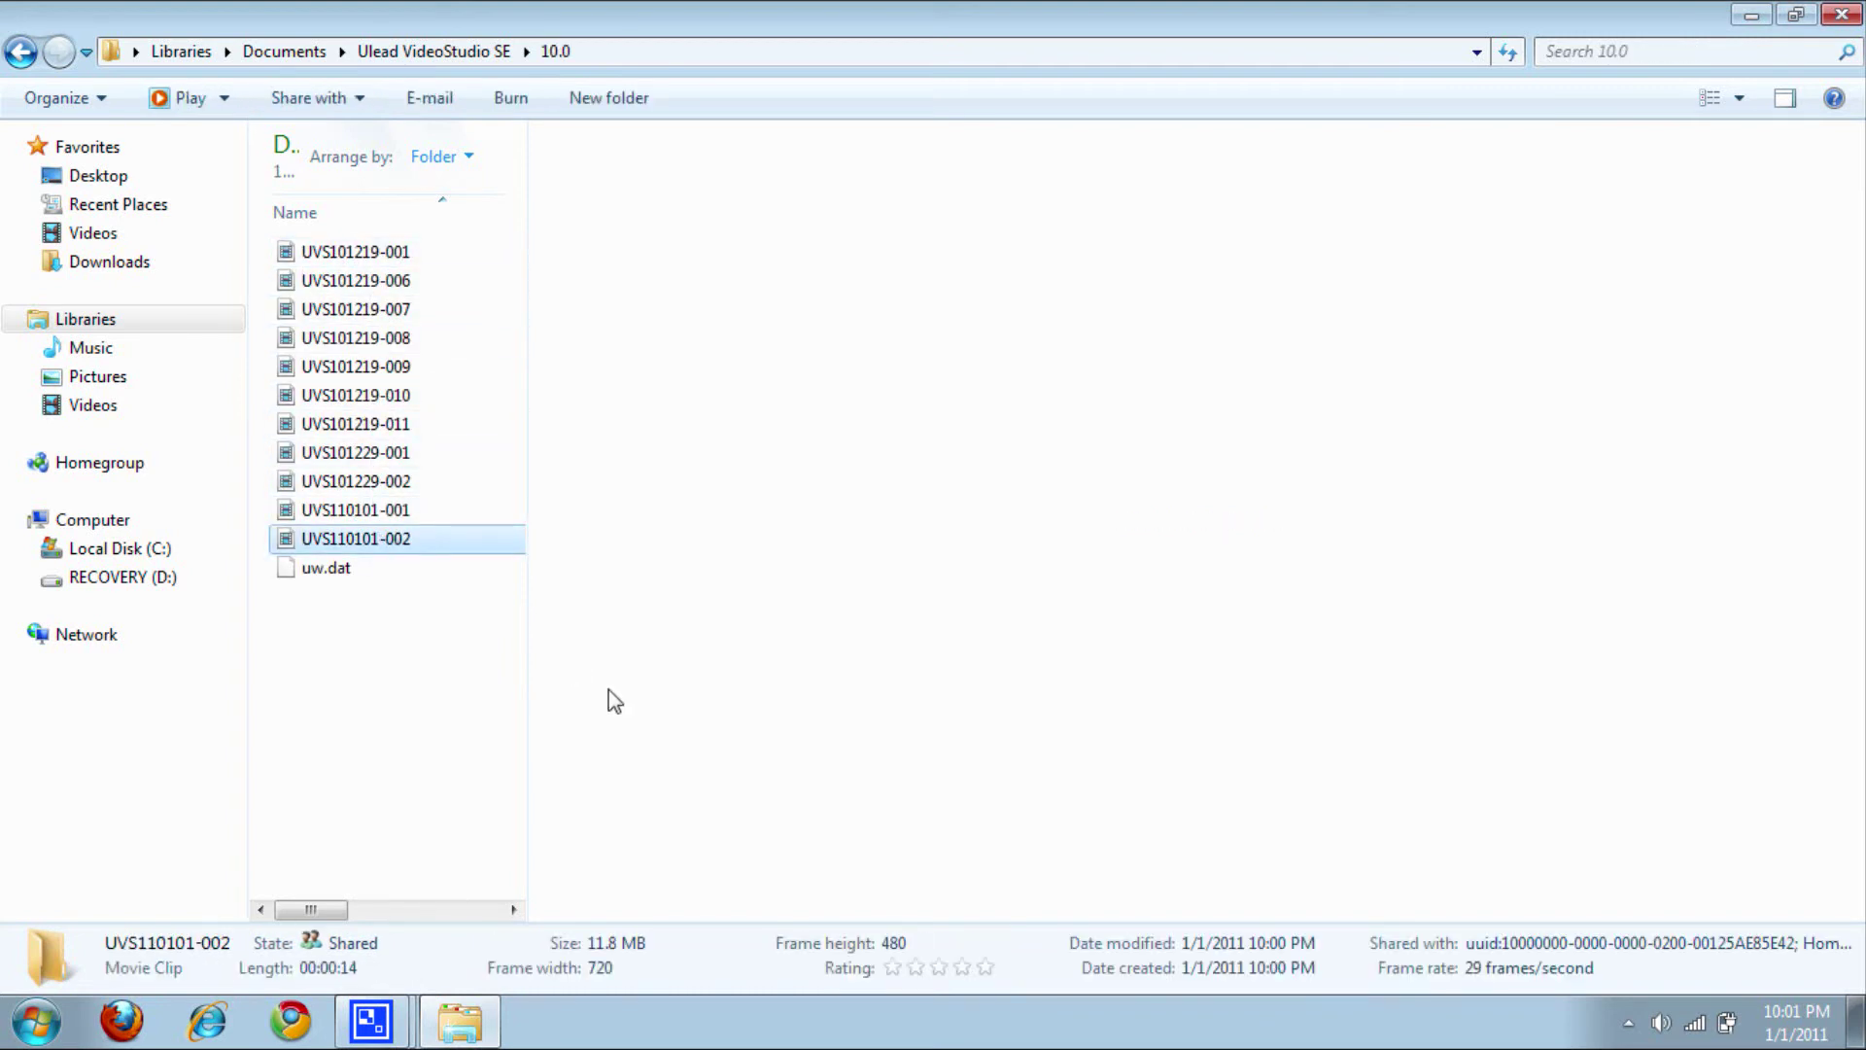
- Play UVS110101-002 in Windows Media Player to review the captured Xbox dashboard footage
key(Return)
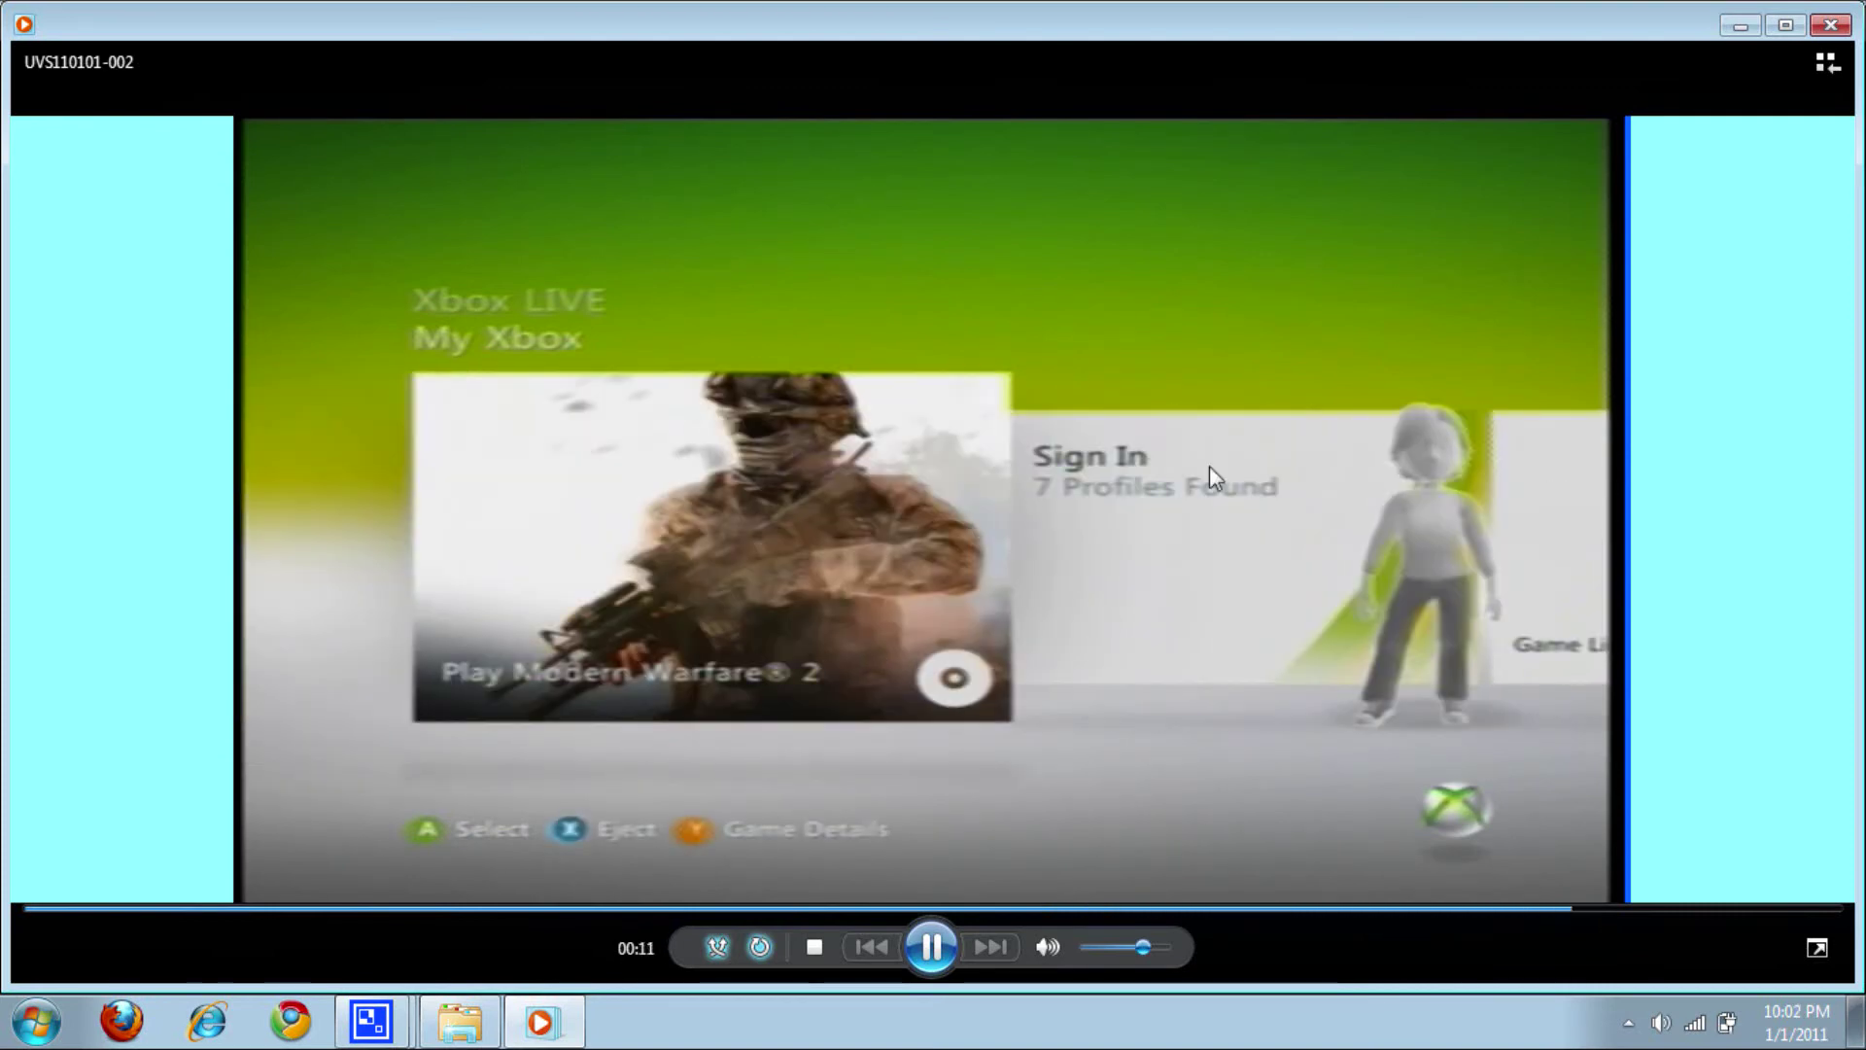
- Close the player, reopen the 10.0 folder to preview UVS110101-002, then minimize Explorer
click(1831, 25)
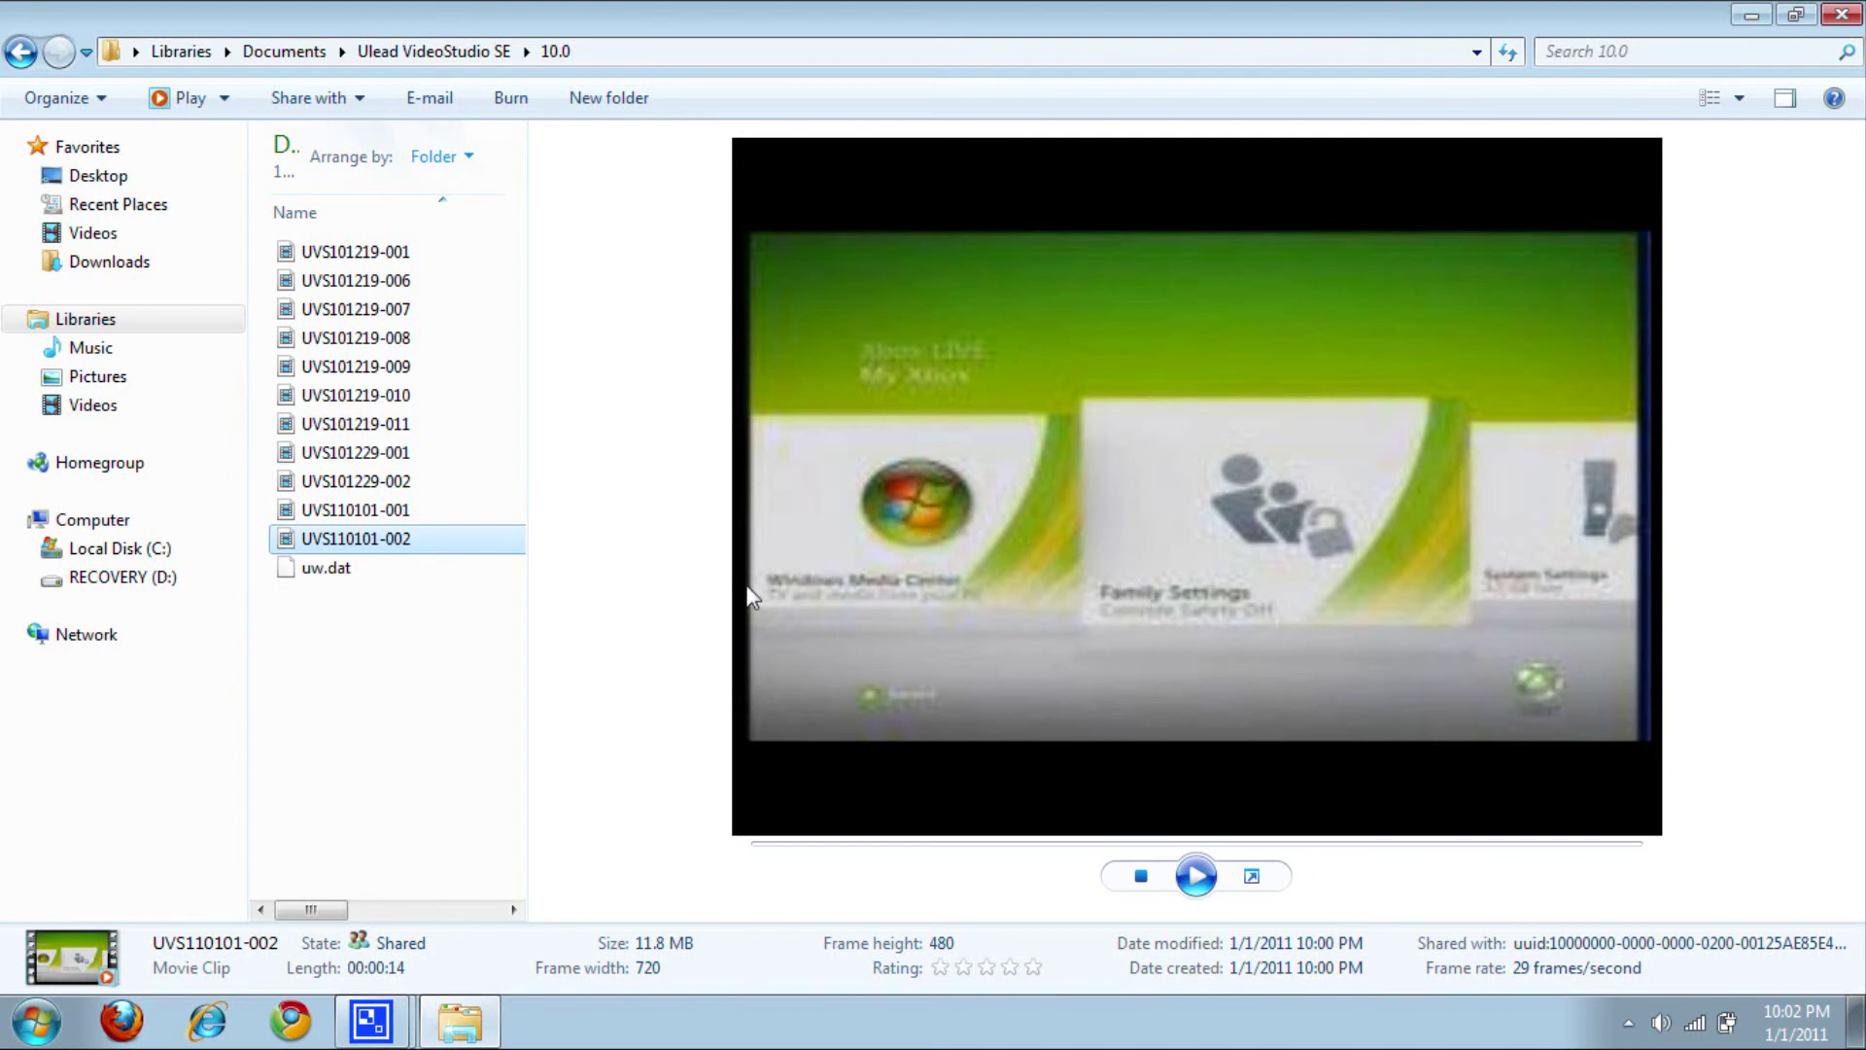
click(1840, 13)
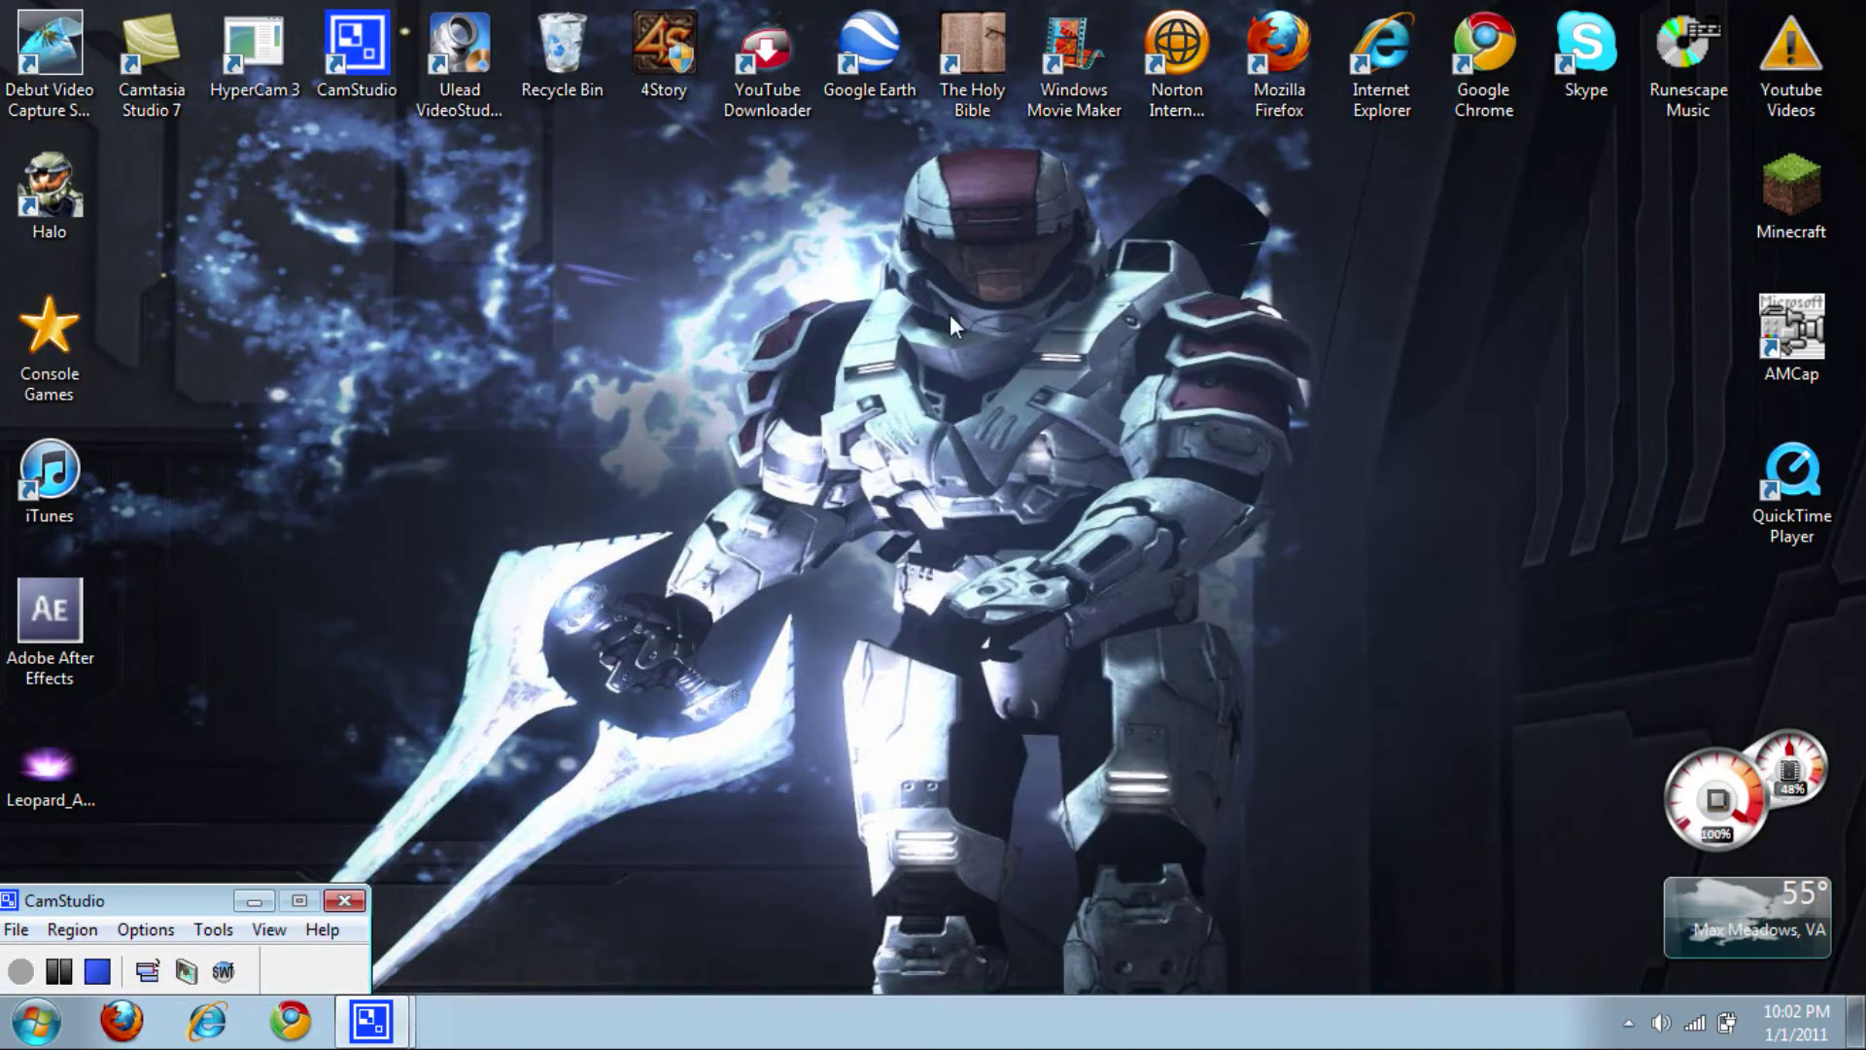
click(25, 1029)
click(457, 422)
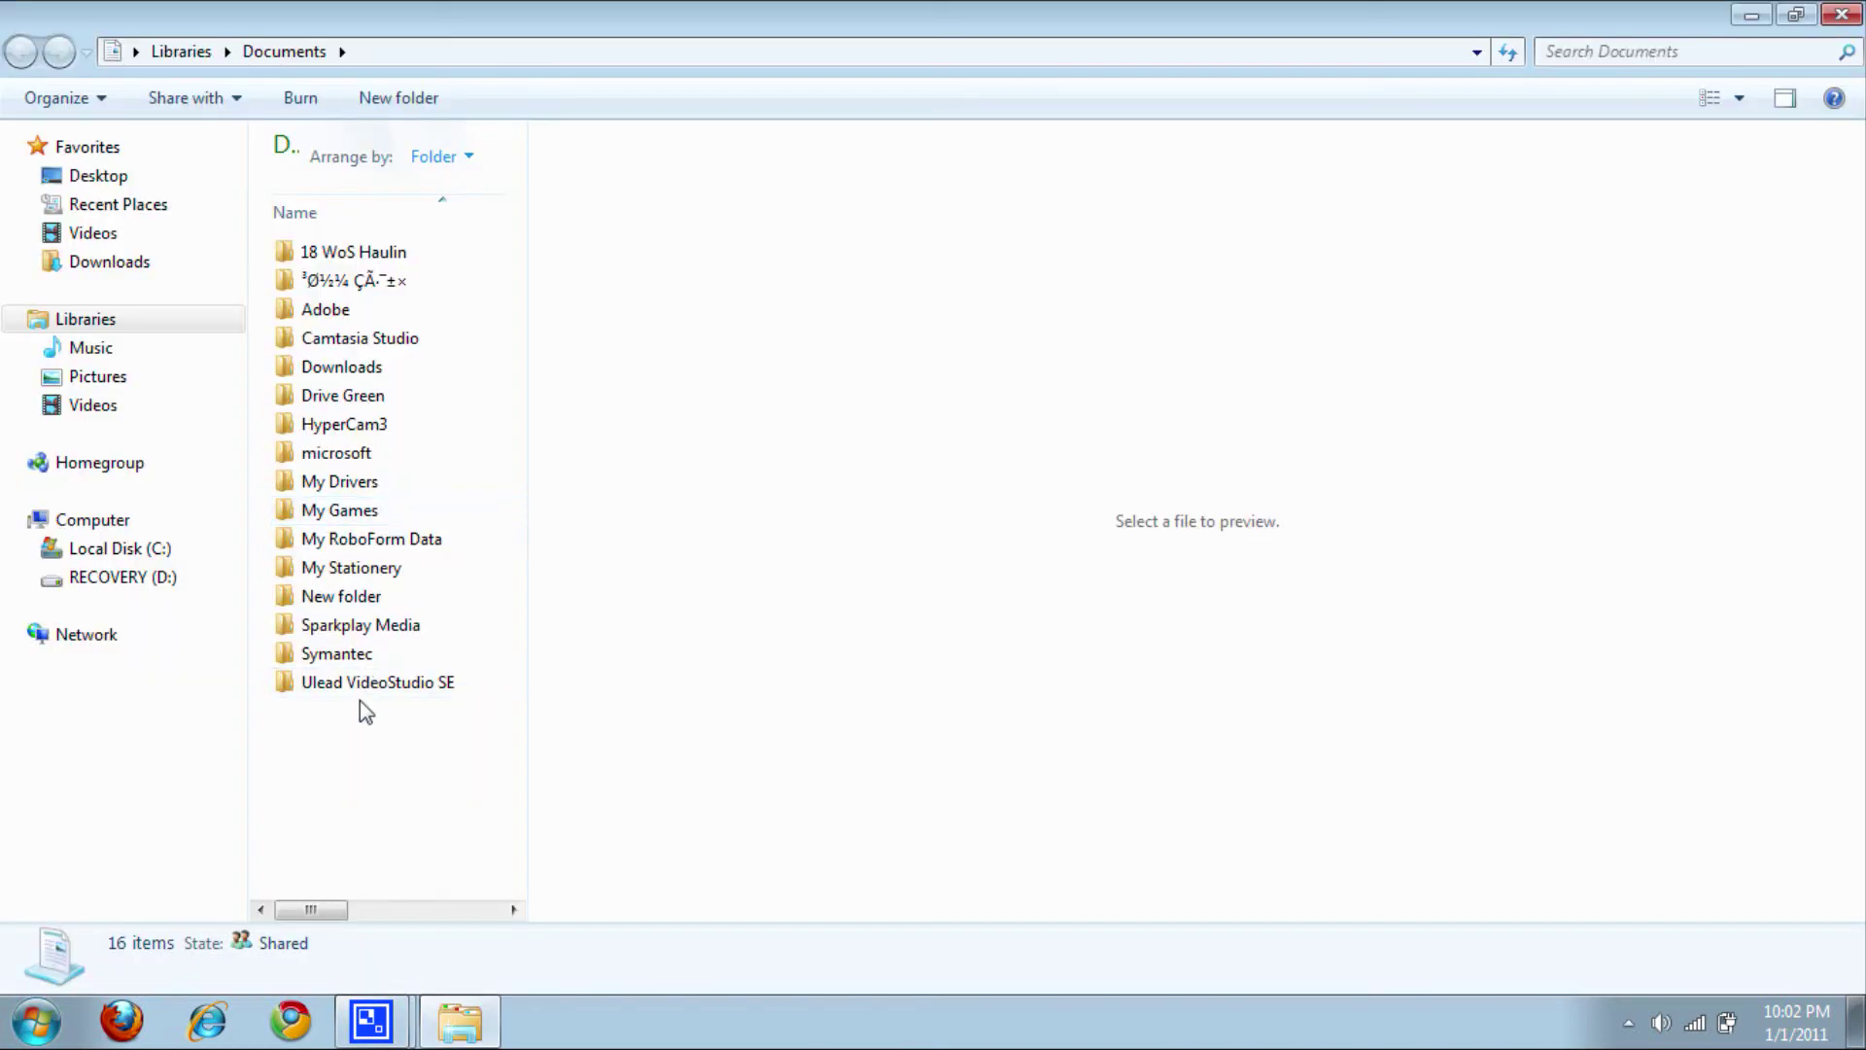
double_click(359, 696)
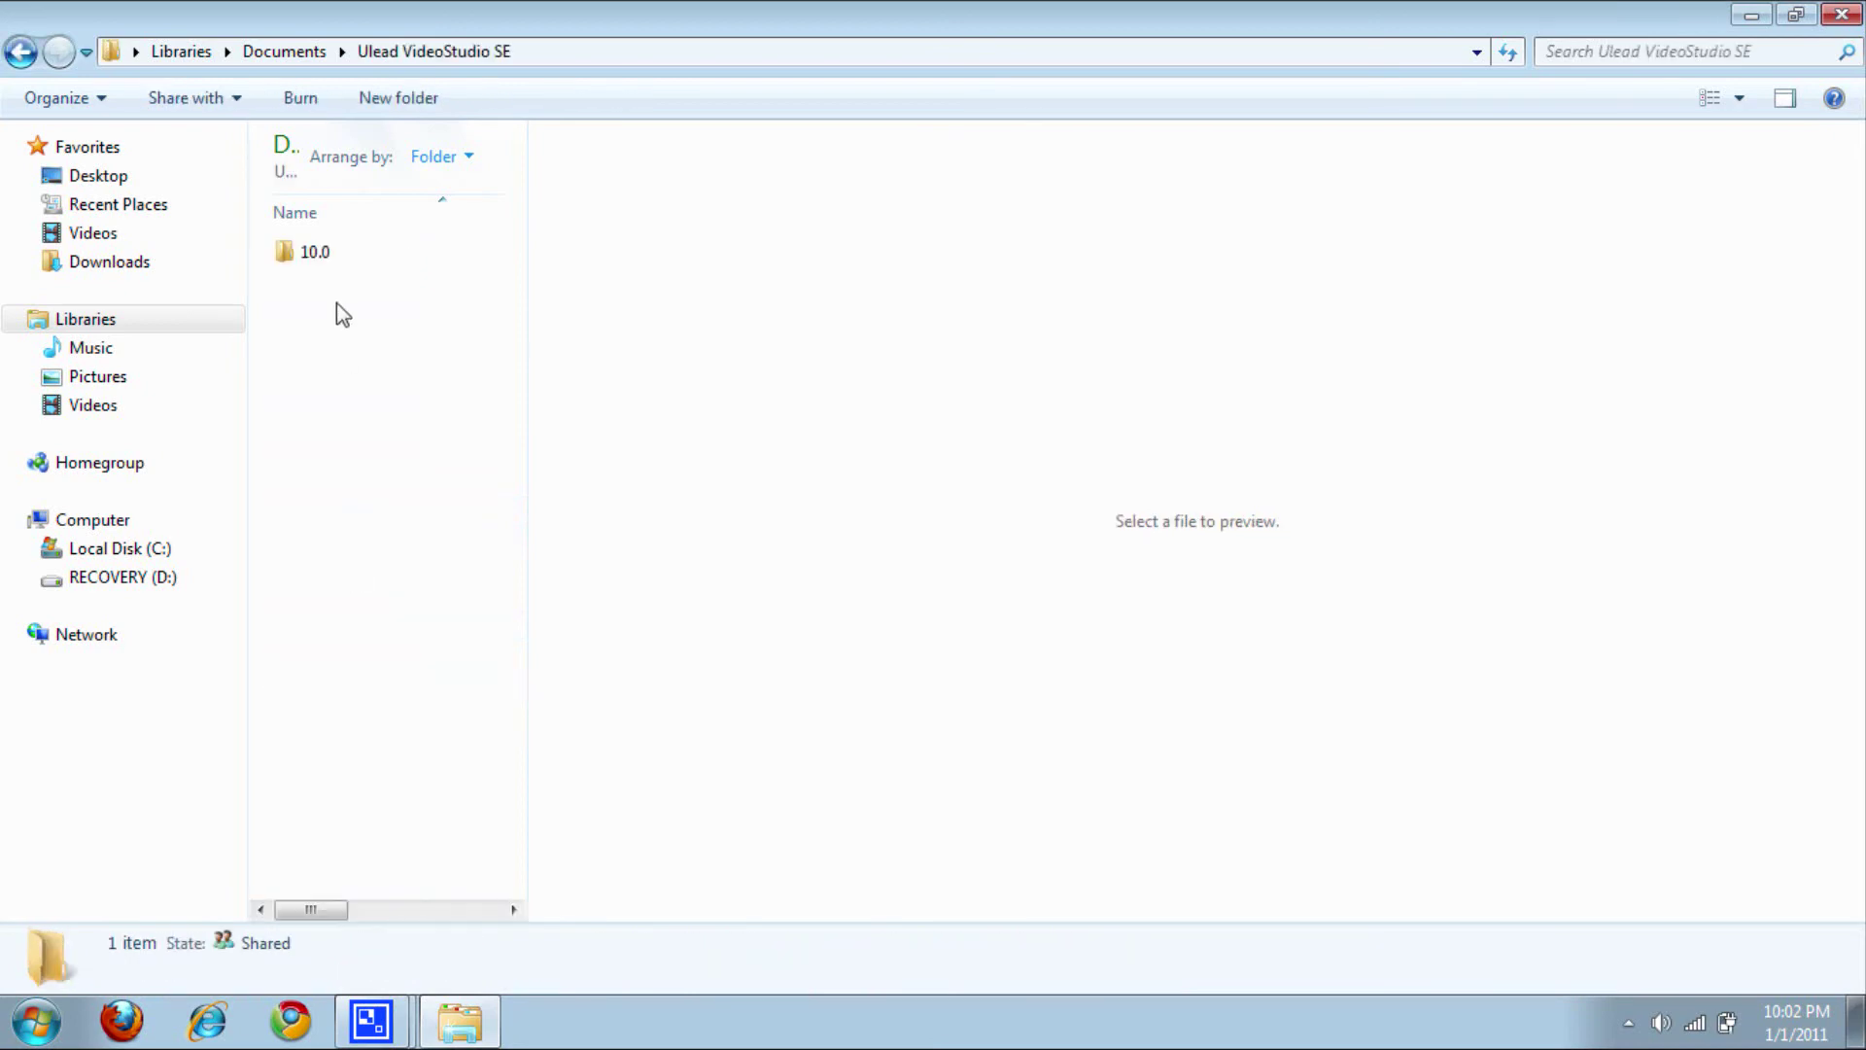
double_click(321, 251)
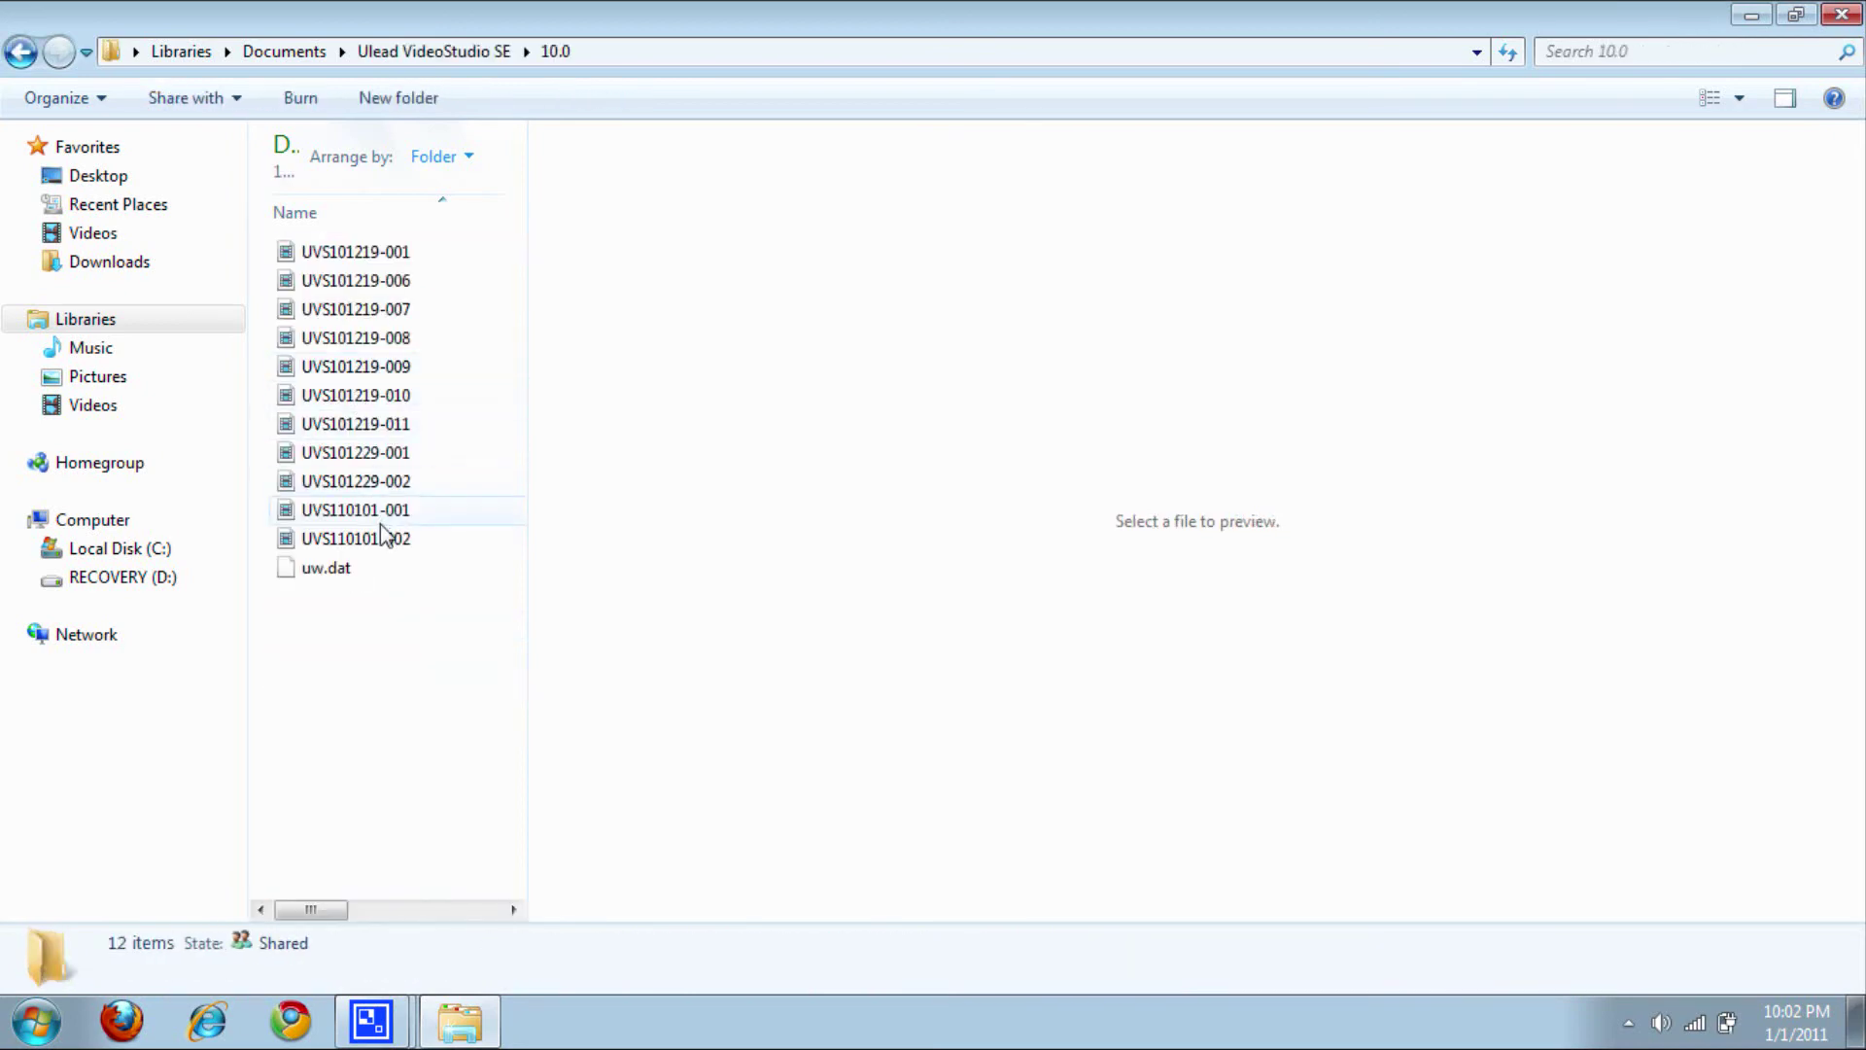
click(384, 538)
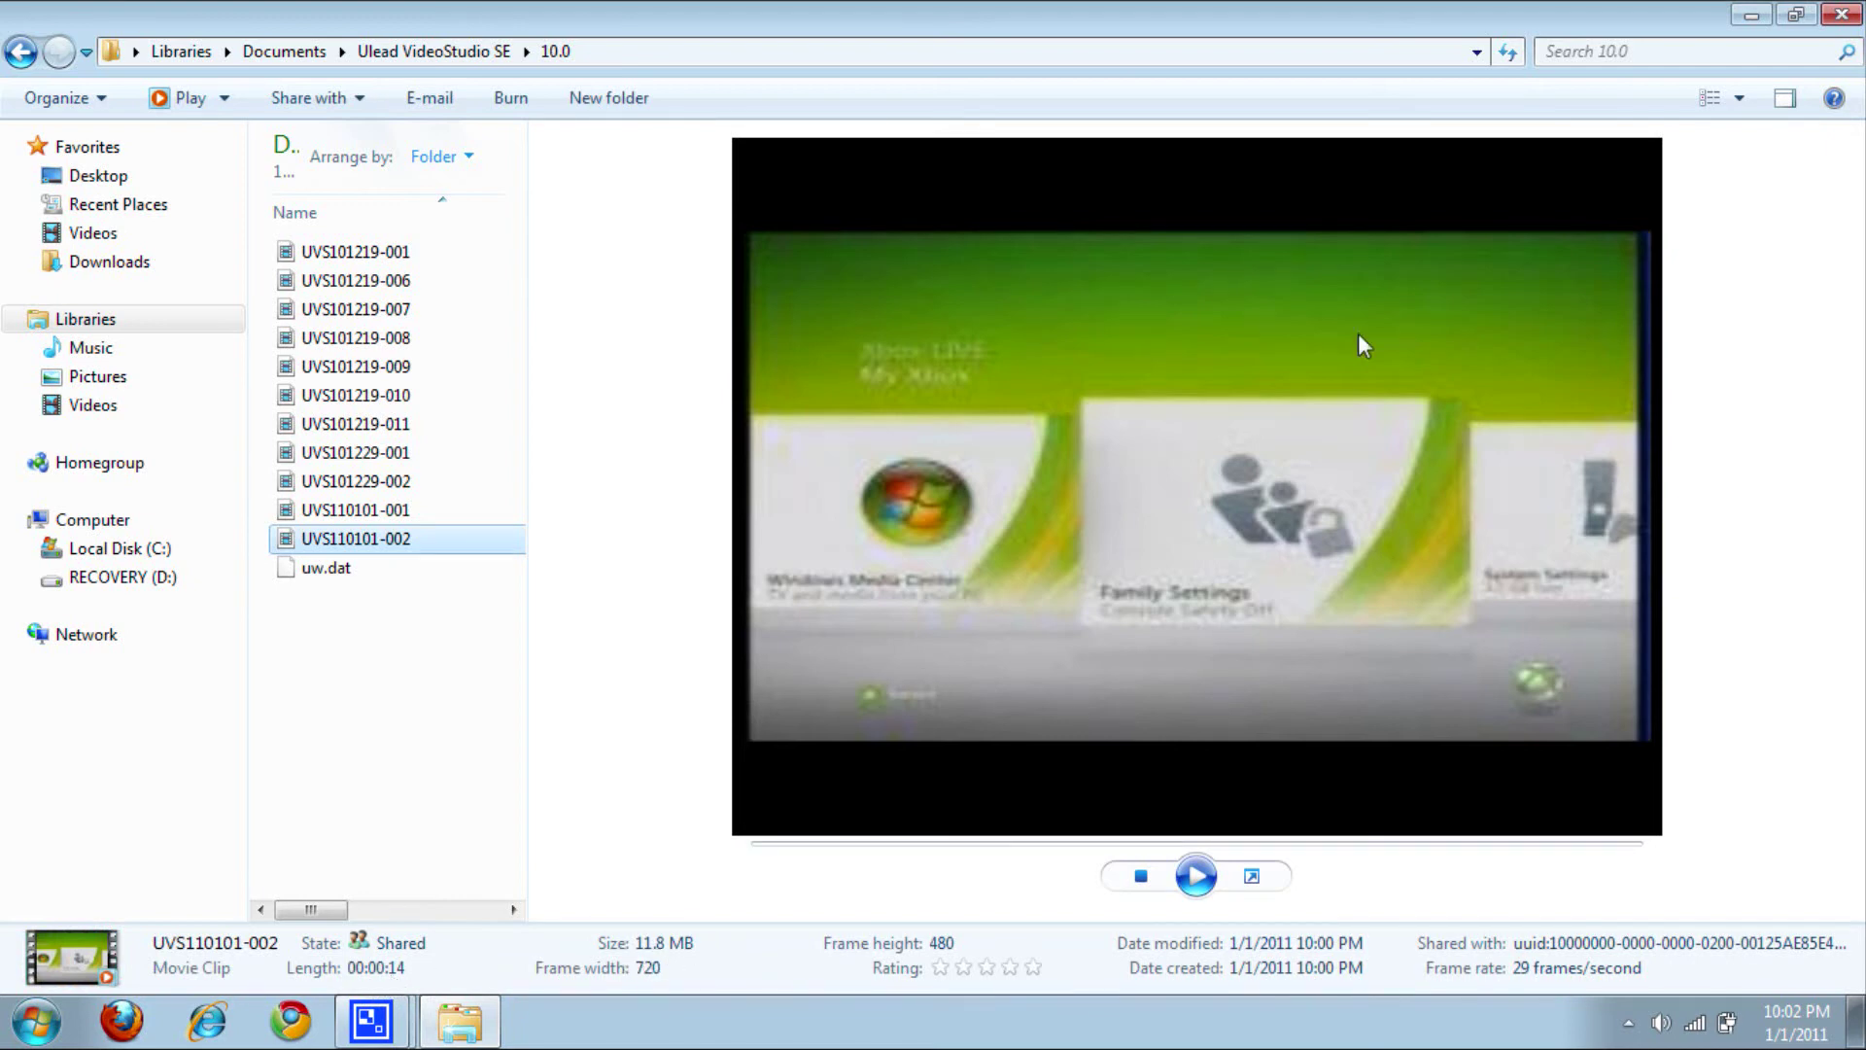
click(1745, 12)
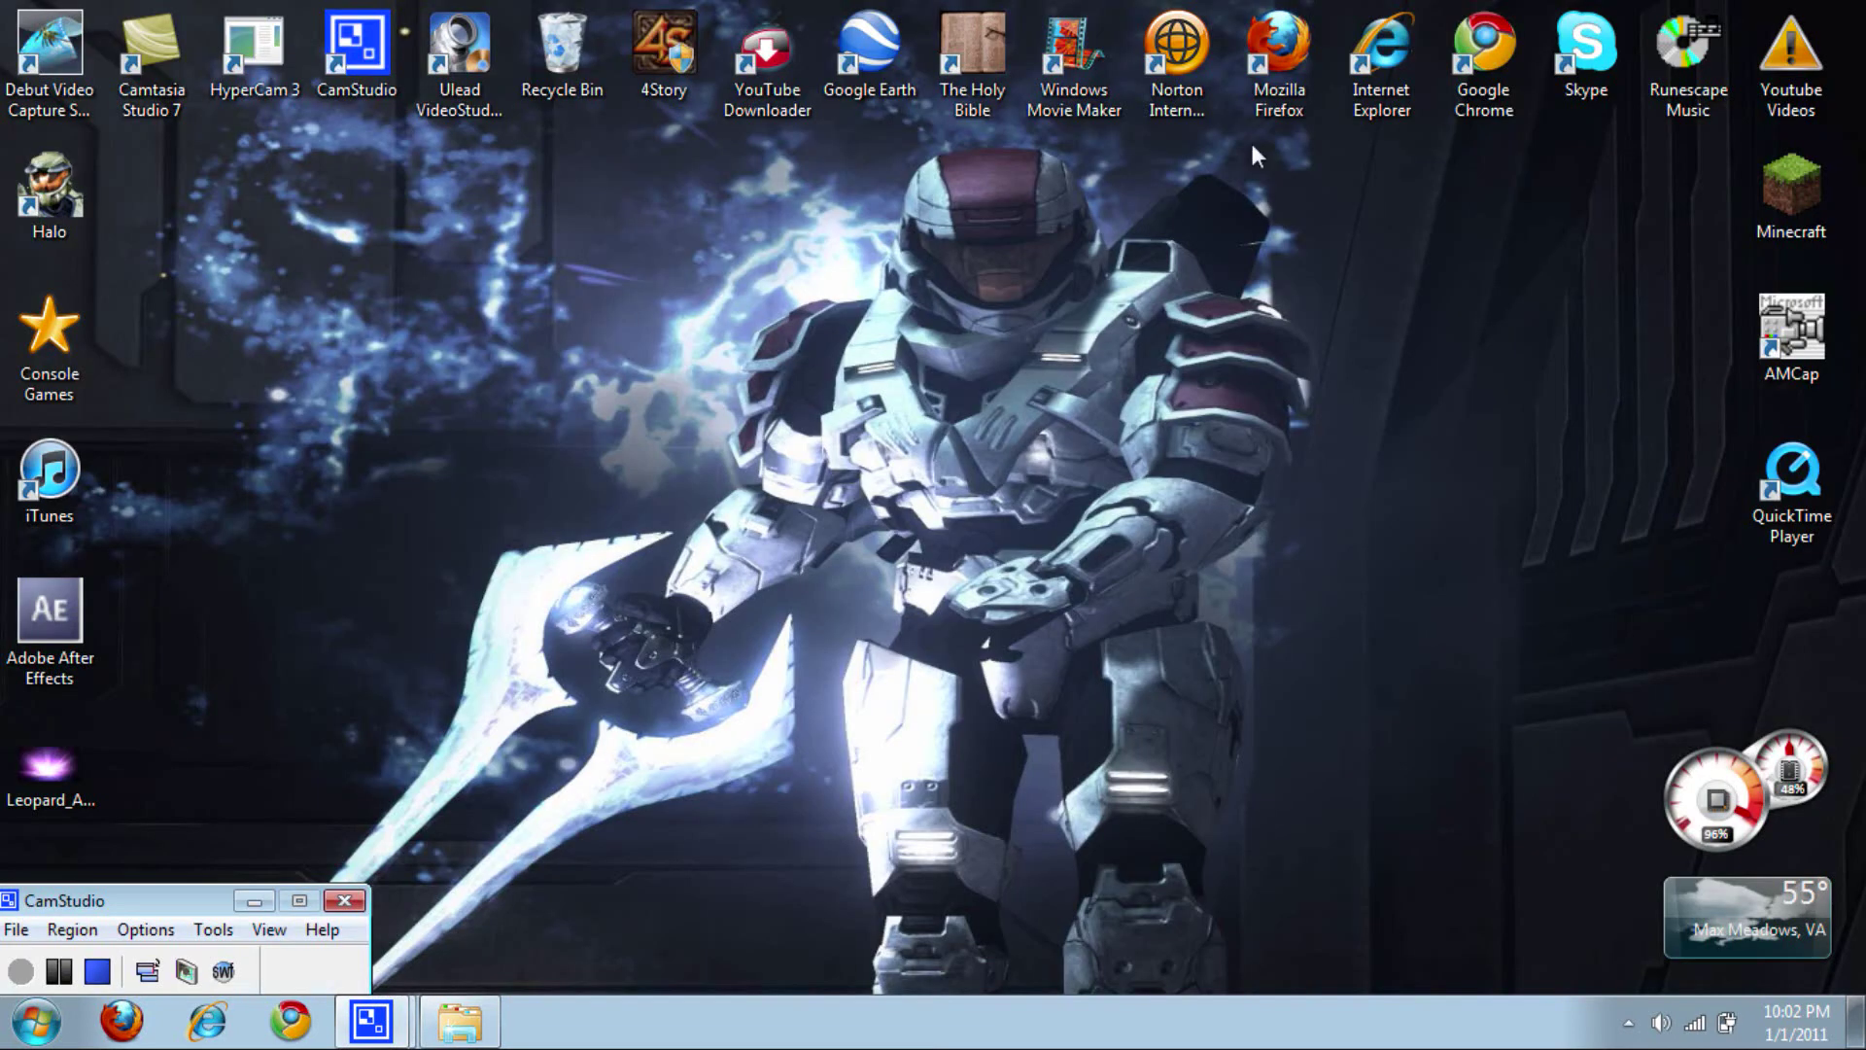
- Launch Windows Movie Maker by searching 'windows' in the Start menu
click(37, 1021)
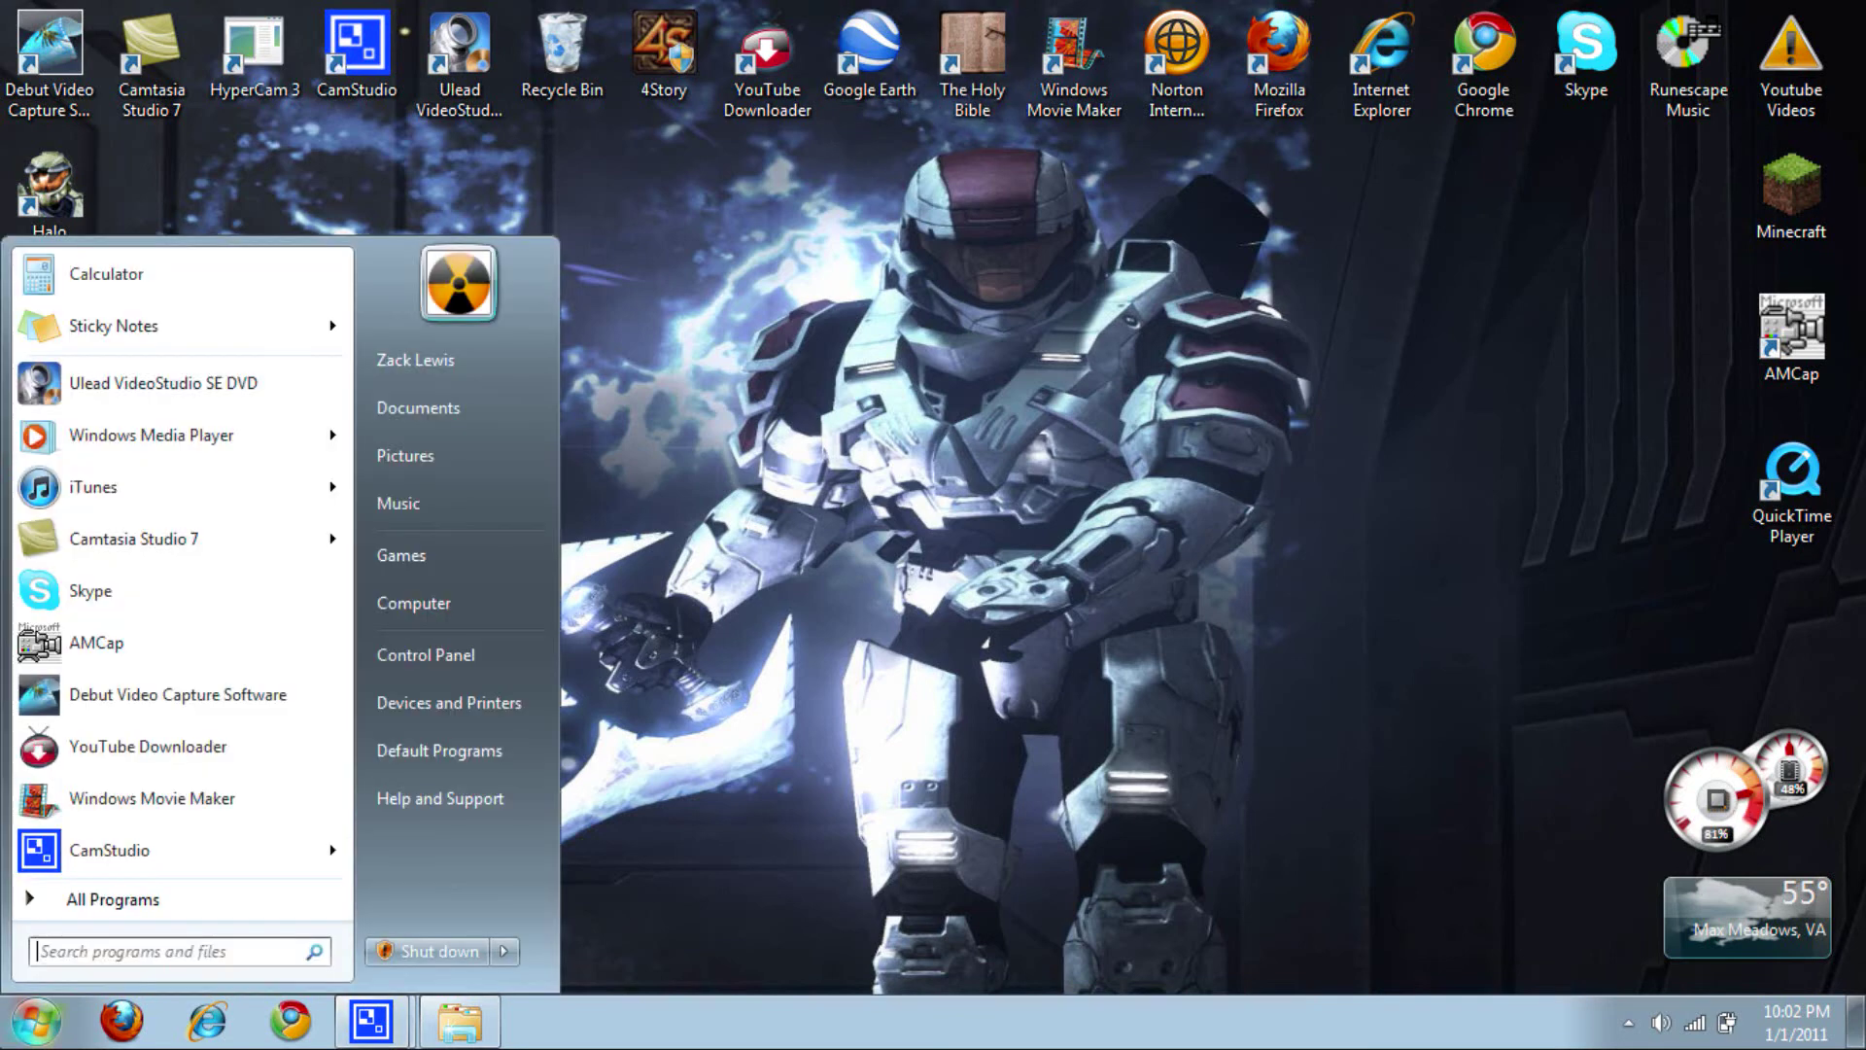
text(window)
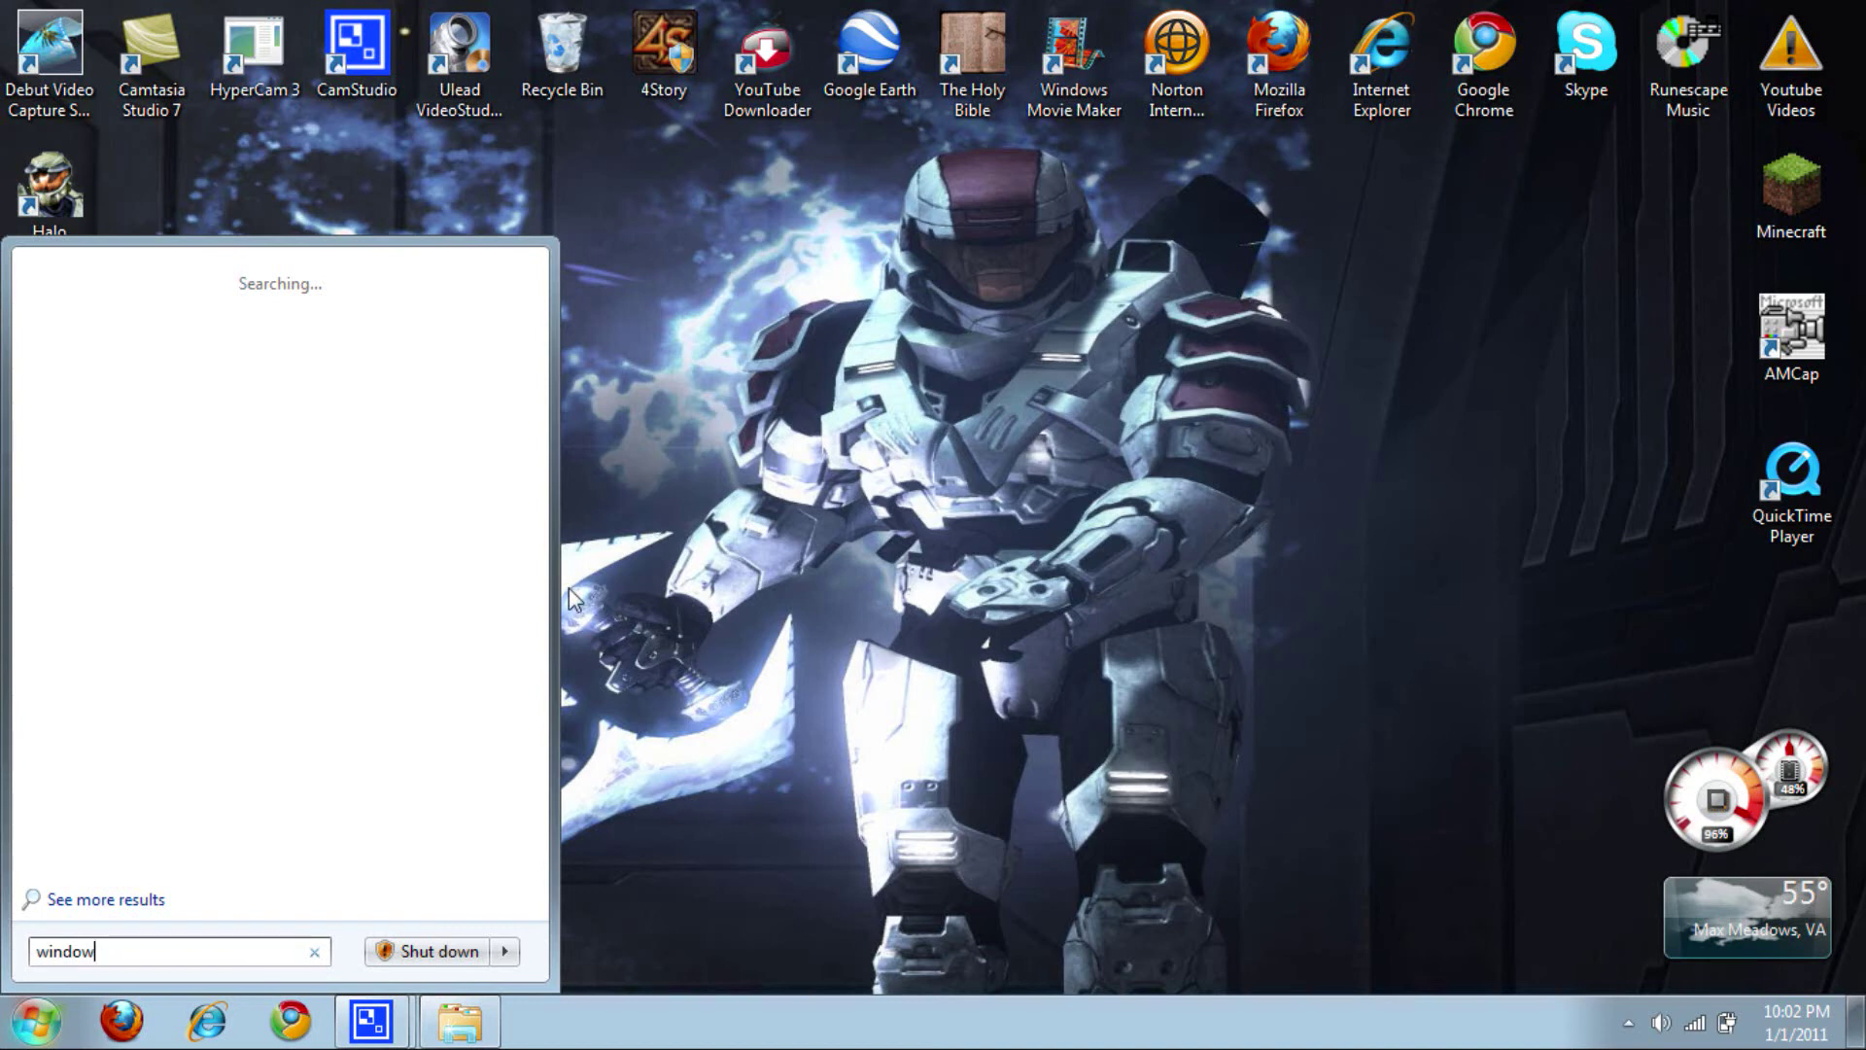
text(s)
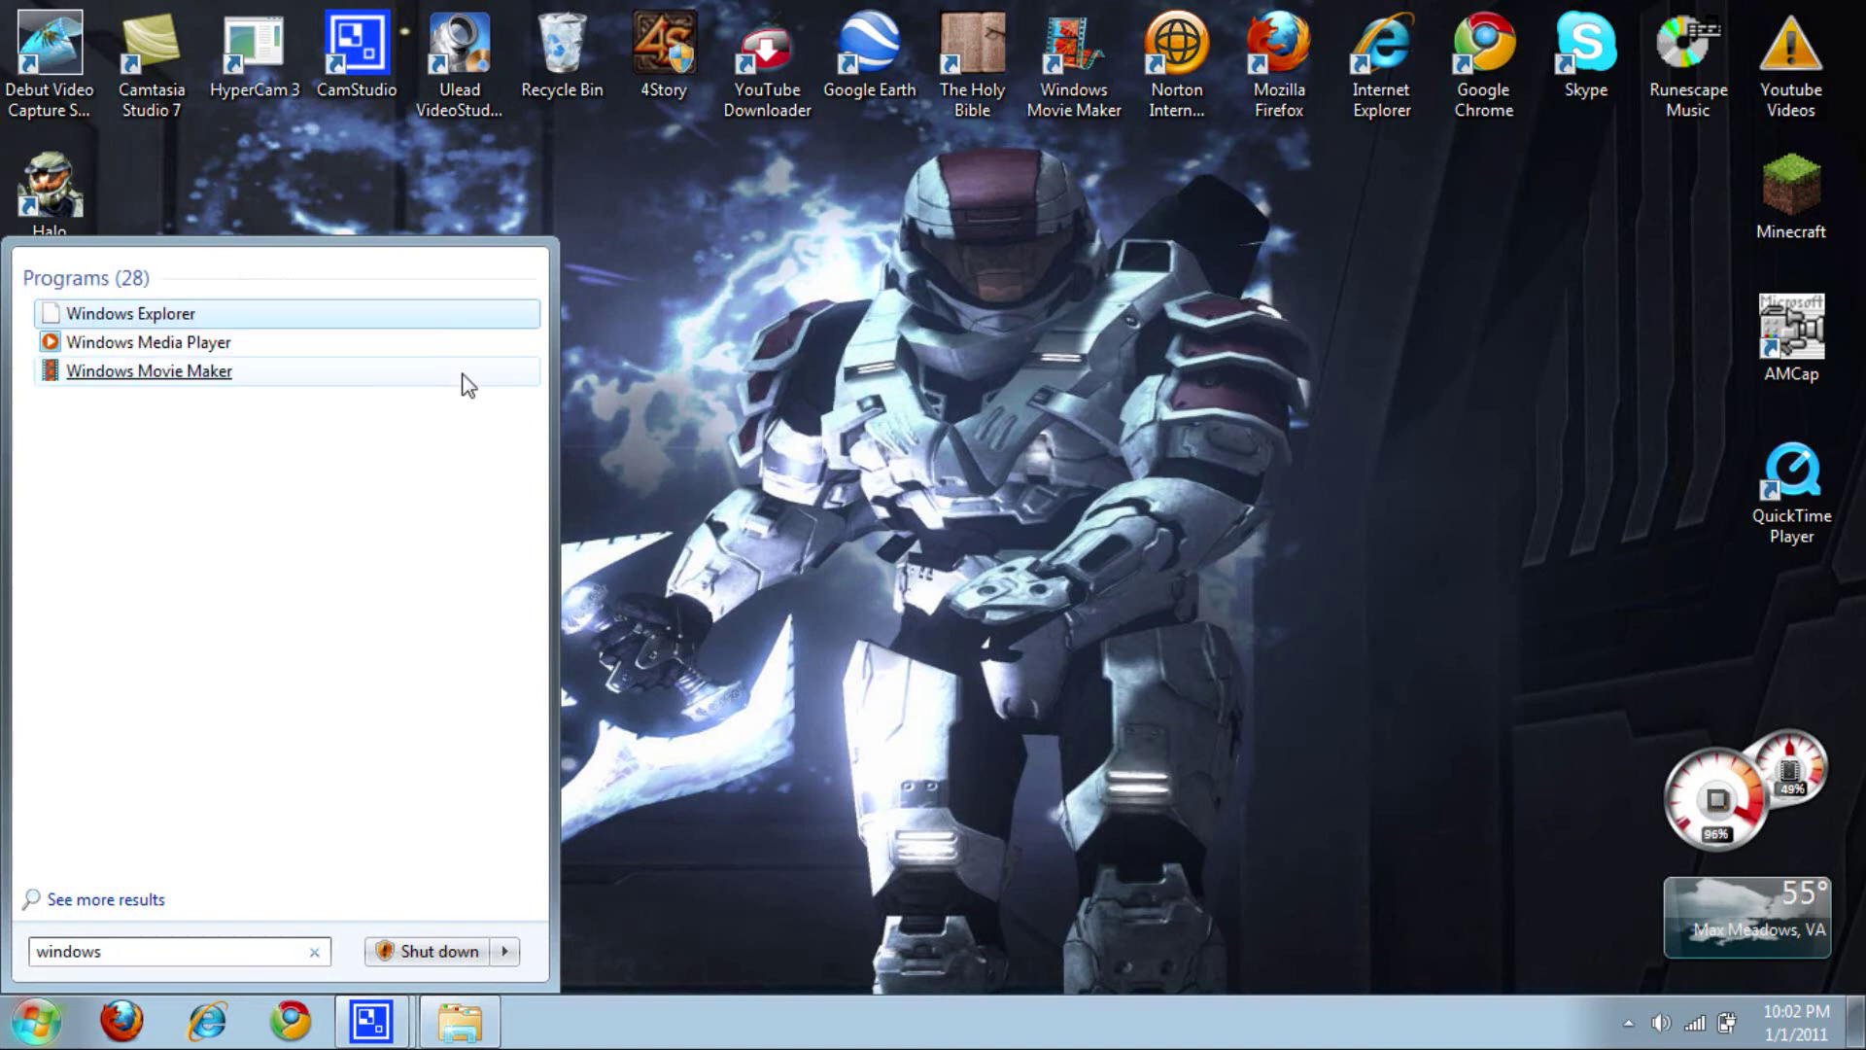
click(290, 376)
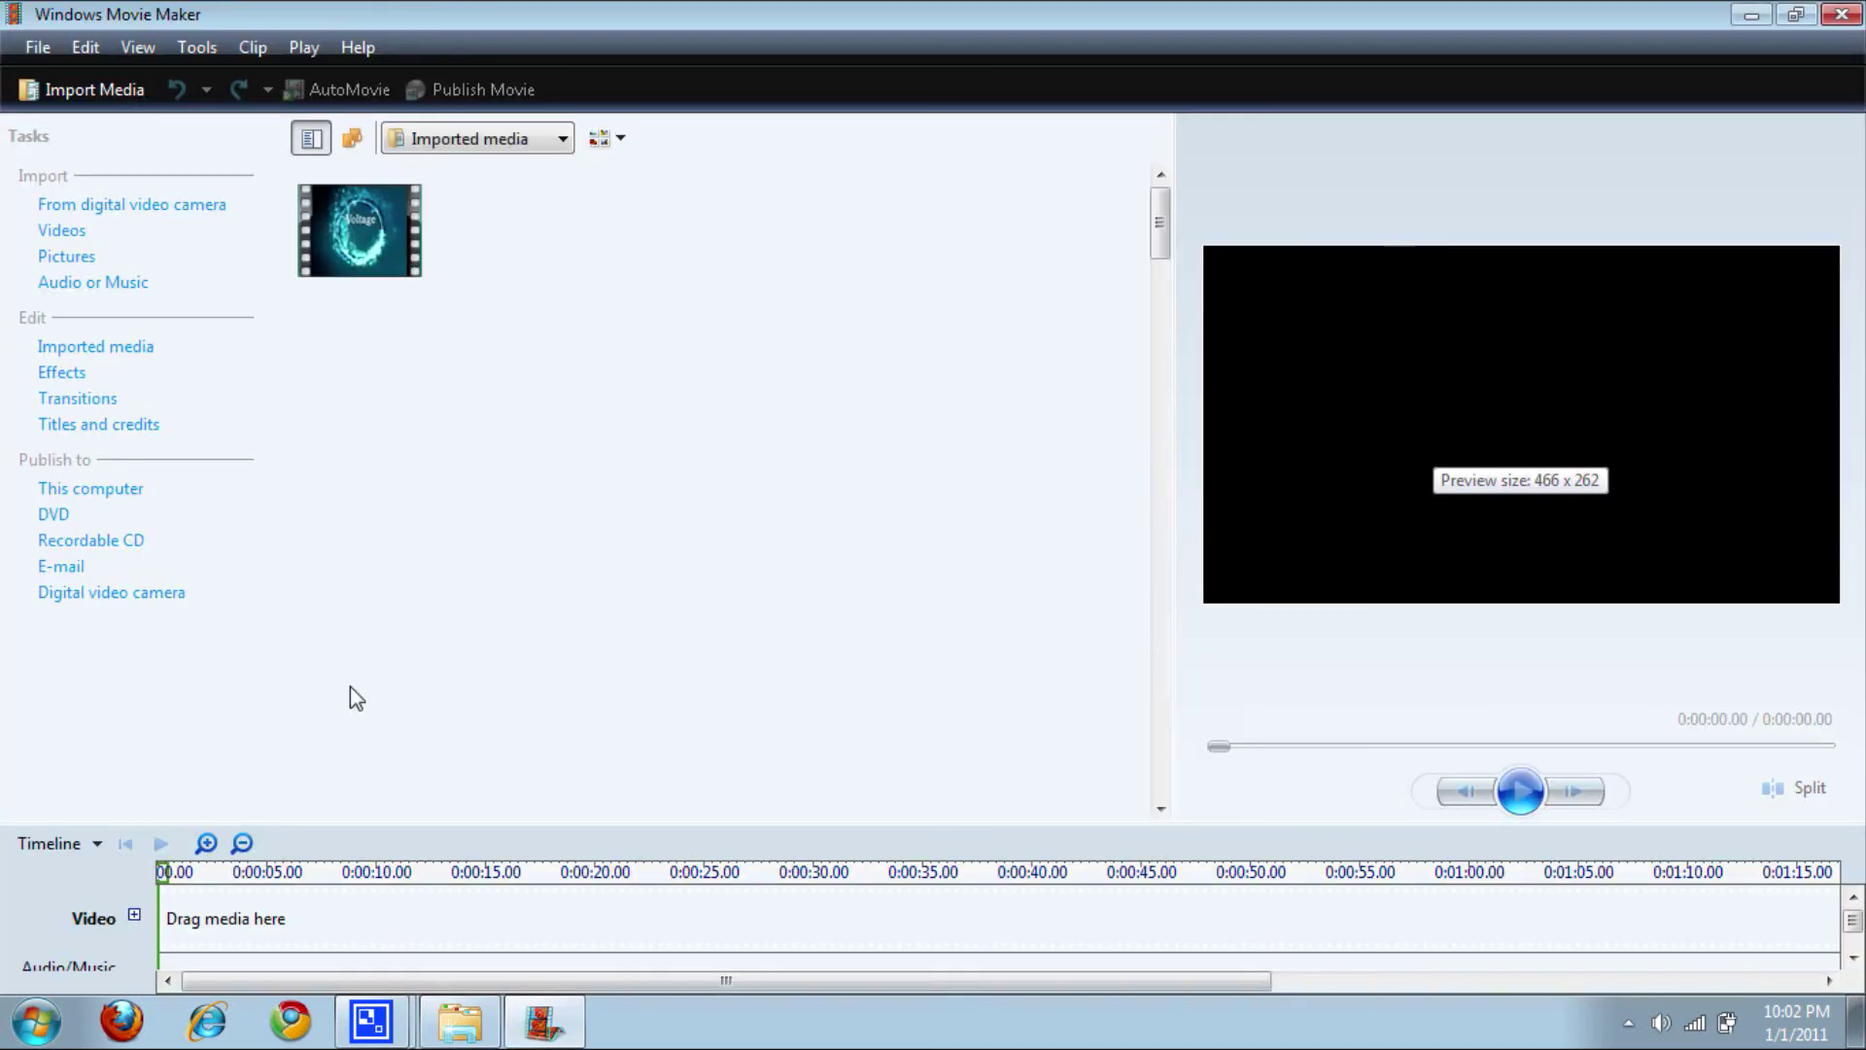
- Import Intro.avi from the Desktop and place it on the Video track
click(35, 51)
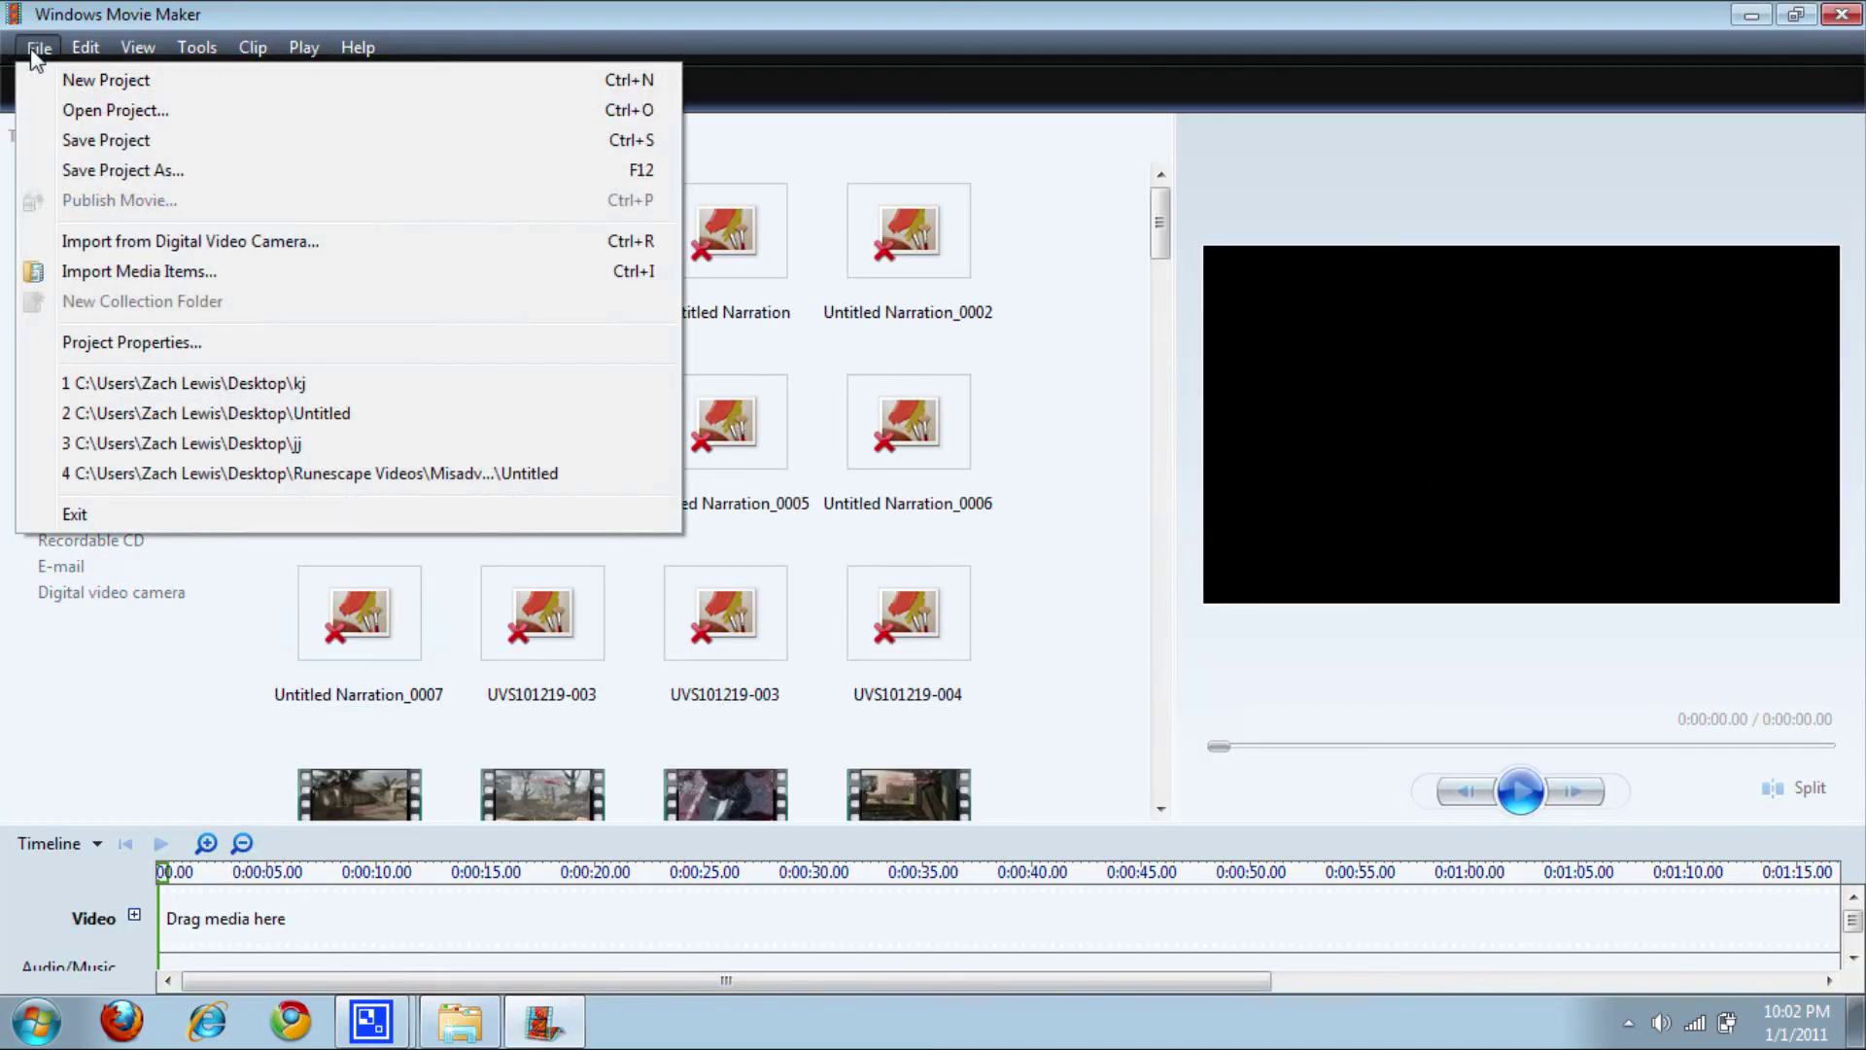
click(122, 282)
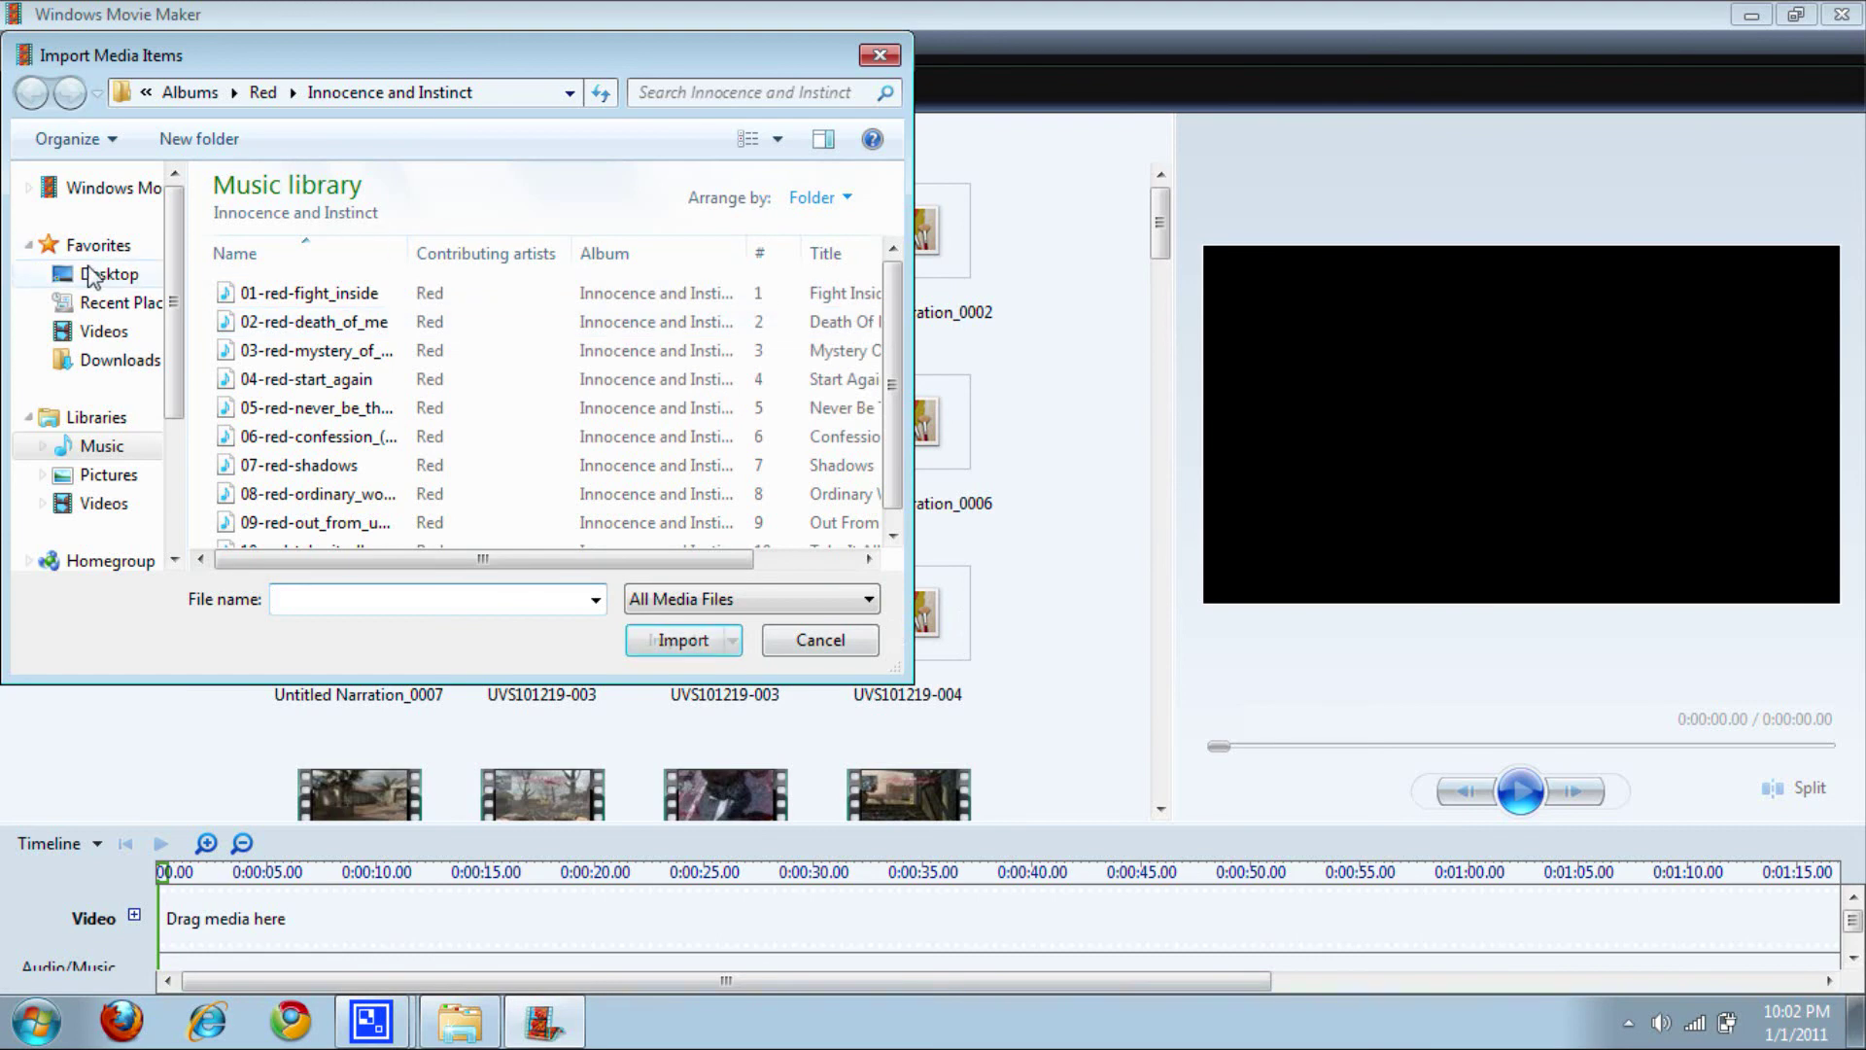
click(95, 276)
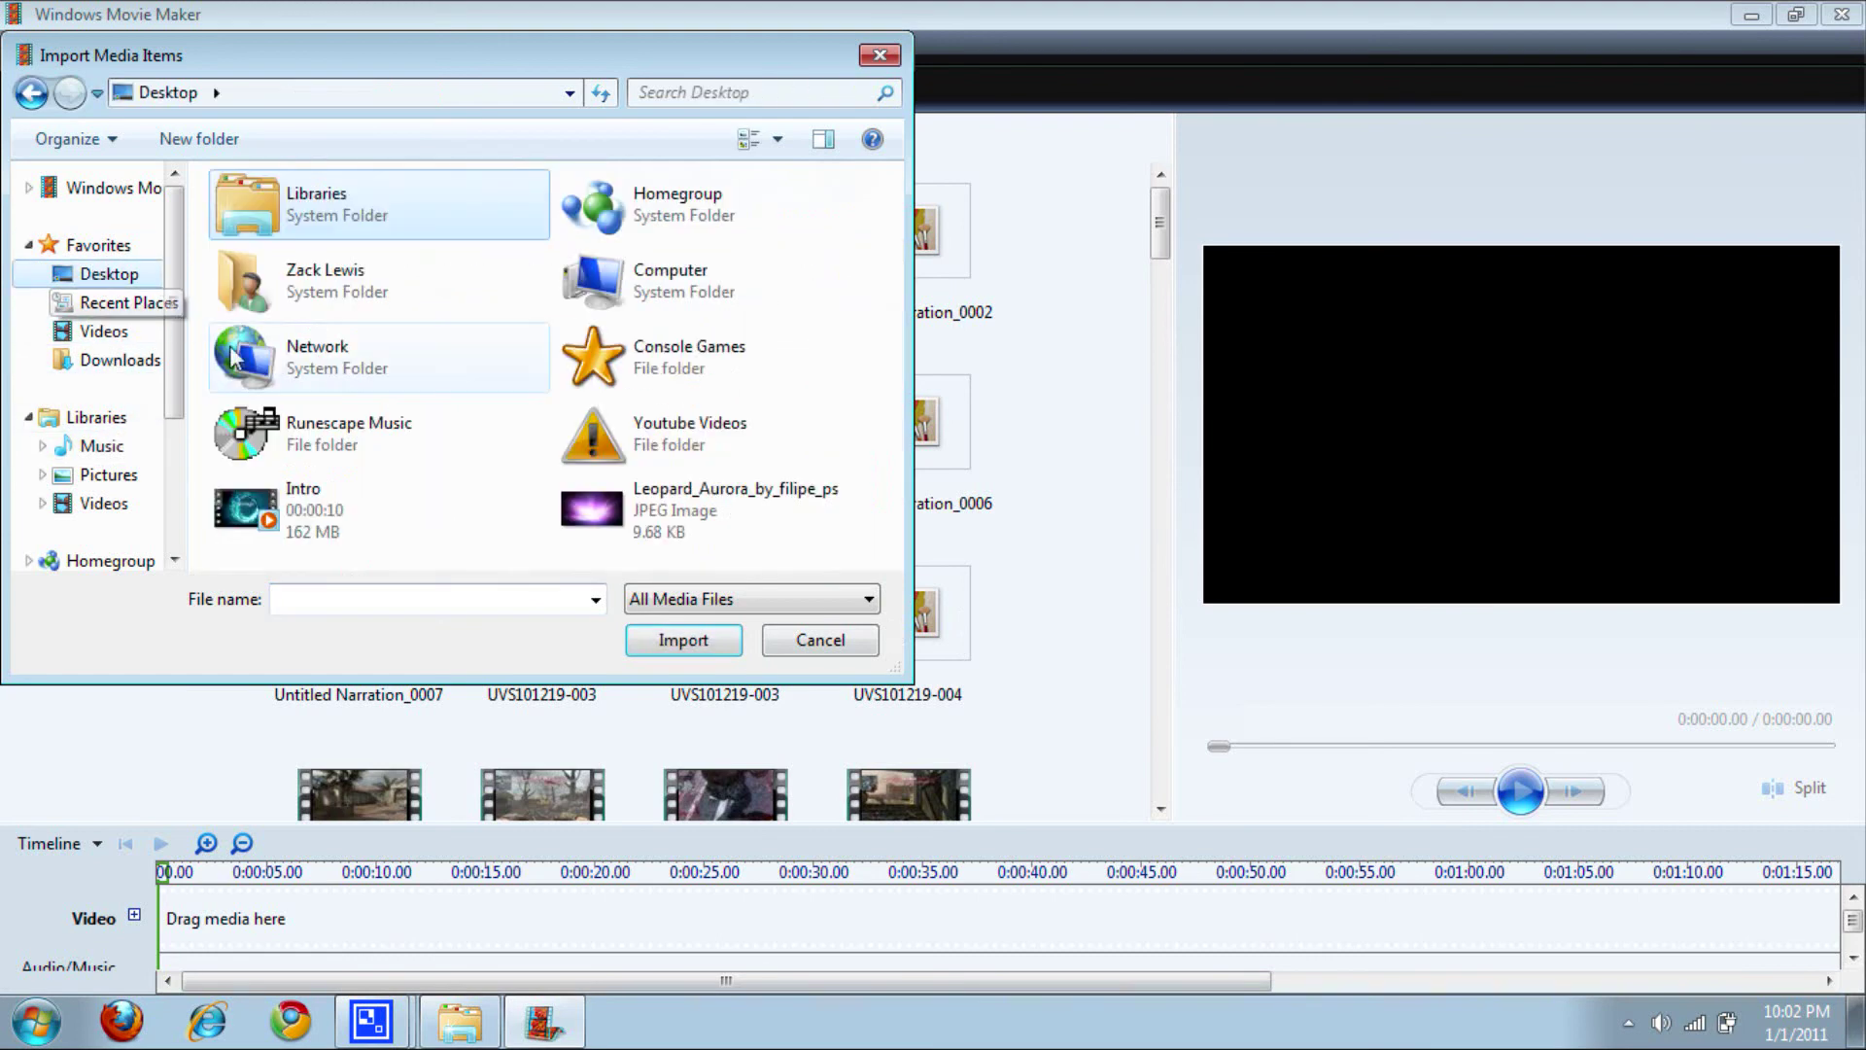
double_click(305, 495)
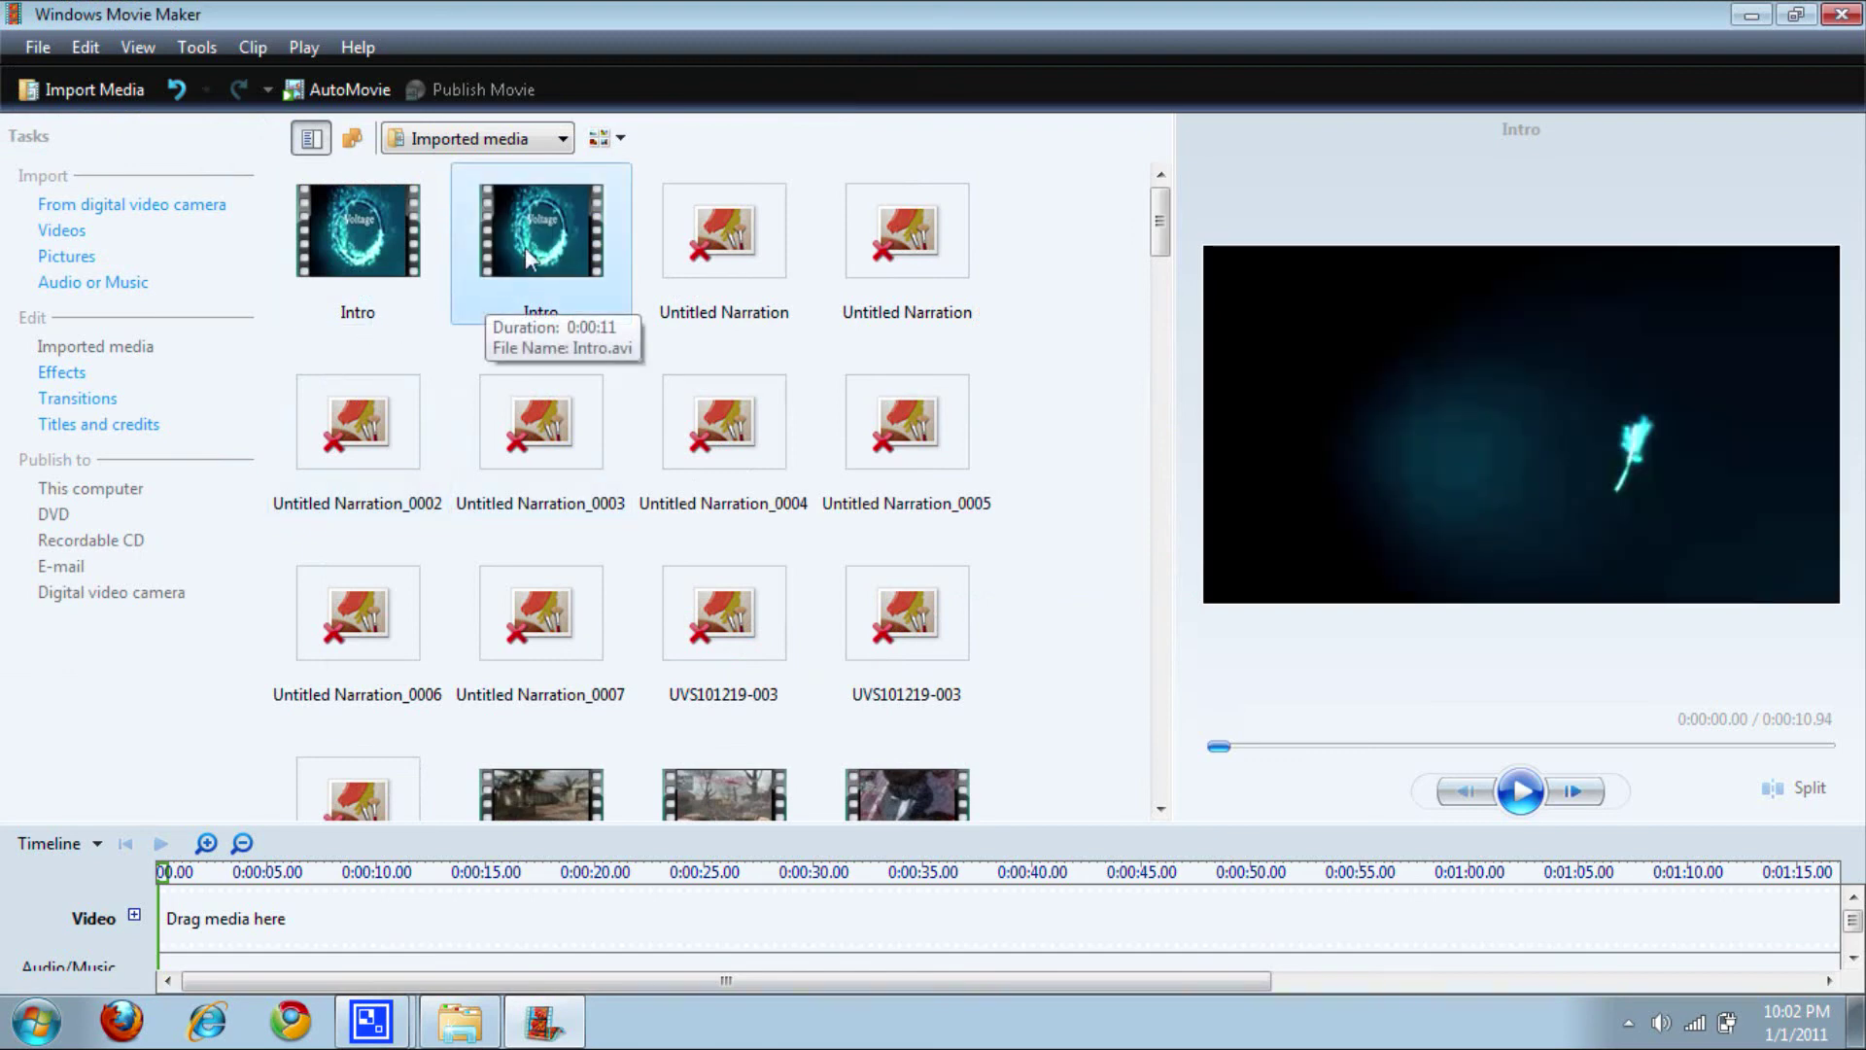
drag(525, 247, 288, 925)
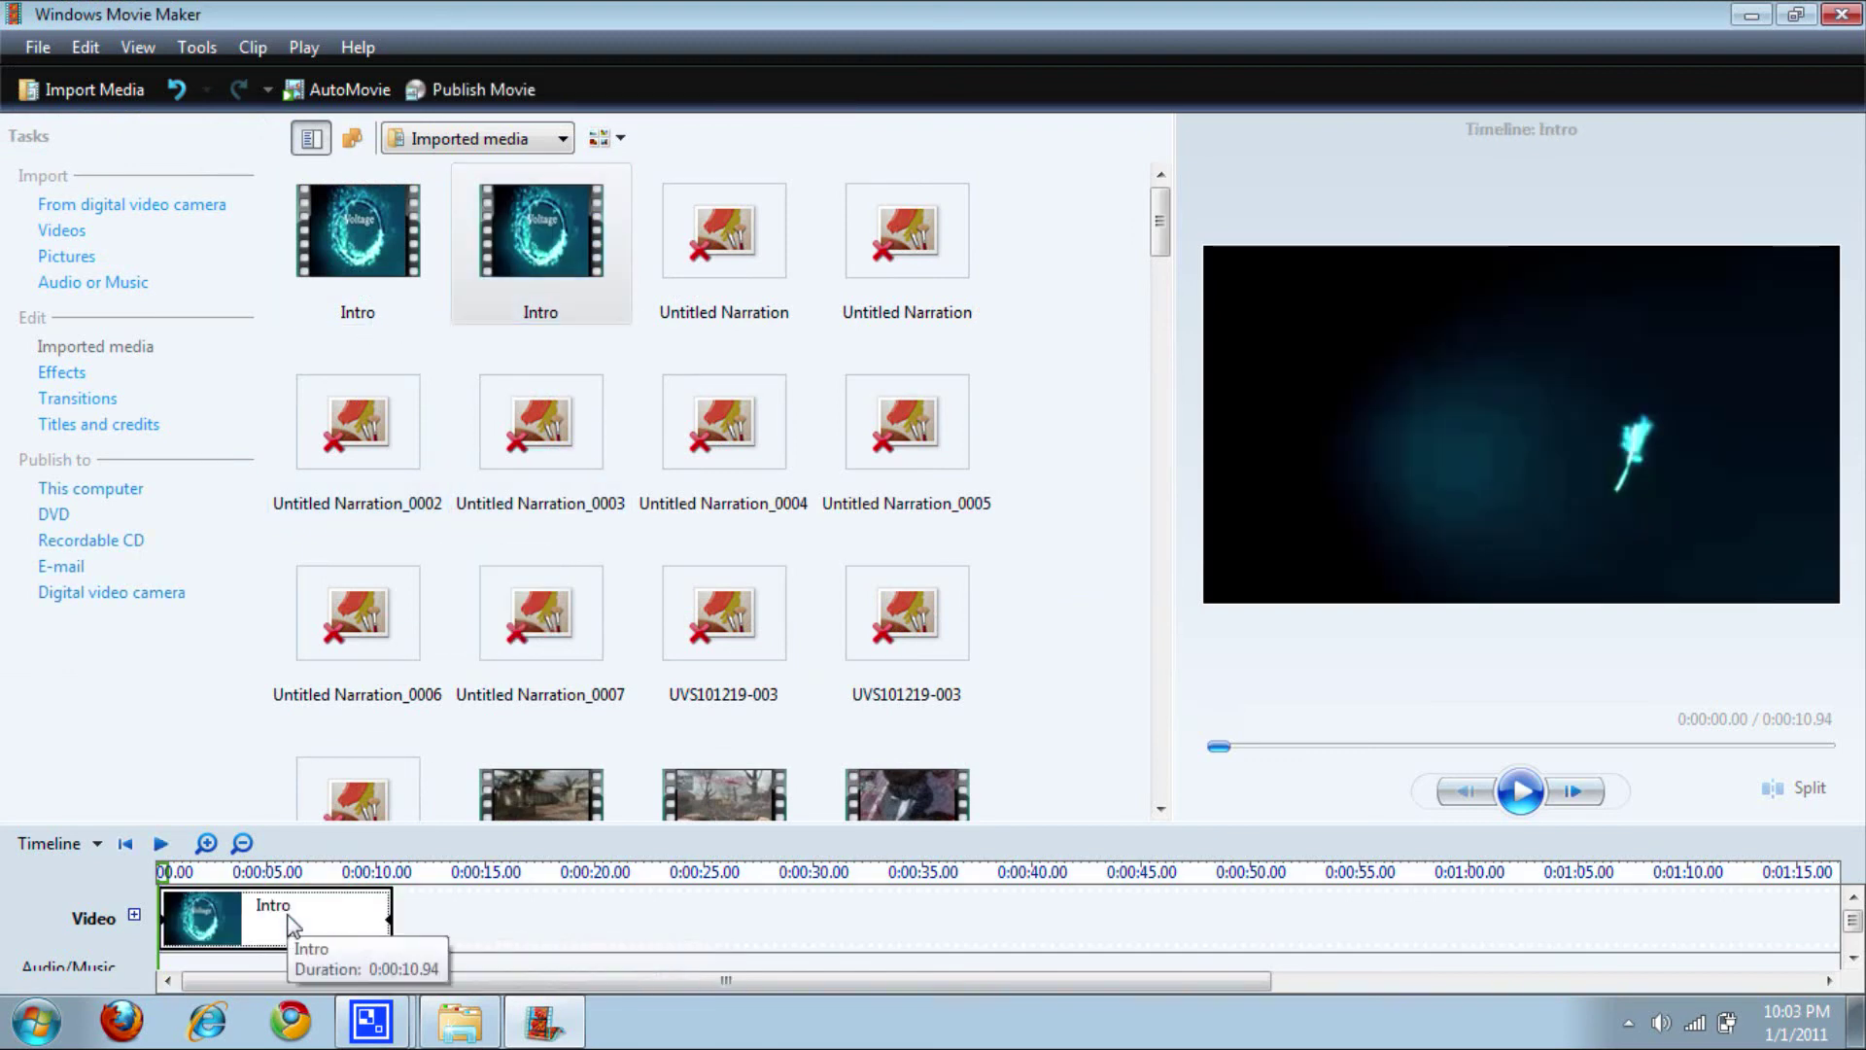
- Step through Publish Movie to this computer, keeping the name Movie_0001
click(437, 95)
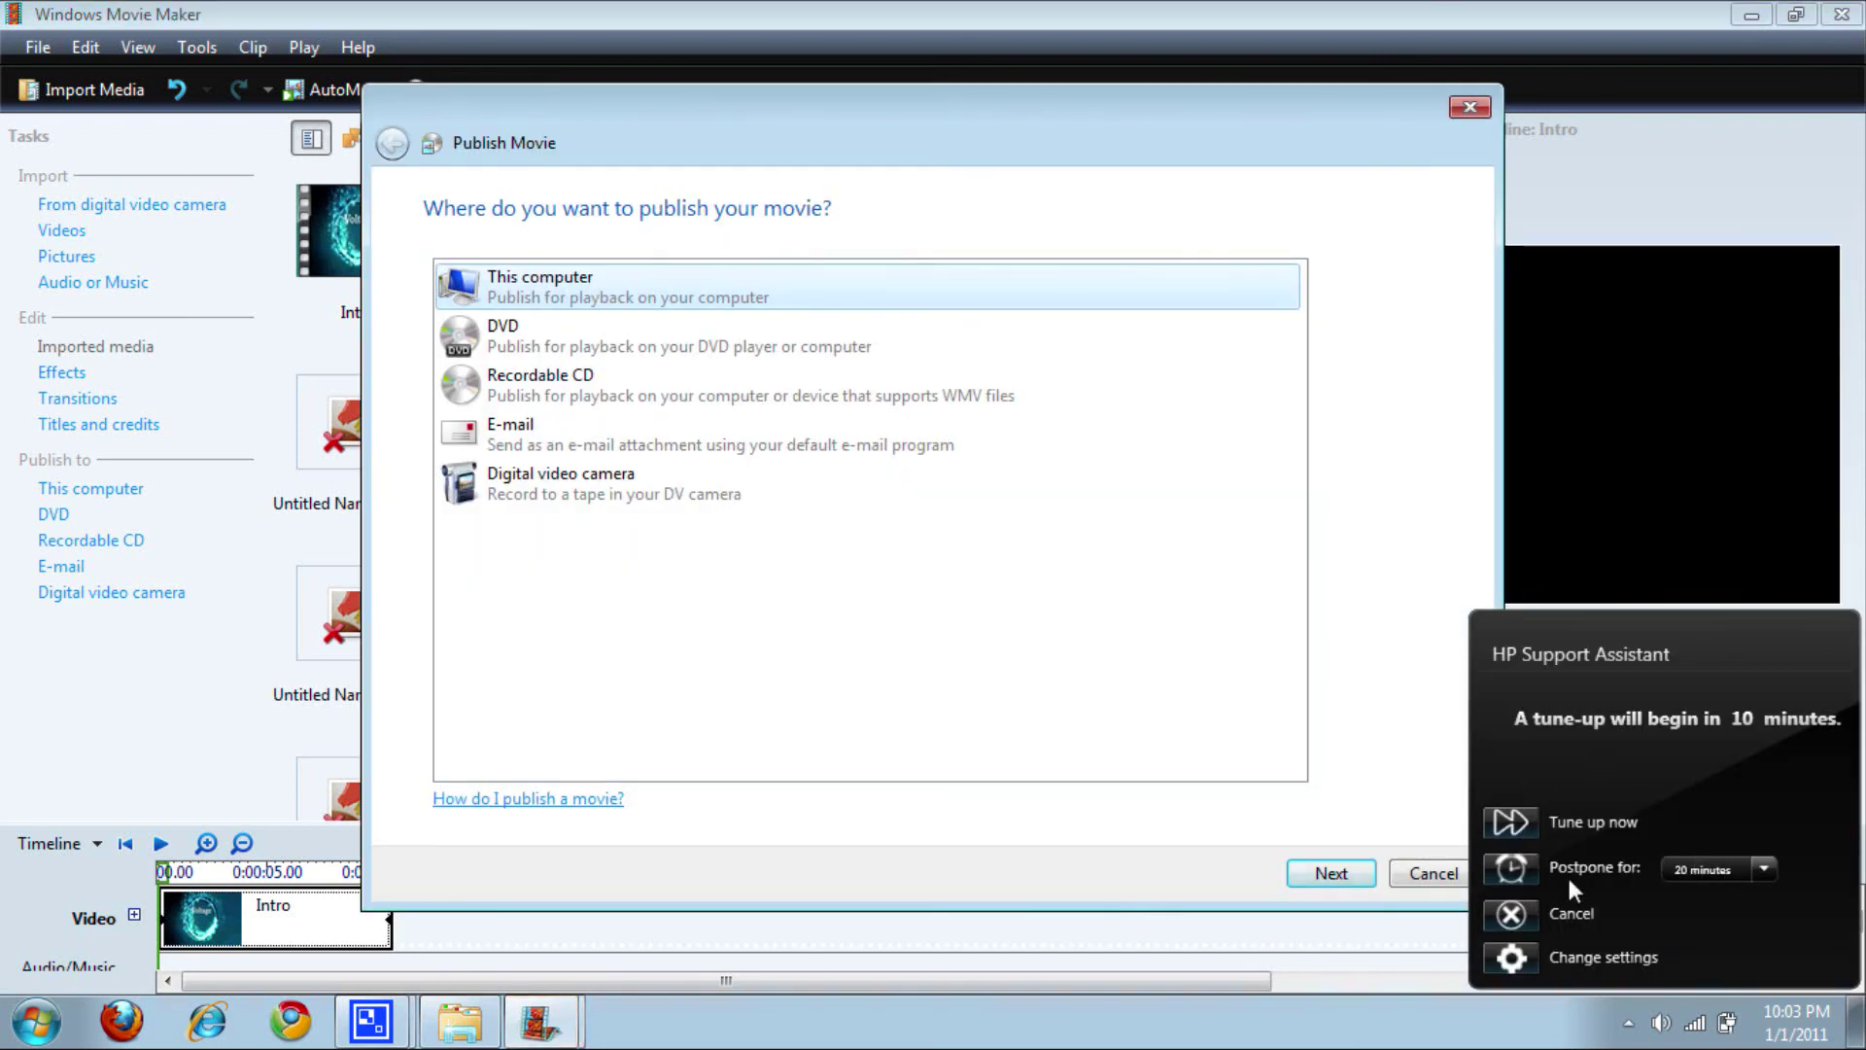
click(1513, 867)
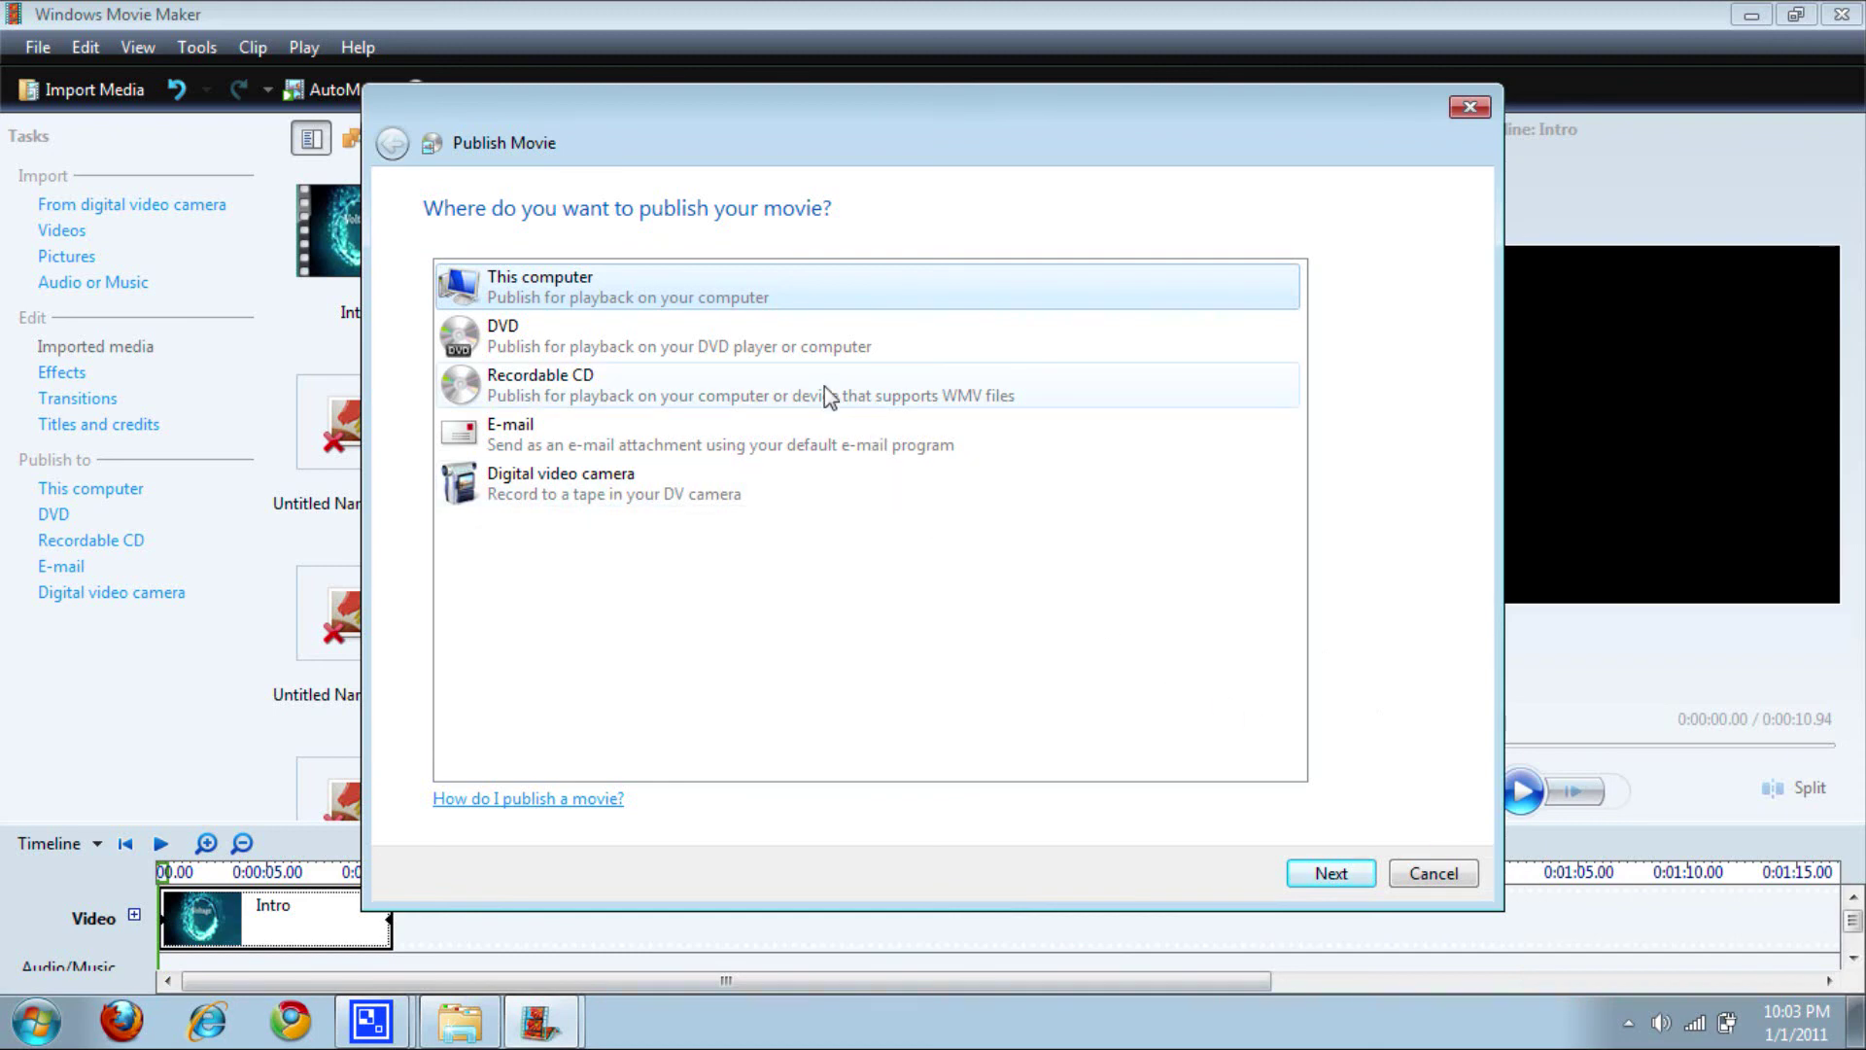
click(1331, 873)
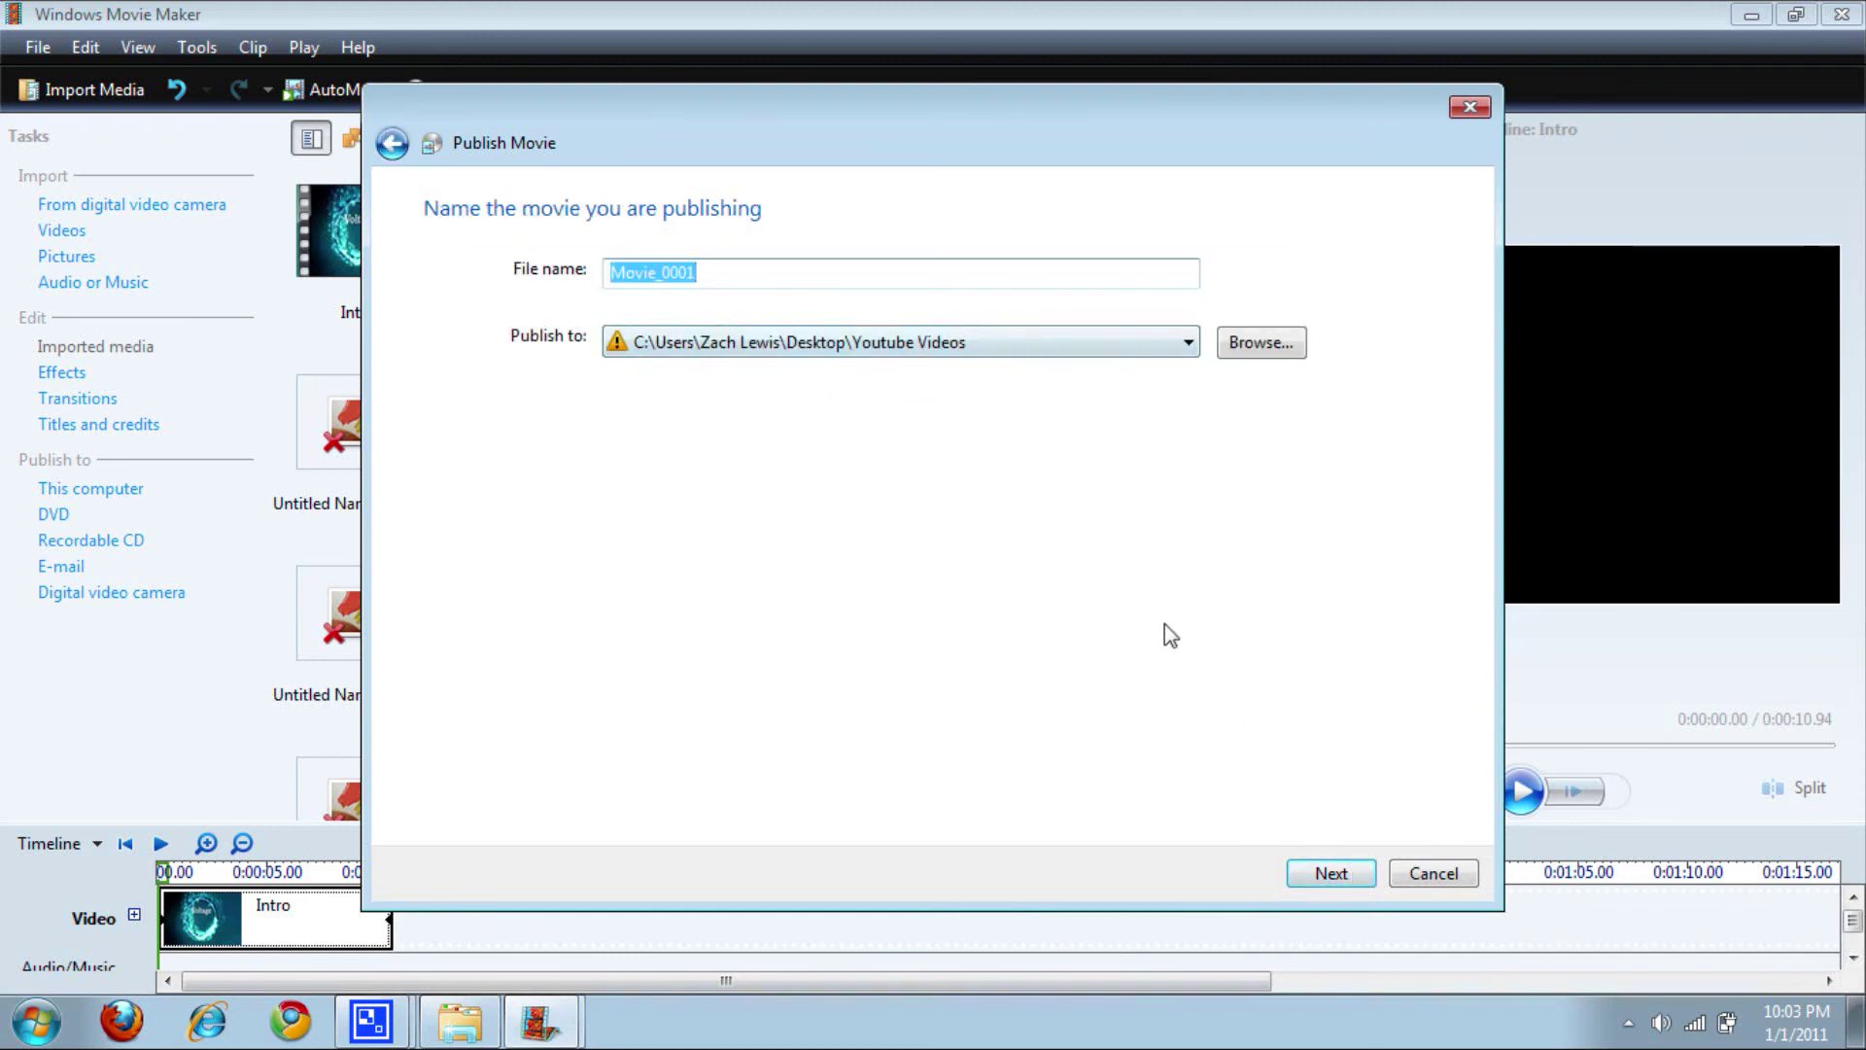
click(1331, 873)
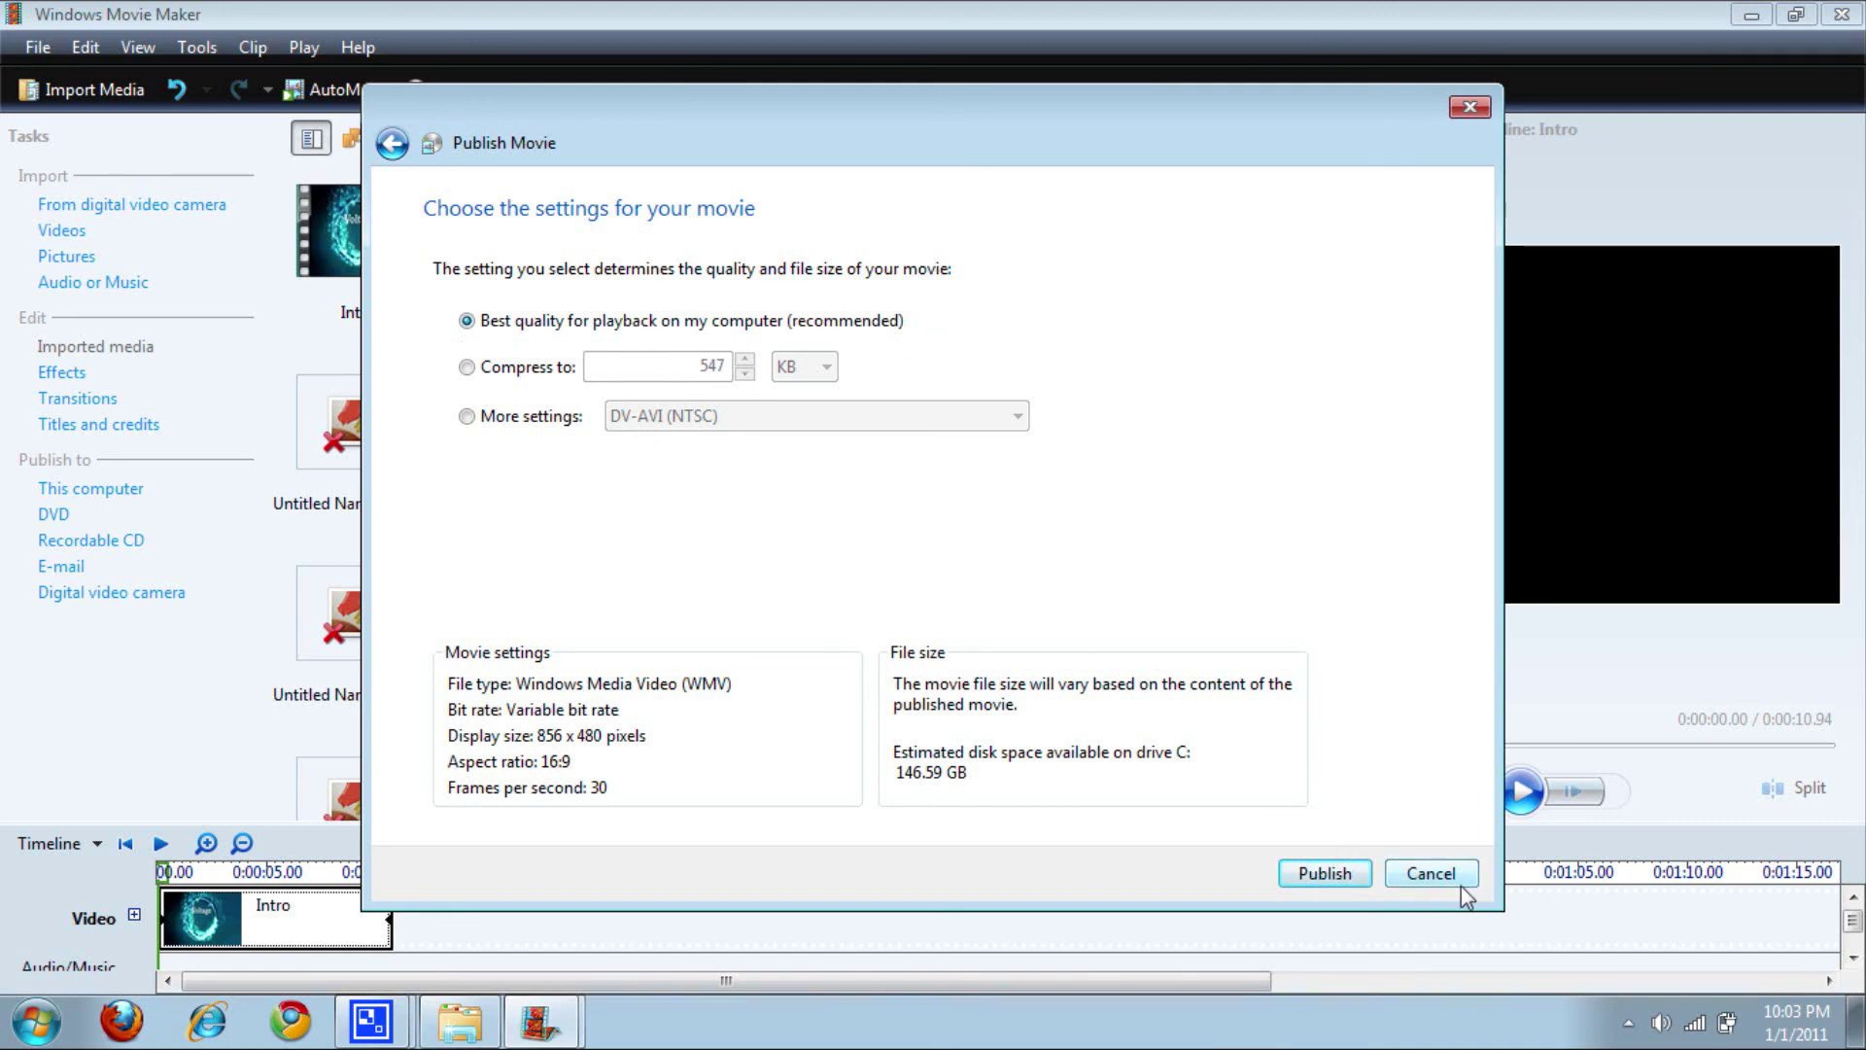
- Cancel publishing and quit Movie Maker without saving the Untitled project
click(1429, 873)
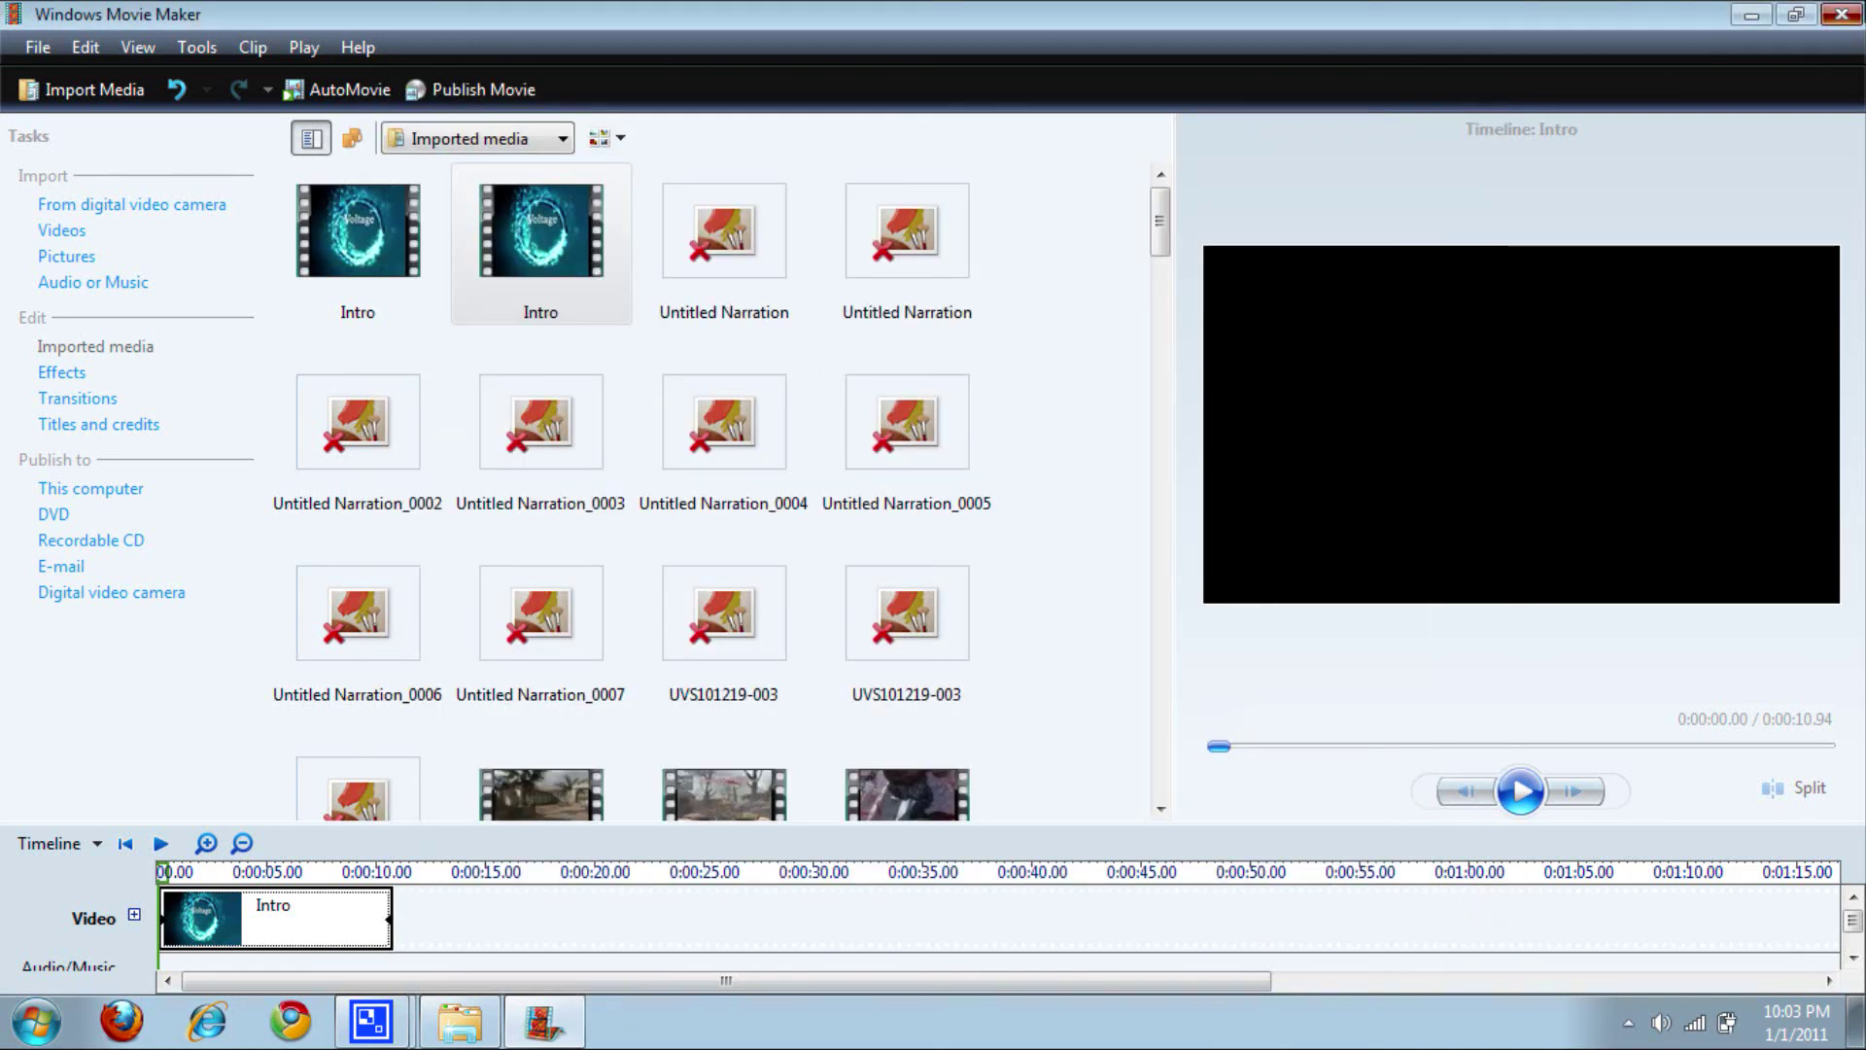
click(1841, 14)
click(1050, 609)
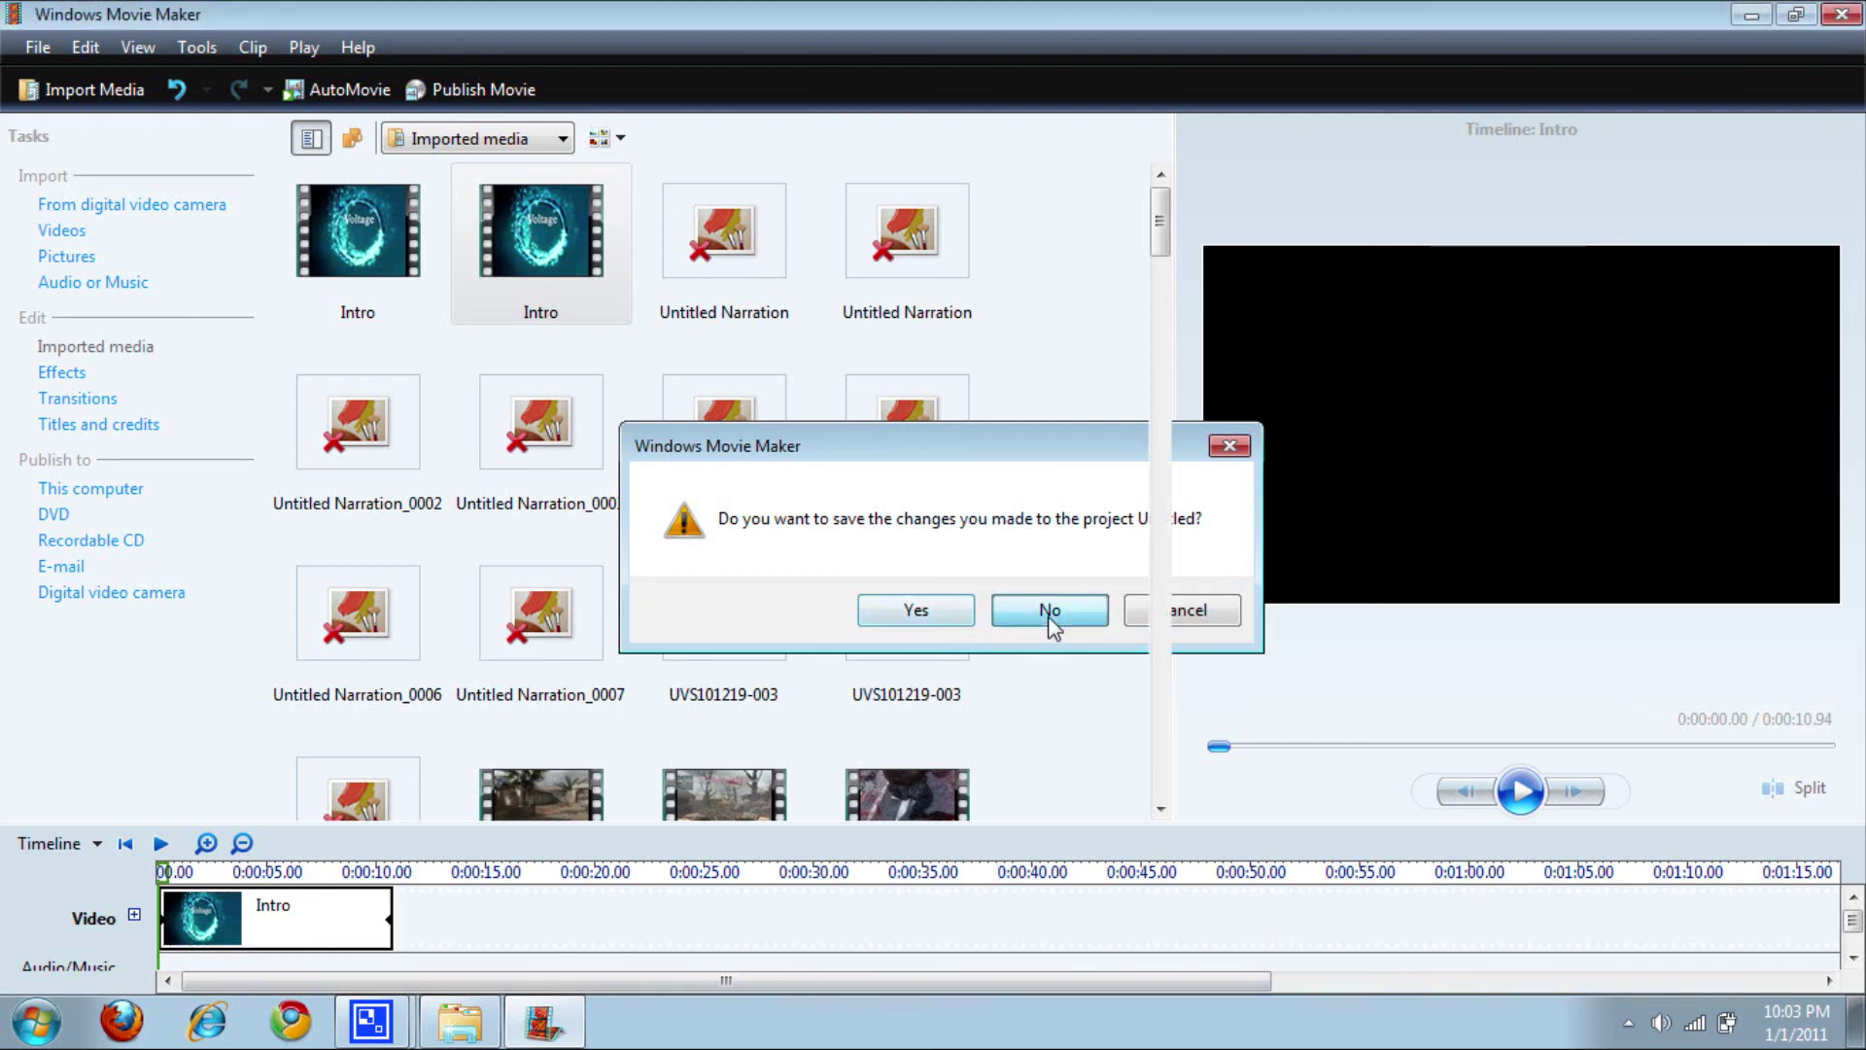